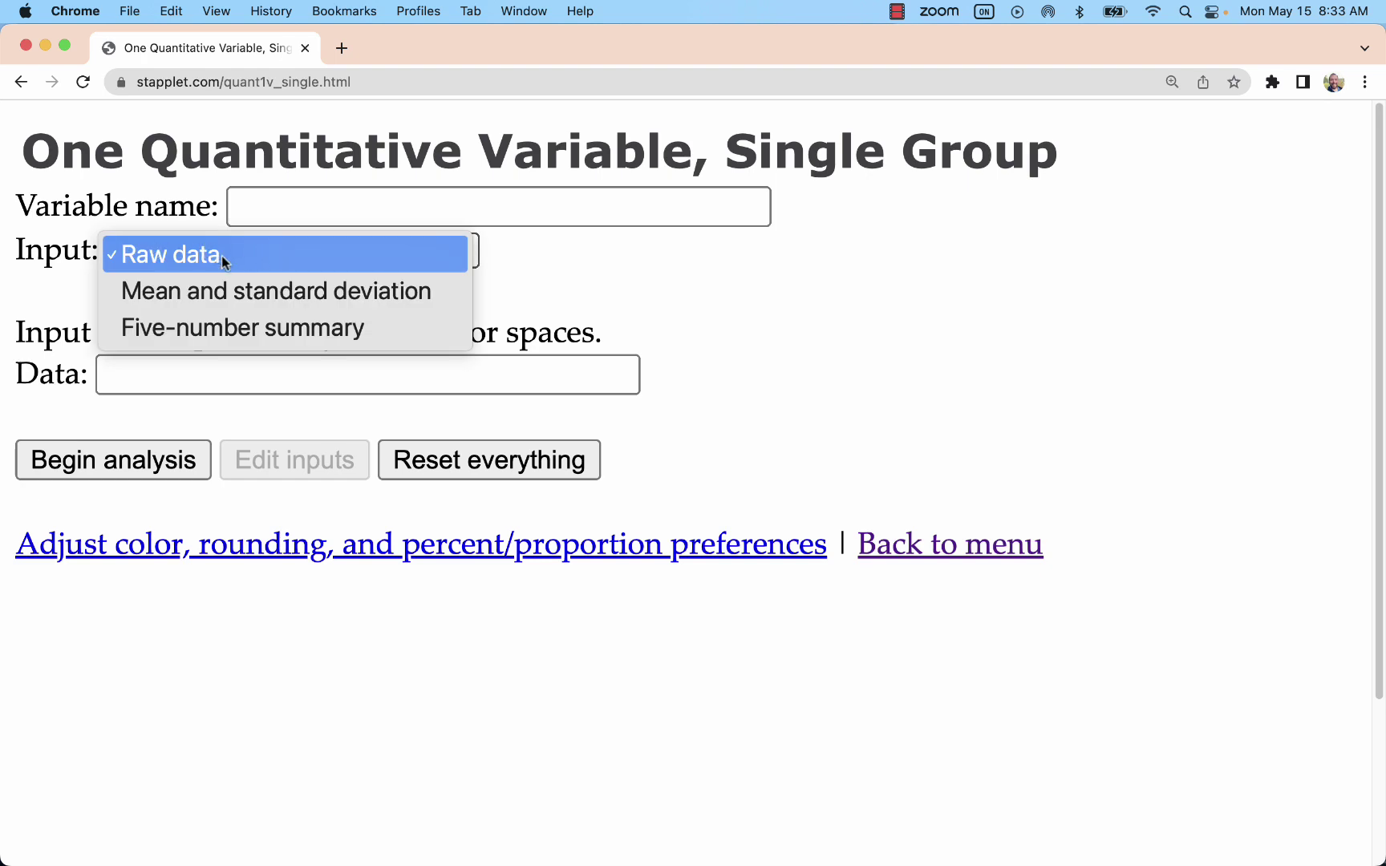
# Choose mean and standard deviation as the input type and bring the WAMAP question window up beside the applet.
pyautogui.click(327, 296)
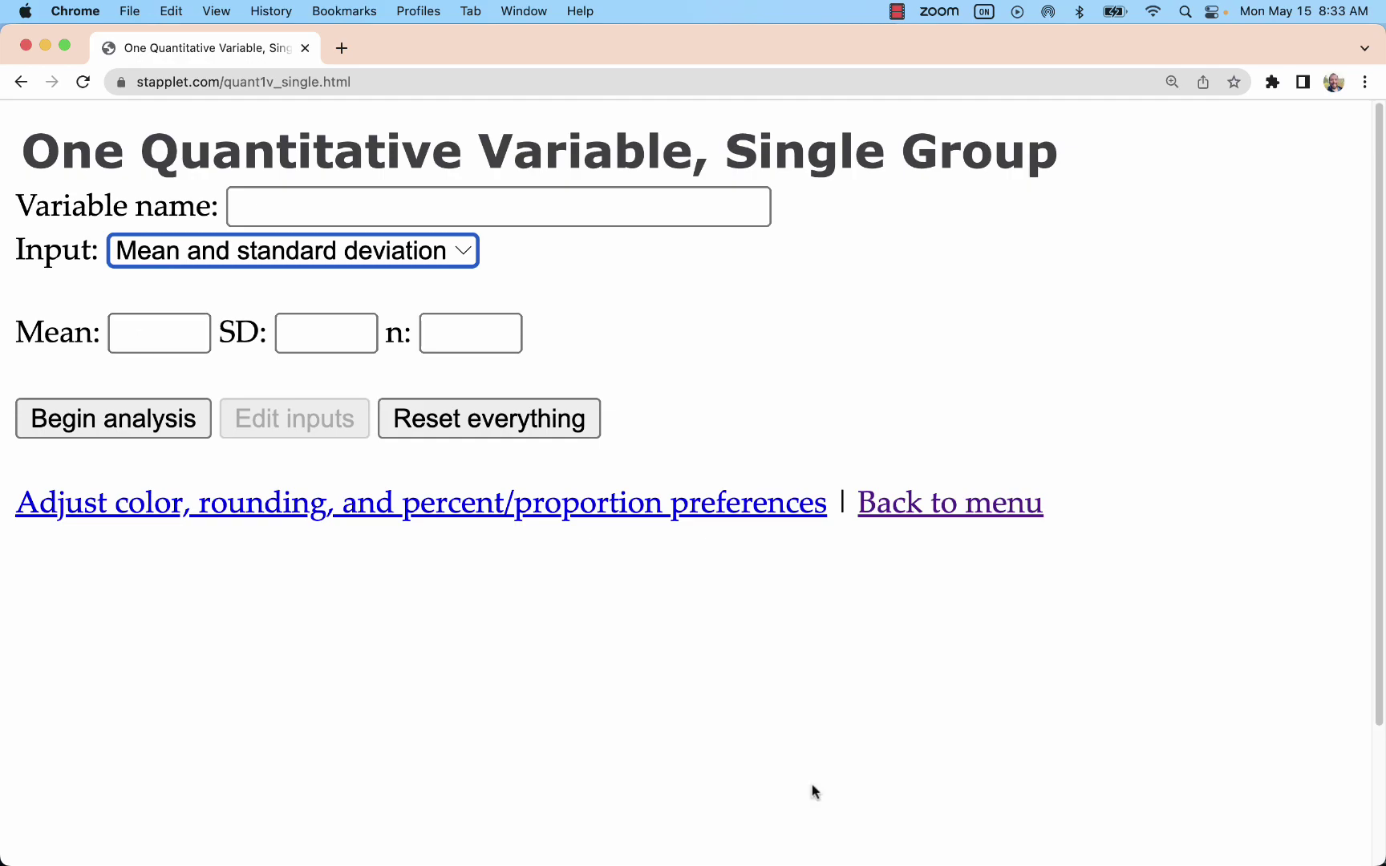
pyautogui.hotkey('ctrl', 'Up')
pyautogui.click(227, 300)
pyautogui.moveTo(385, 35); pyautogui.dragTo(866, 8)
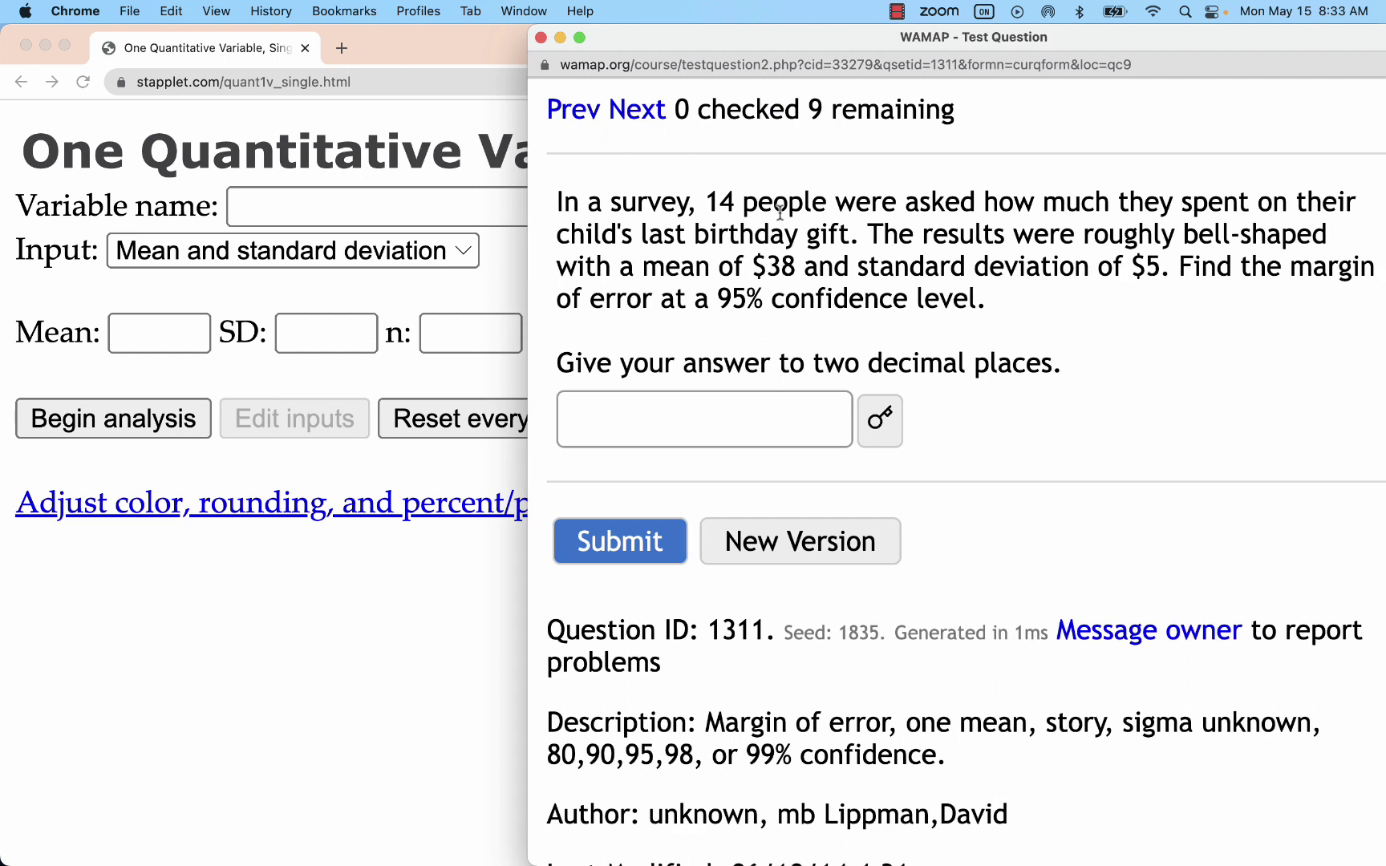
# Narrow the applet window so the question stays readable and enter mean 38, SD 5 and n 14.
pyautogui.click(405, 261)
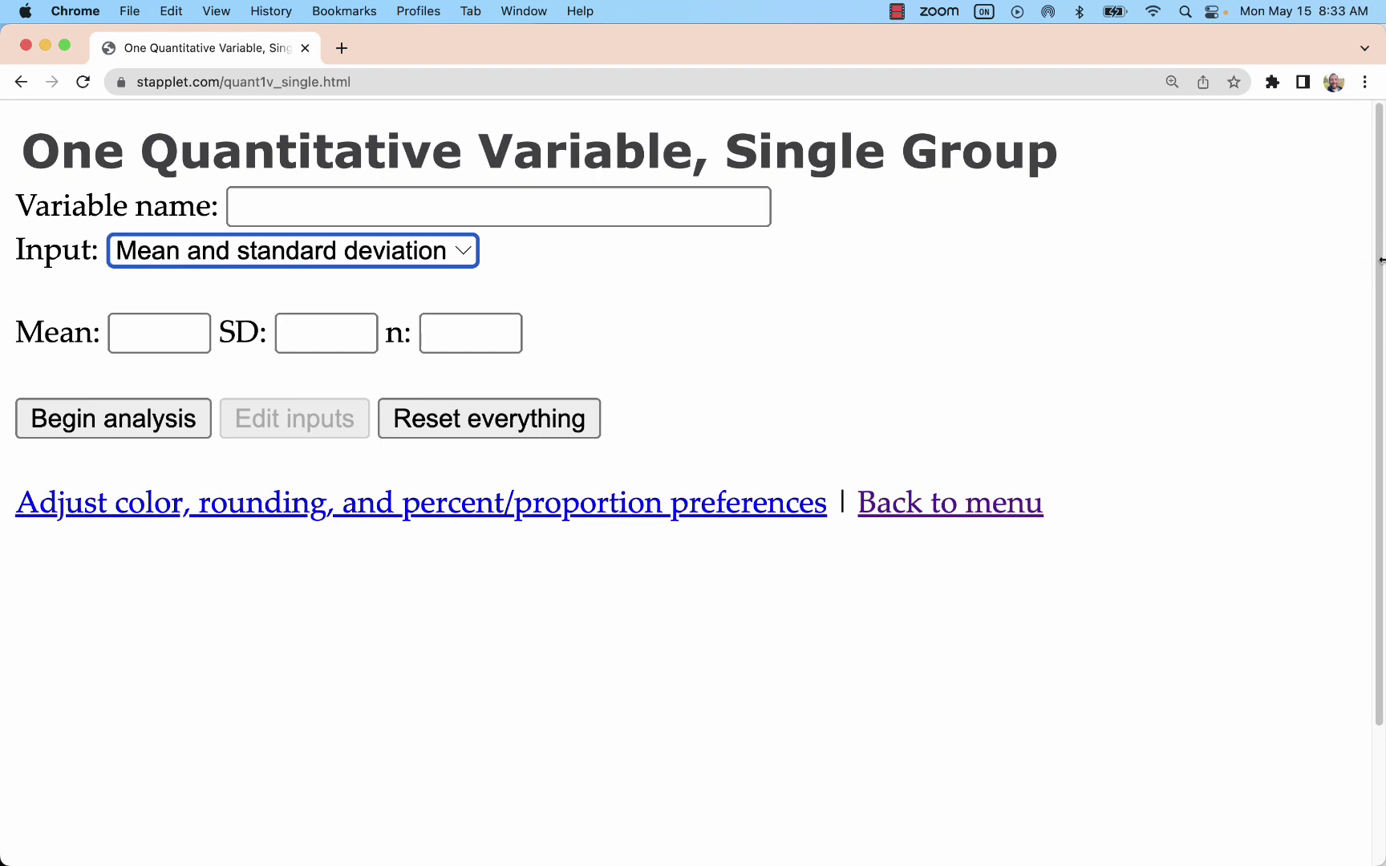
pyautogui.moveTo(1381, 262); pyautogui.dragTo(597, 262)
pyautogui.click(110, 494)
pyautogui.write('38')
pyautogui.press('Tab')
pyautogui.write('5')
pyautogui.press('Tab')
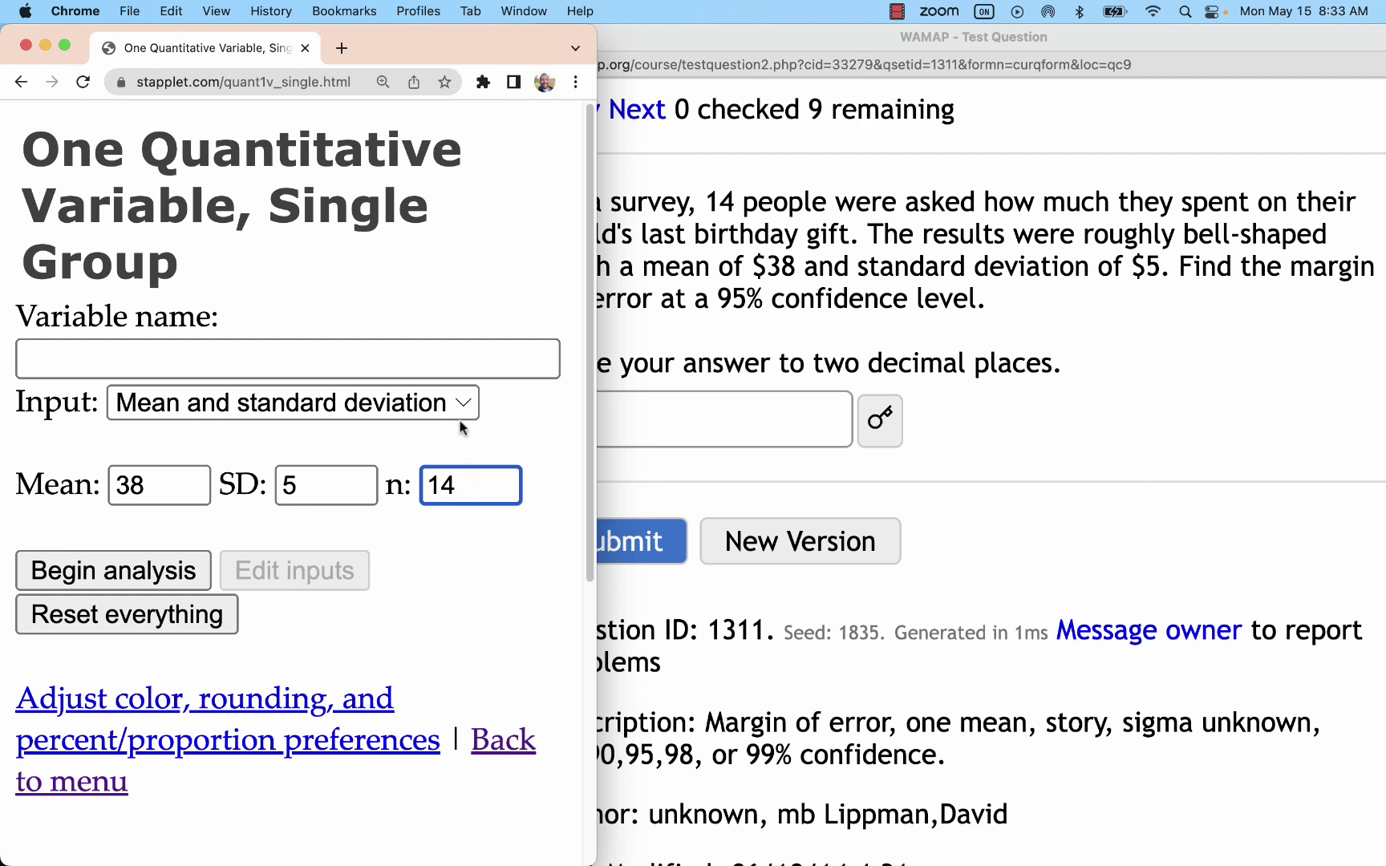
# Name the variable "Amount spent on gift ($)" and begin the analysis.
pyautogui.click(371, 352)
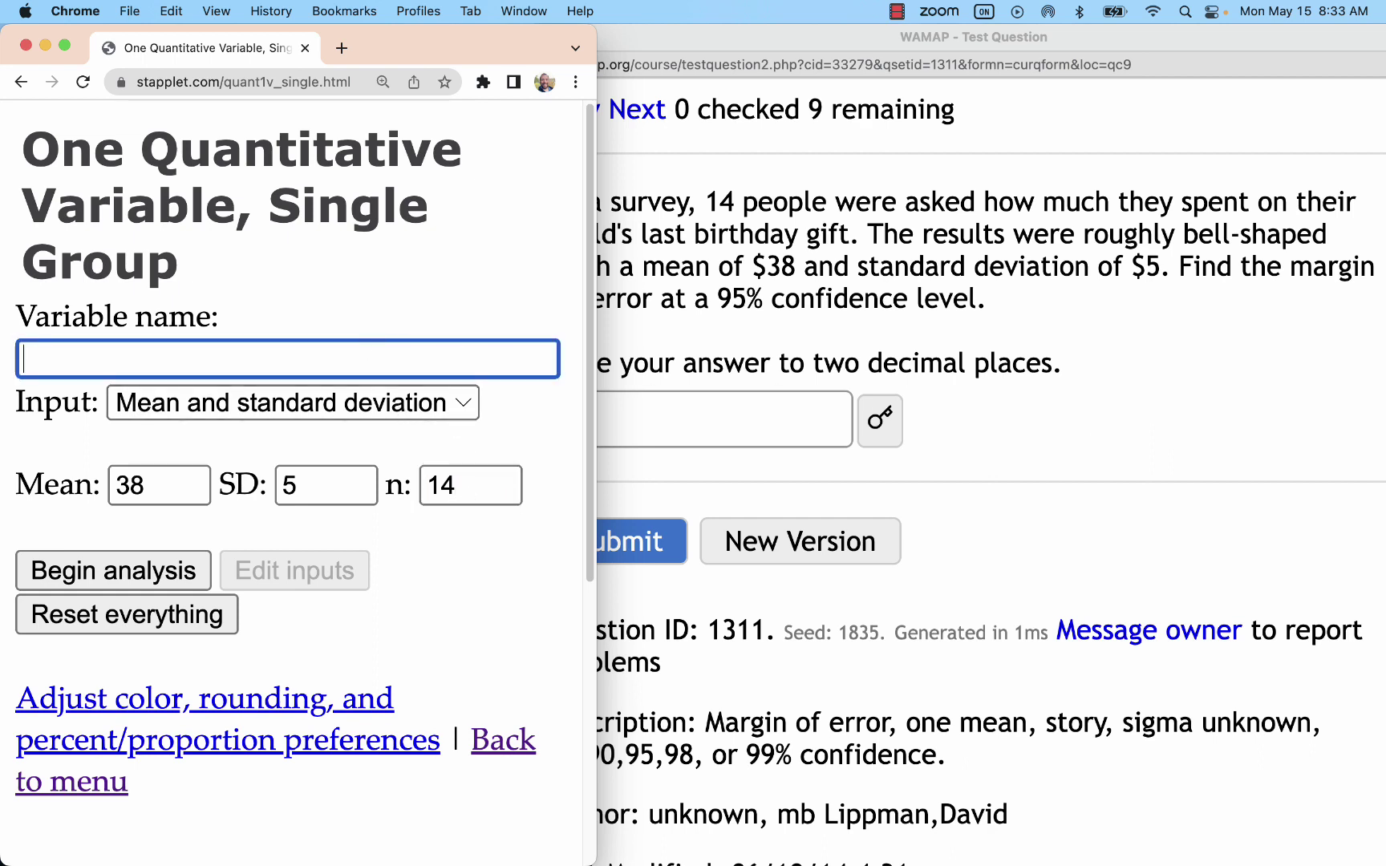
pyautogui.write('Amount sp')
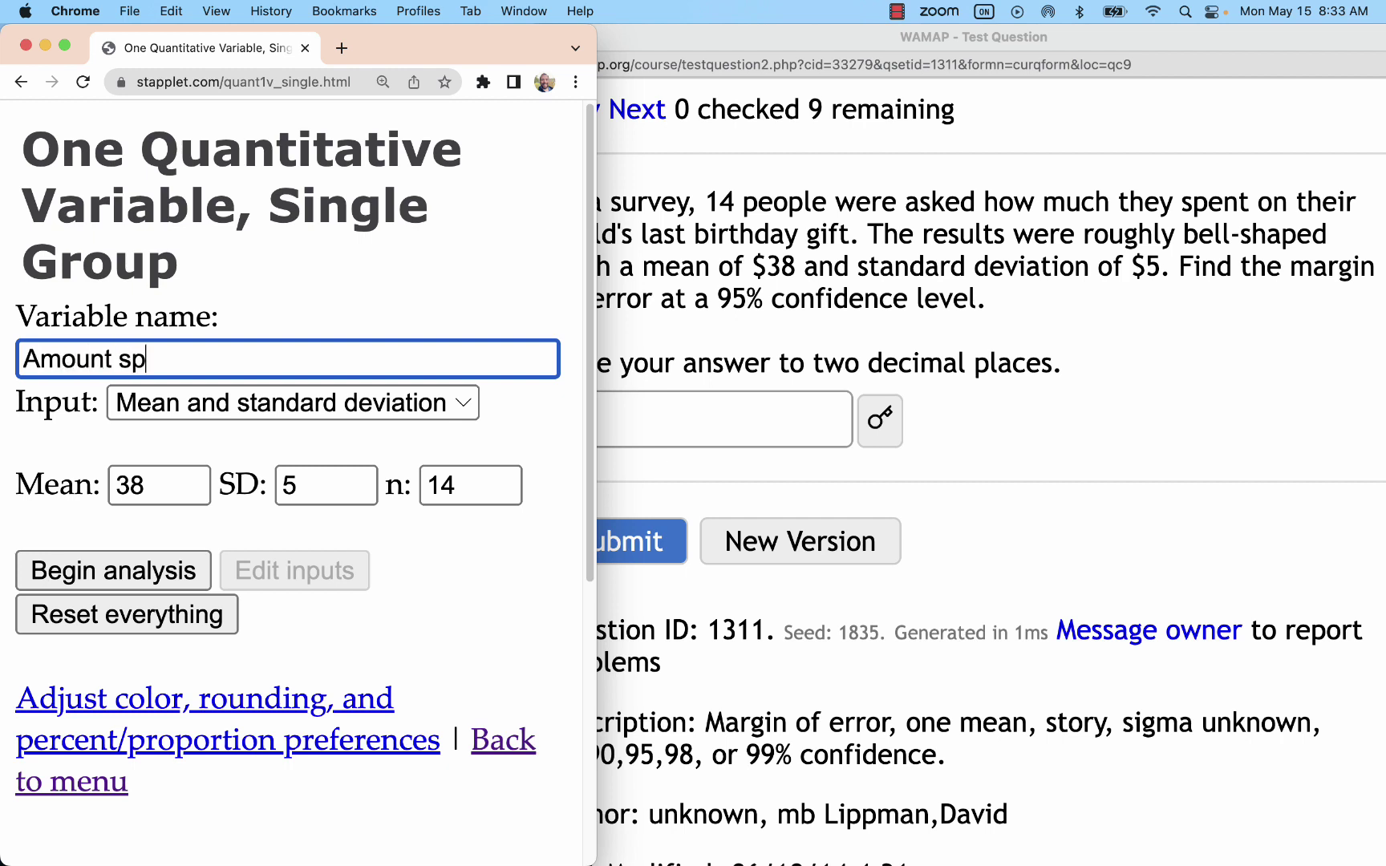
pyautogui.write('ent on gift (')
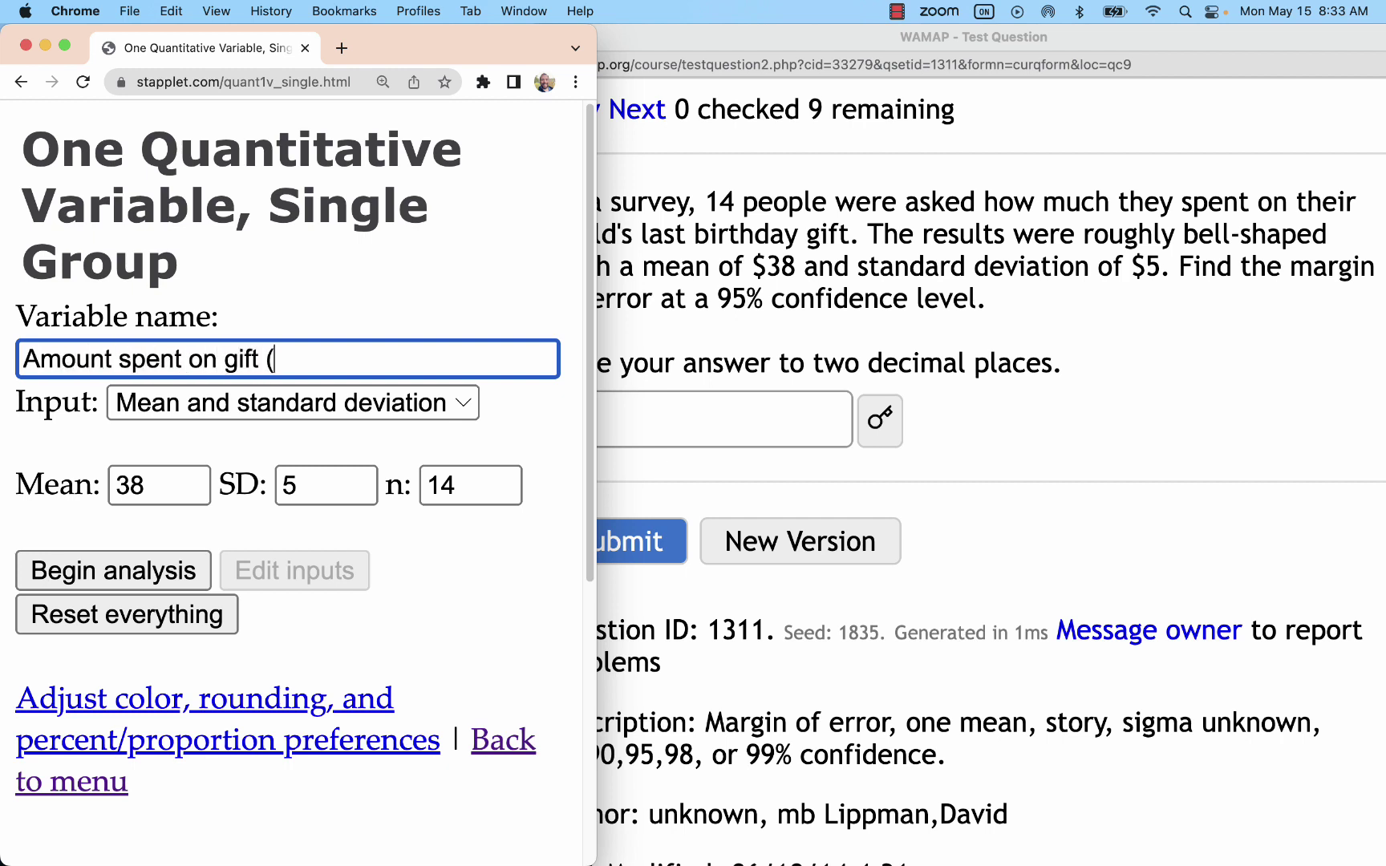
pyautogui.write('$)')
pyautogui.click(184, 560)
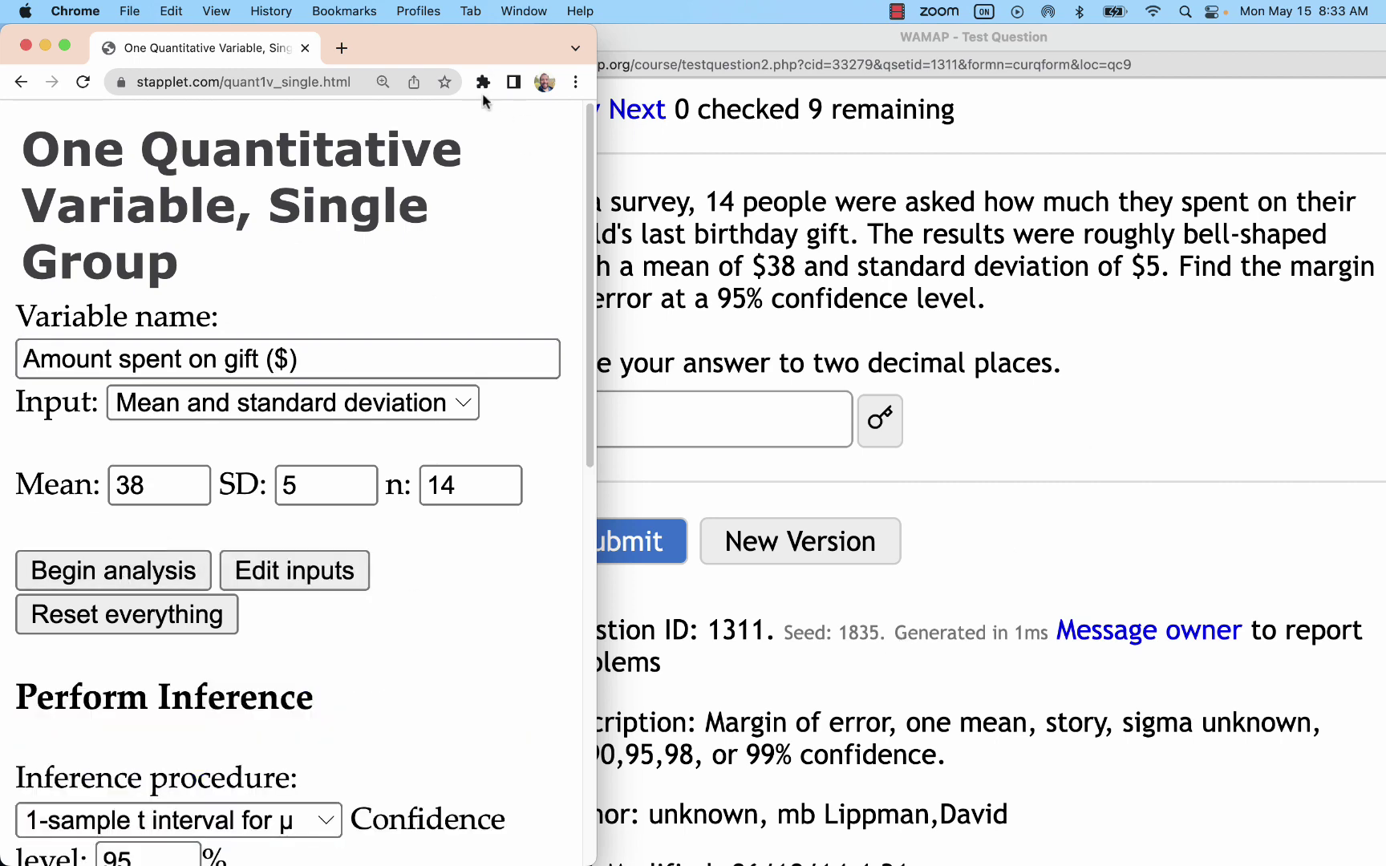
# Enlarge the applet window and review the available inference procedures.
pyautogui.doubleClick(477, 49)
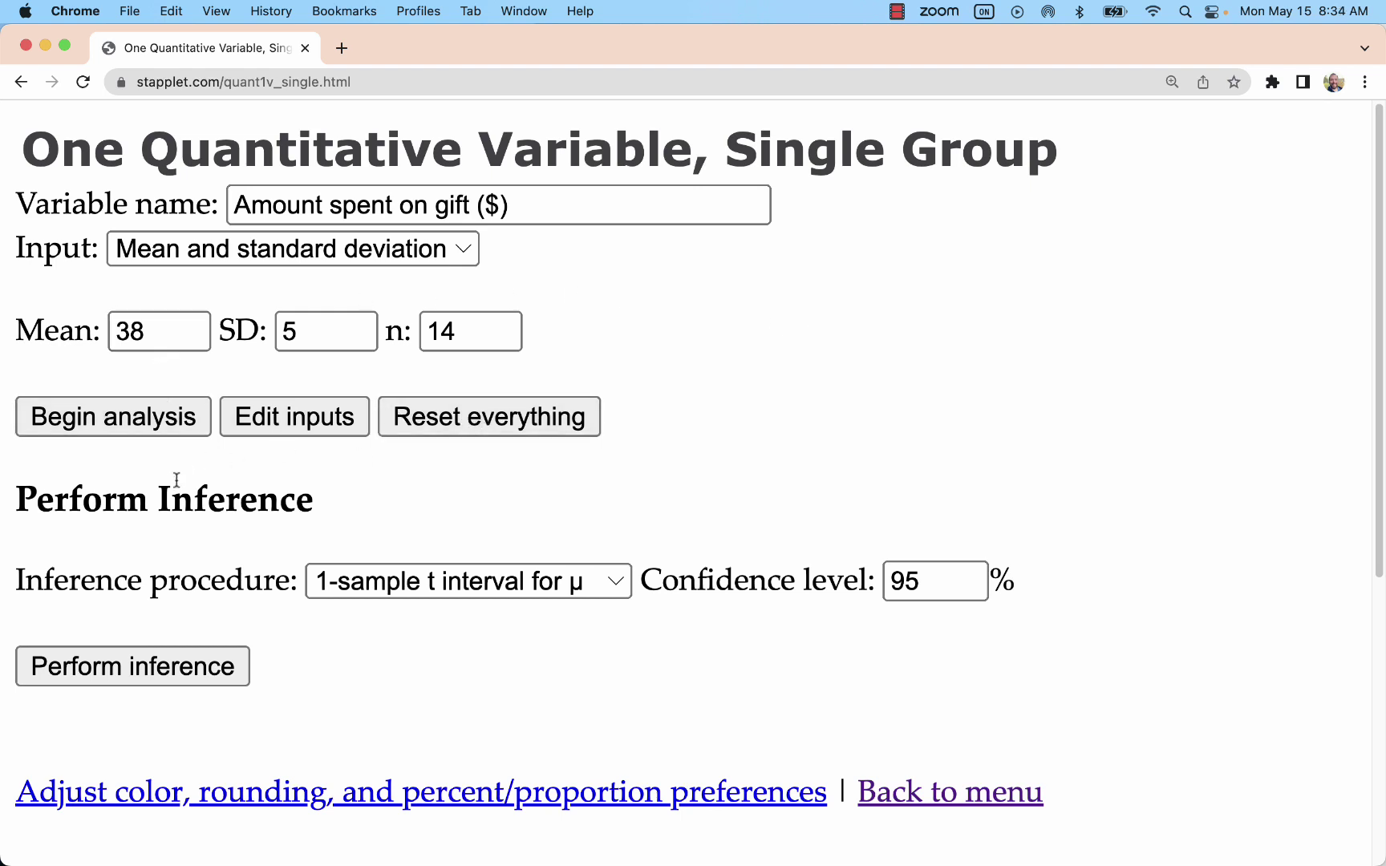
pyautogui.moveTo(376, 503); pyautogui.dragTo(15, 502)
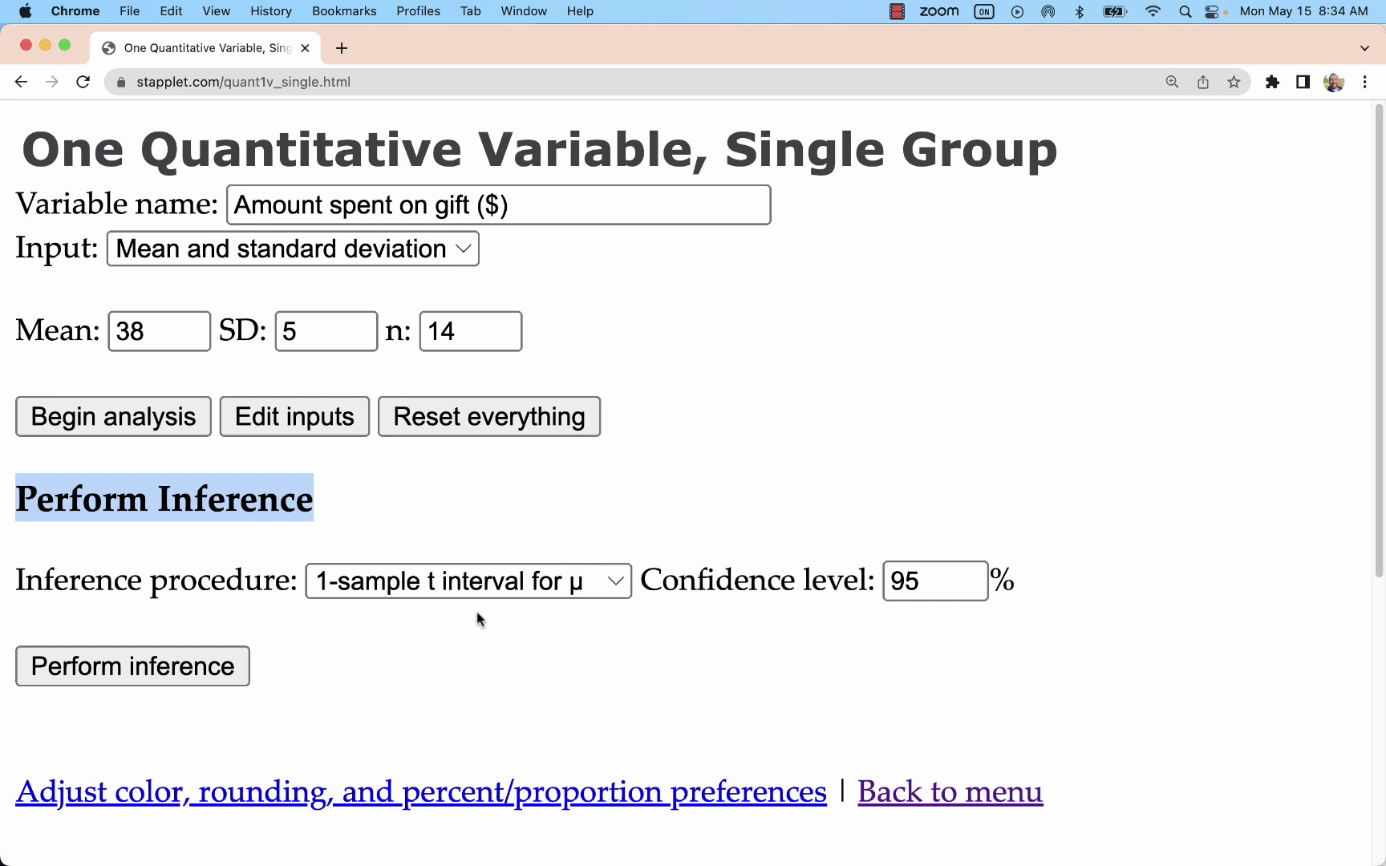
pyautogui.click(494, 585)
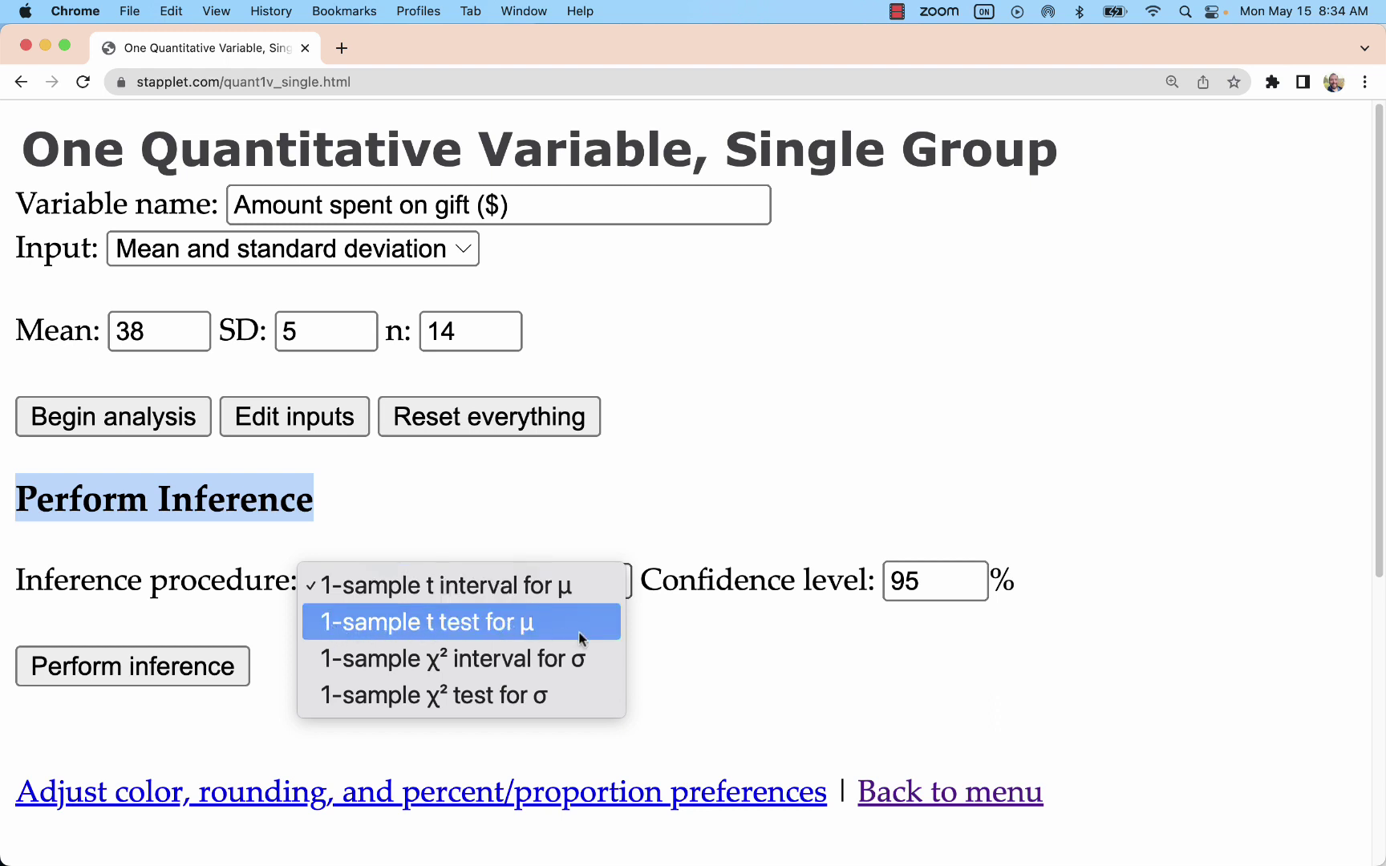
pyautogui.click(683, 533)
# Check the confidence level required by the question and perform the 1-sample t interval for μ at 95%.
pyautogui.hotkey('ctrl', 'Left')
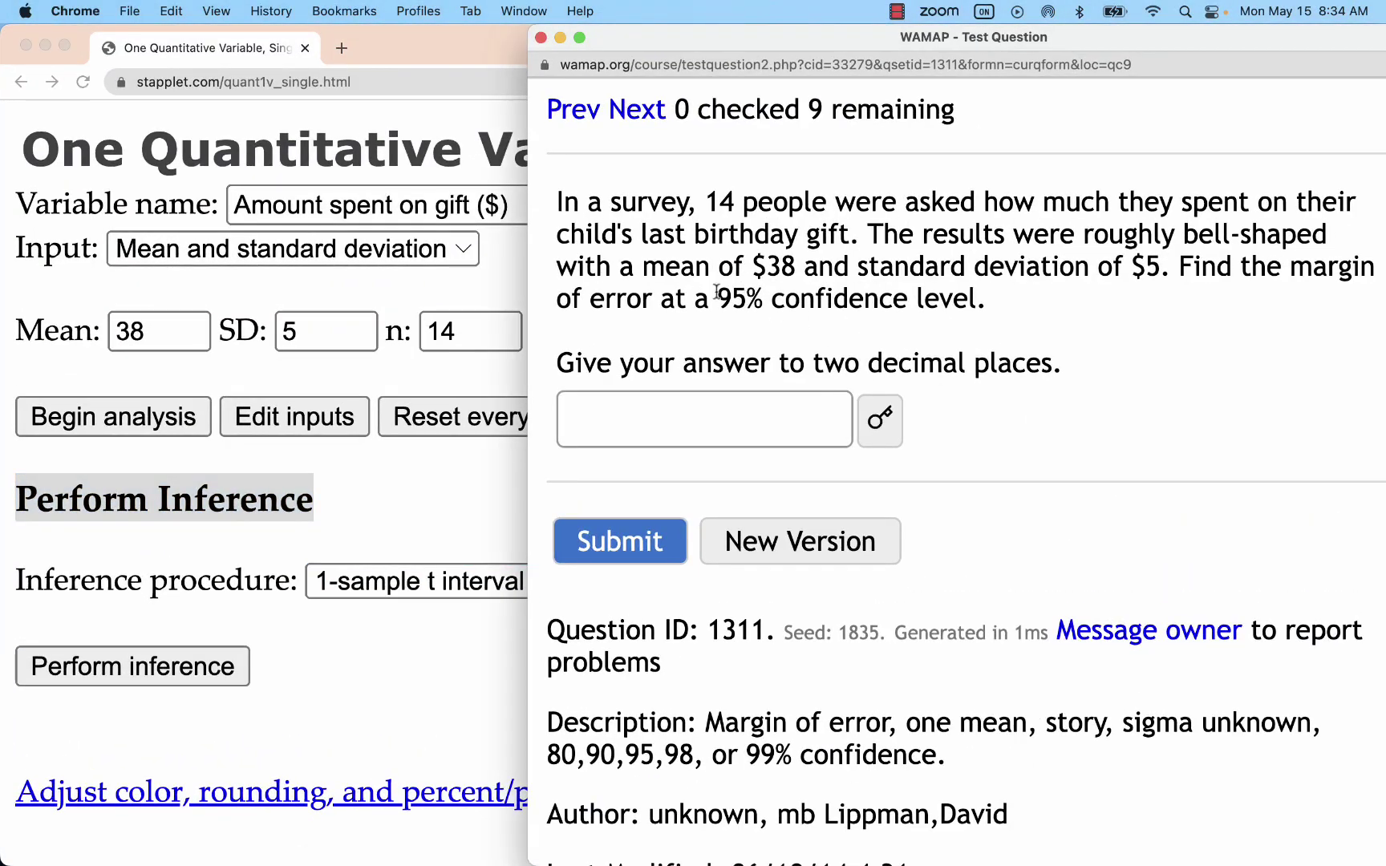
pyautogui.moveTo(717, 292); pyautogui.dragTo(978, 313)
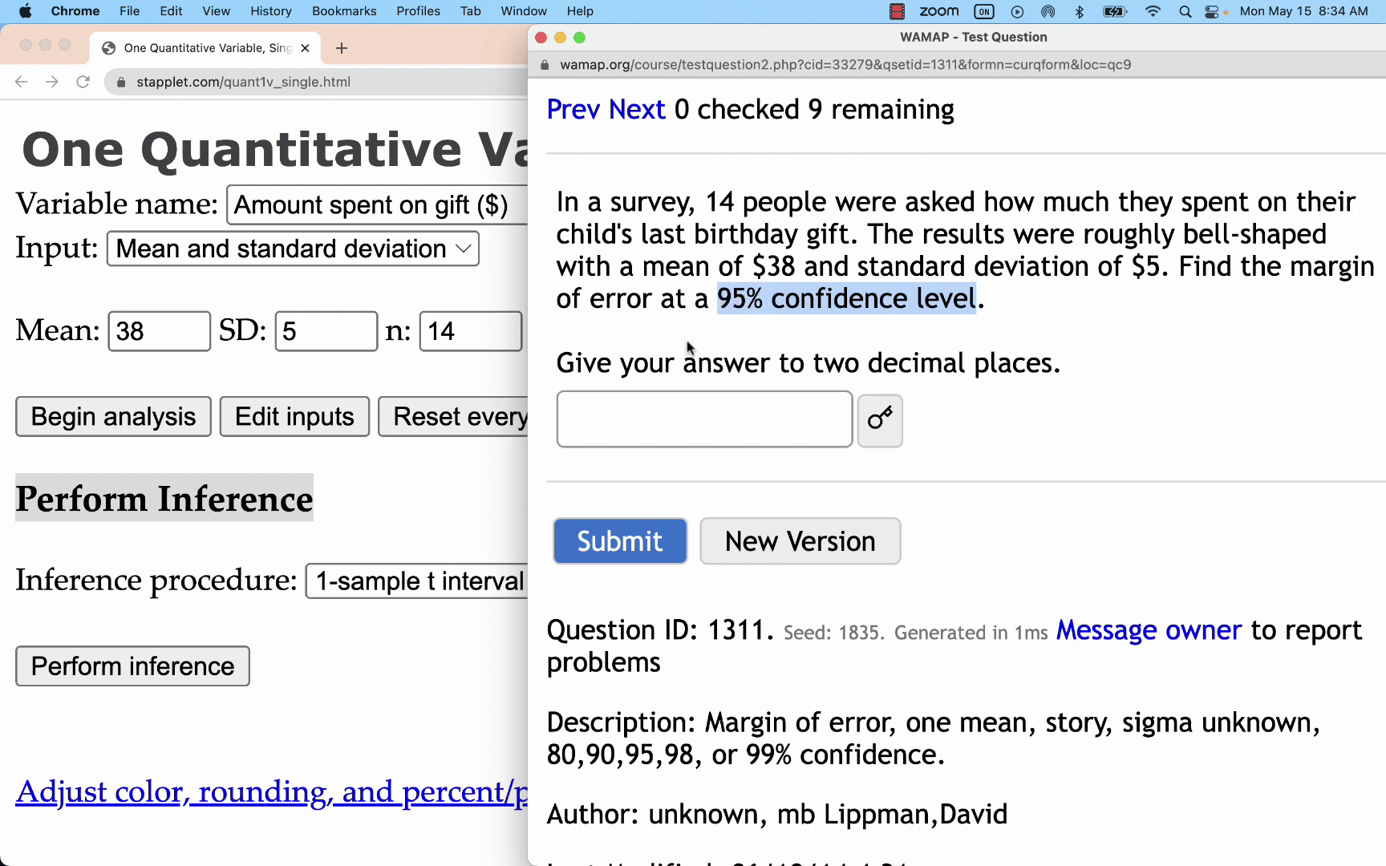
pyautogui.click(628, 420)
pyautogui.click(461, 553)
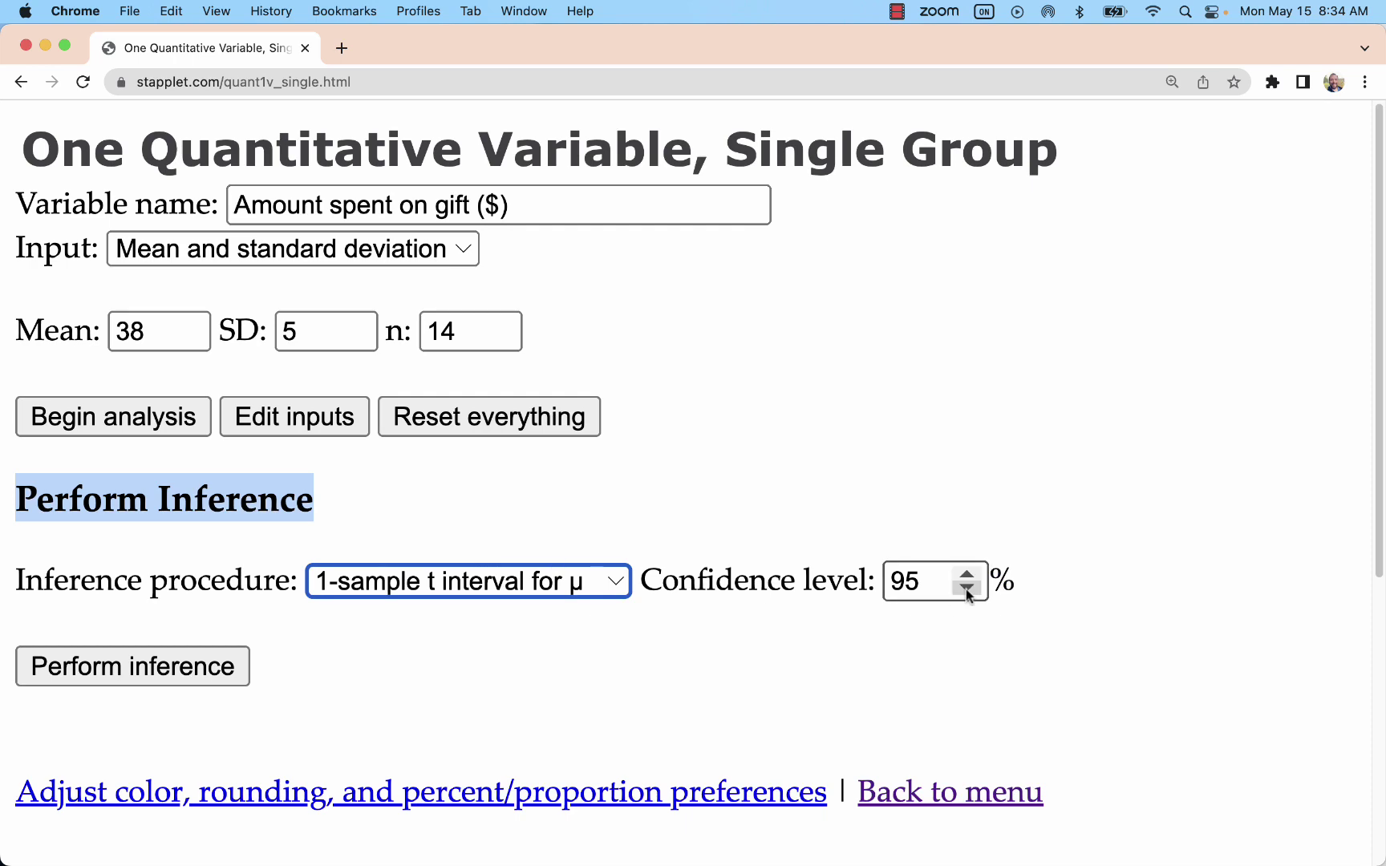
pyautogui.click(231, 666)
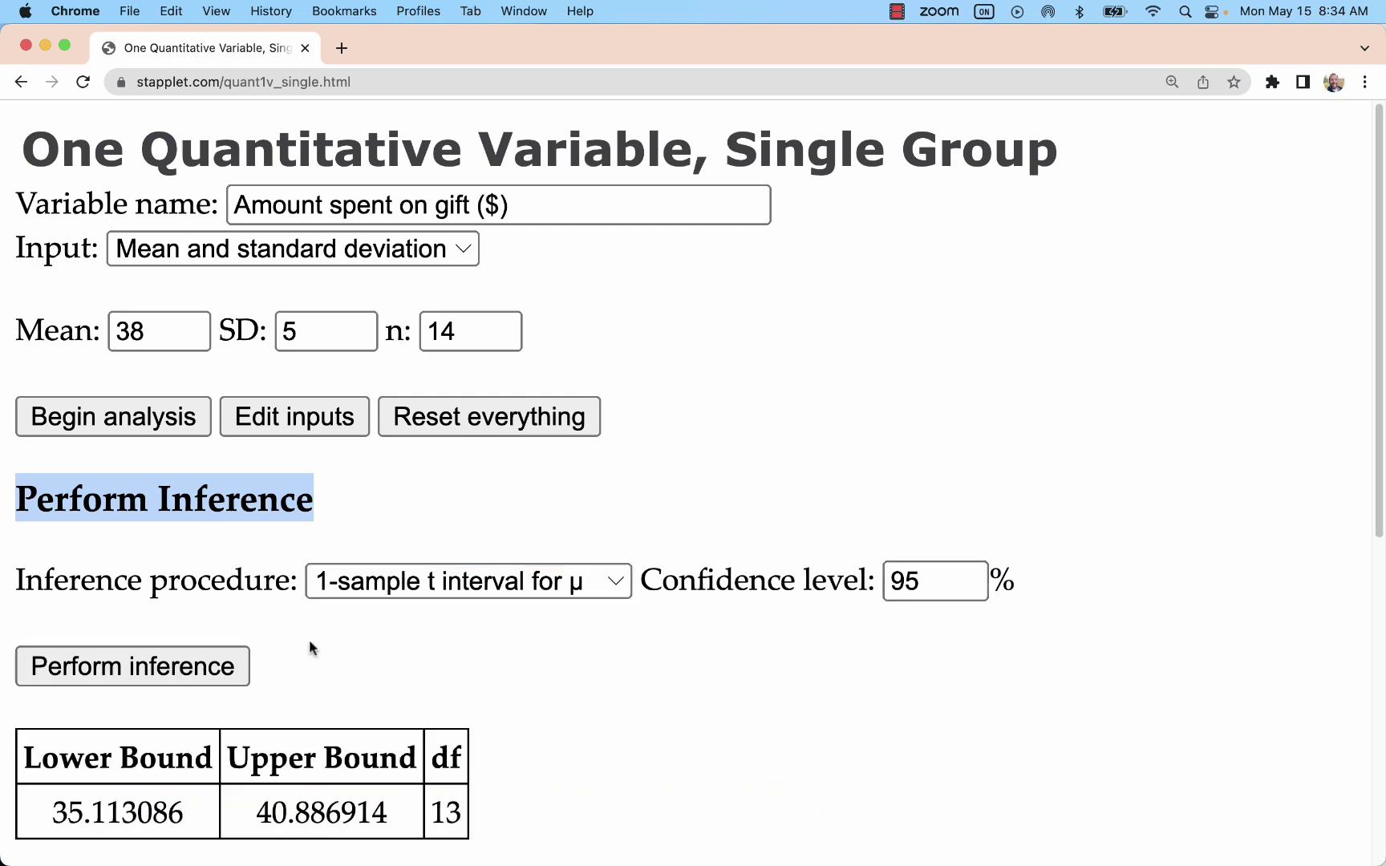
# Compare the degrees of freedom in the inference results with the sample size n.
pyautogui.scroll(-5, 309, 642)
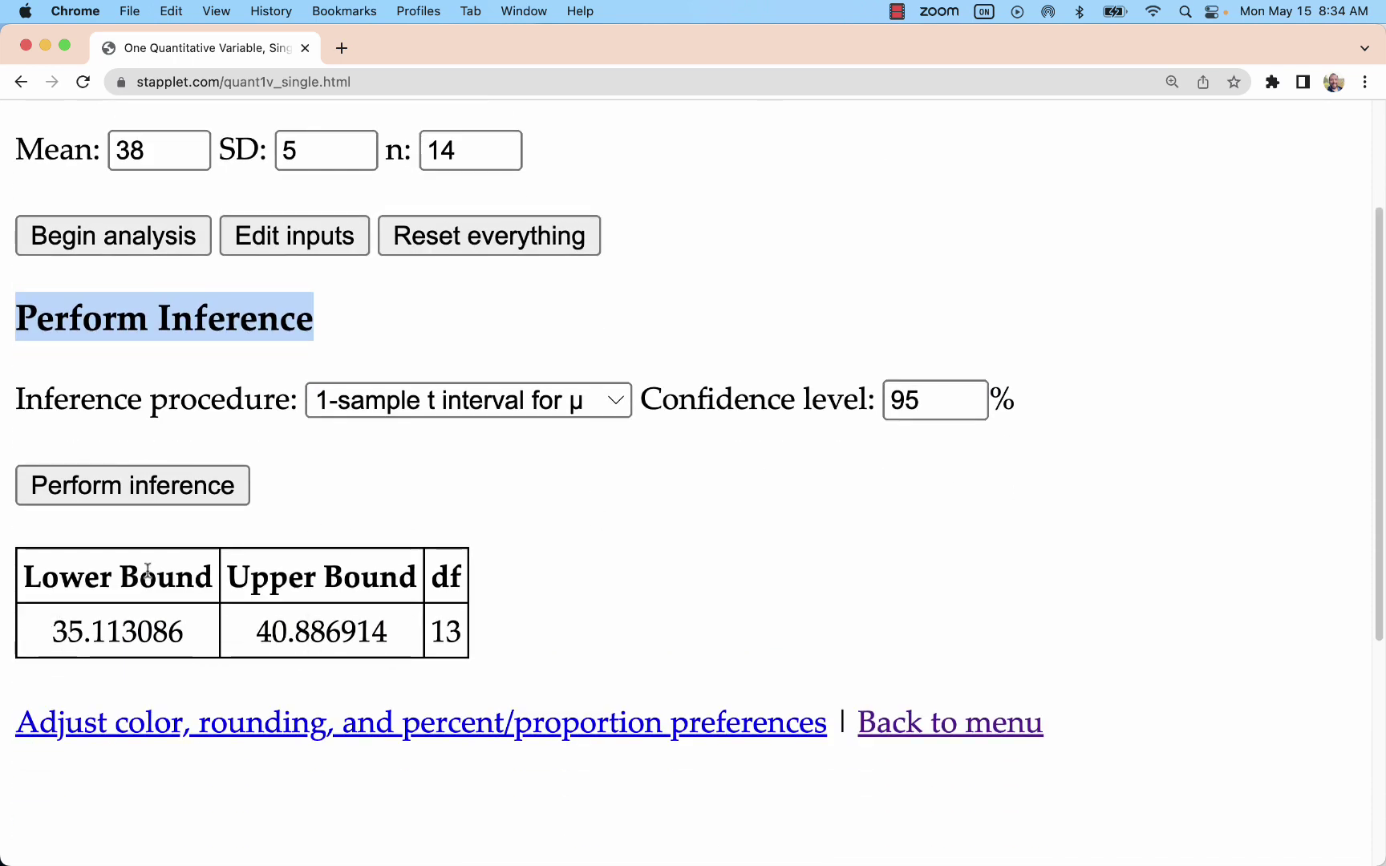
pyautogui.moveTo(438, 569); pyautogui.dragTo(459, 568)
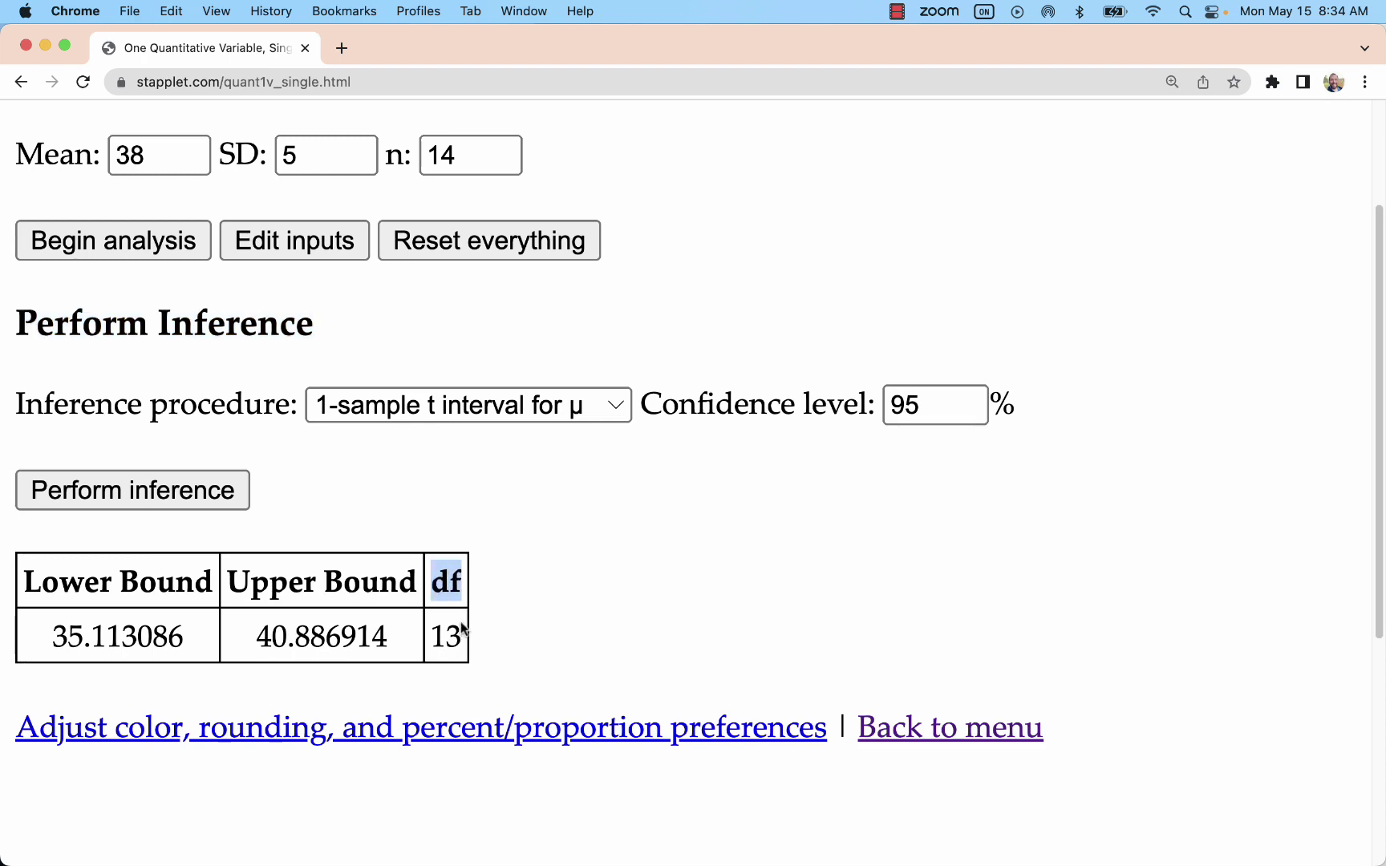
pyautogui.scroll(2, 458, 626)
pyautogui.click(490, 230)
pyautogui.moveTo(490, 229); pyautogui.dragTo(431, 227)
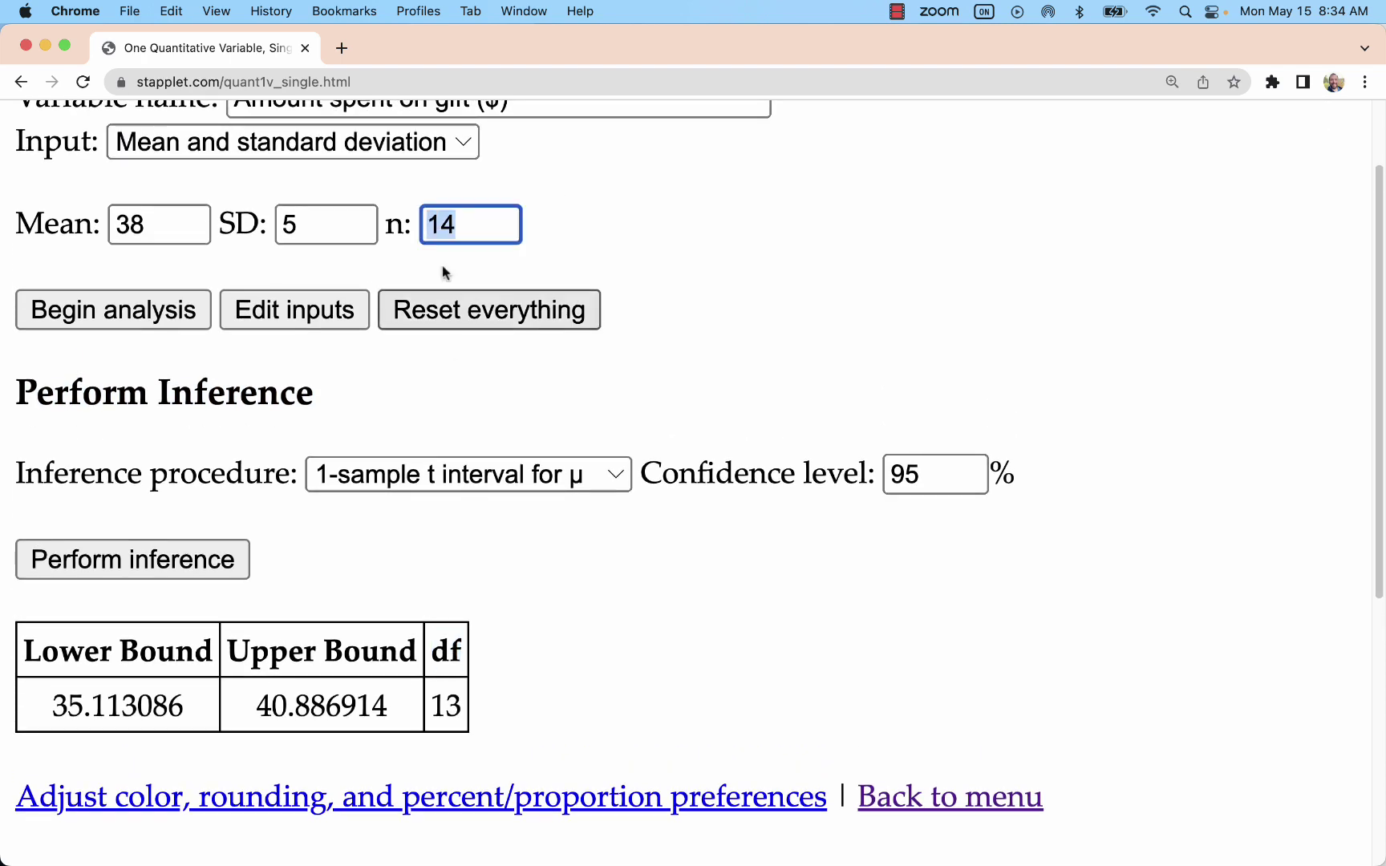
pyautogui.moveTo(458, 708); pyautogui.dragTo(424, 708)
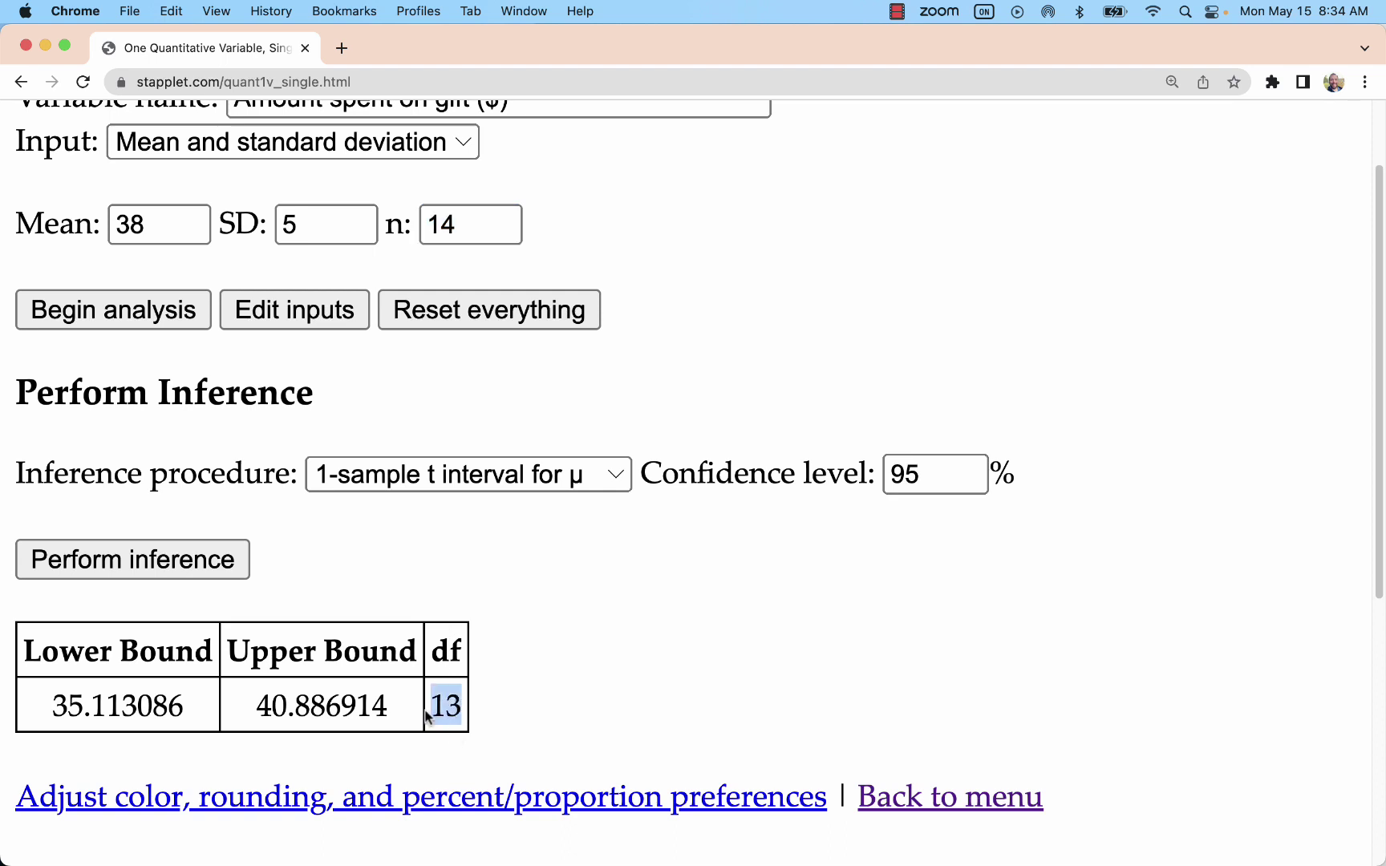
pyautogui.click(523, 691)
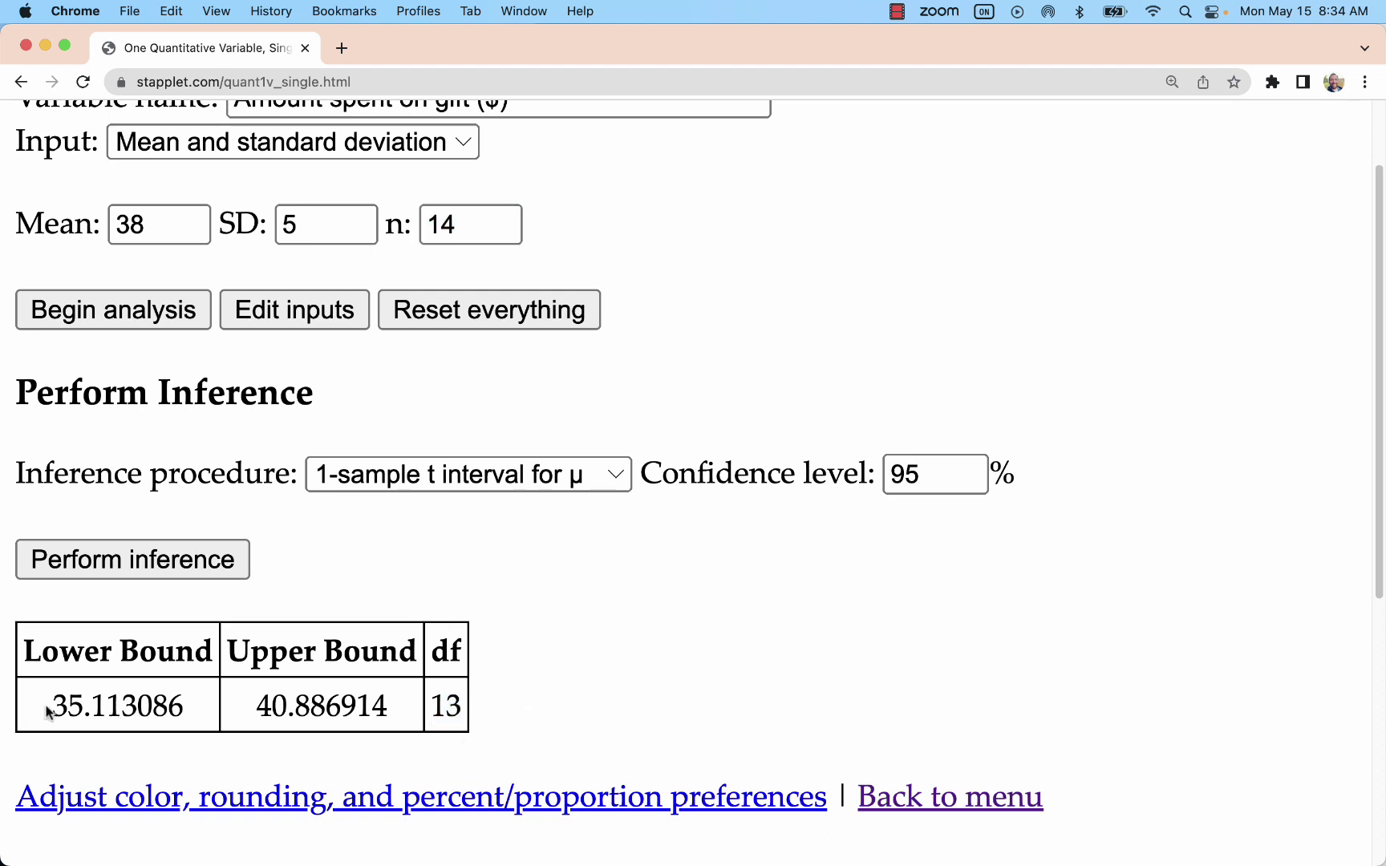
# Examine the interval's lower bound in relation to the sample mean.
pyautogui.moveTo(51, 706); pyautogui.dragTo(184, 707)
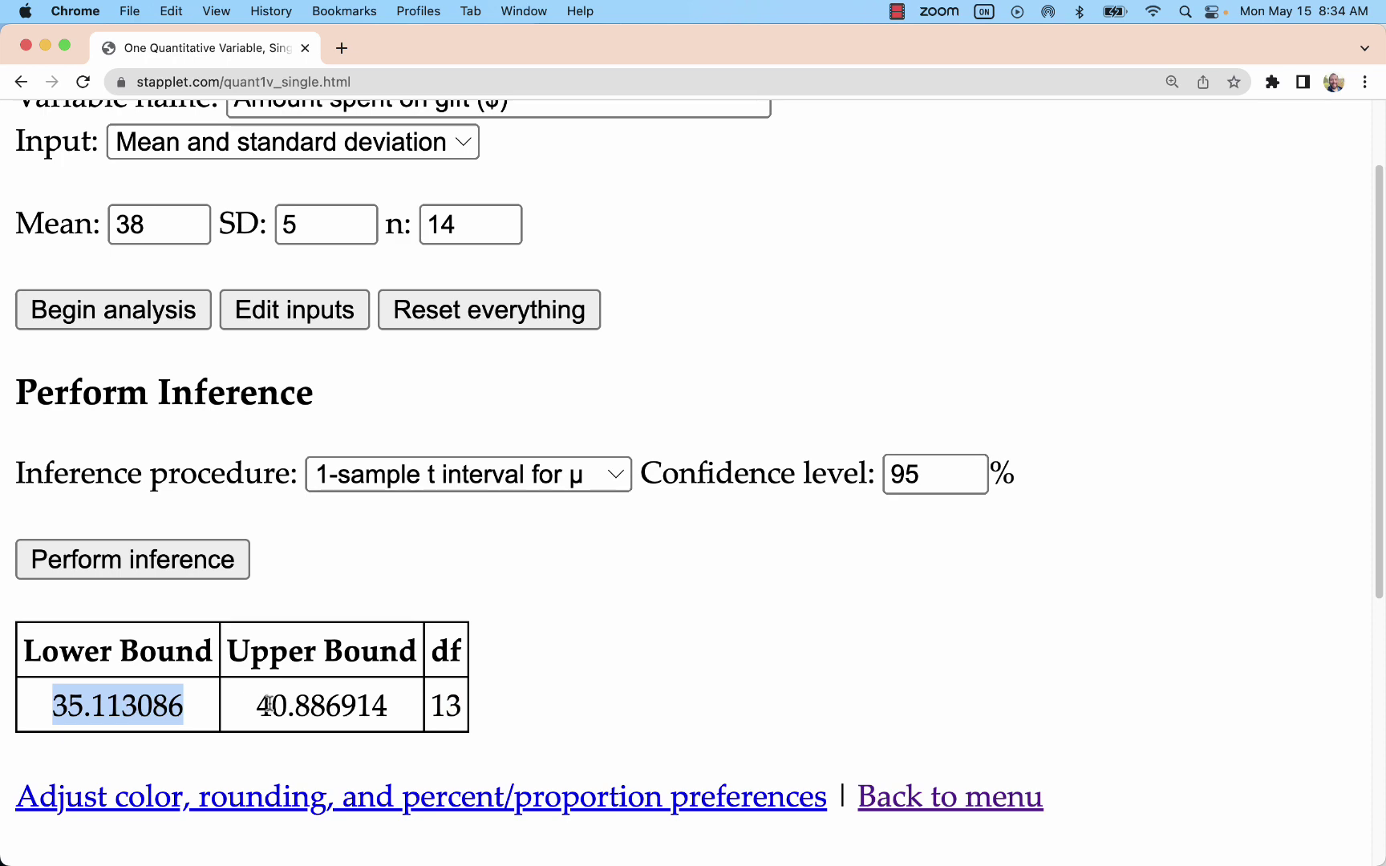
pyautogui.scroll(2, 269, 704)
pyautogui.scroll(-1, 269, 690)
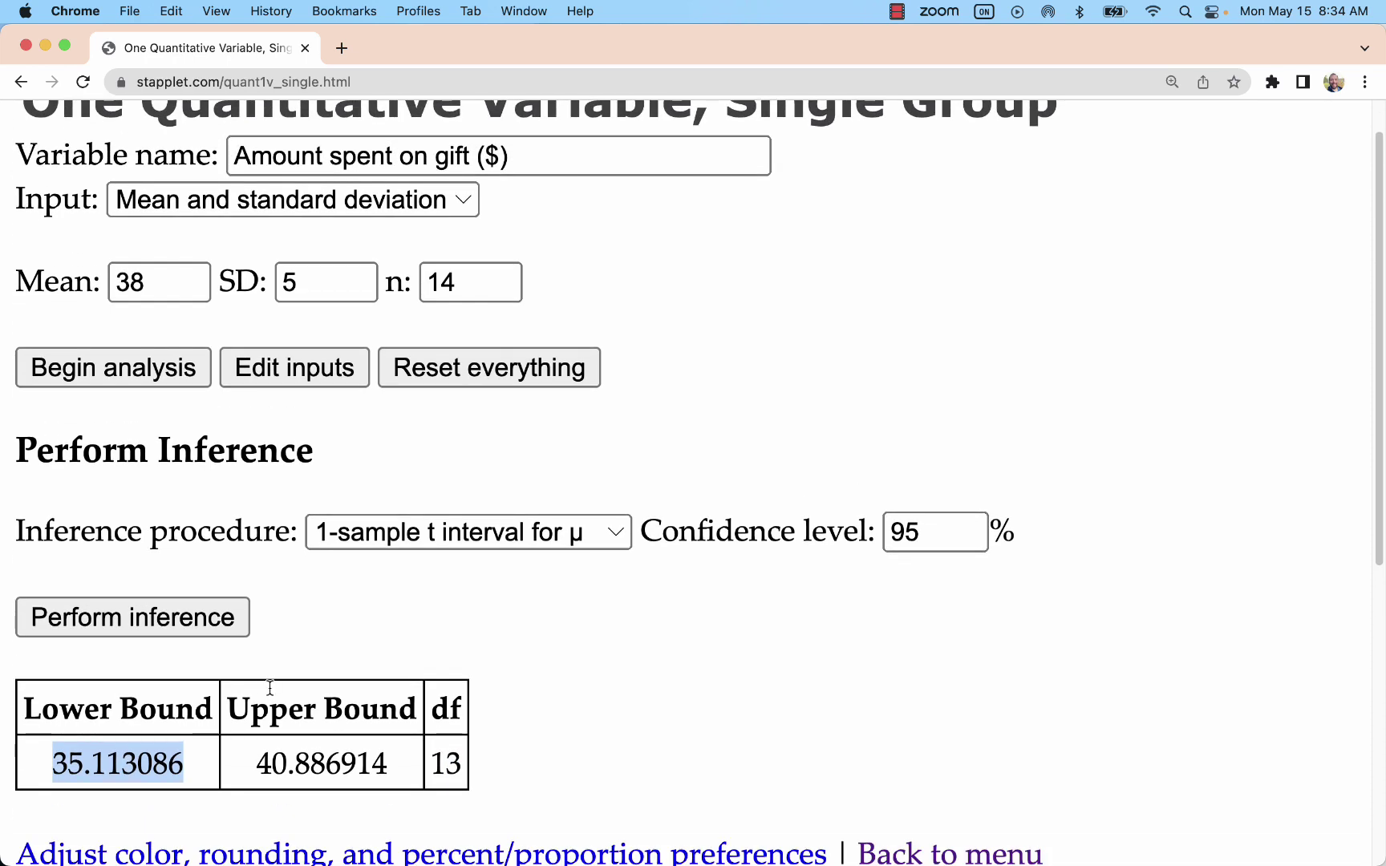
pyautogui.scroll(1, 321, 666)
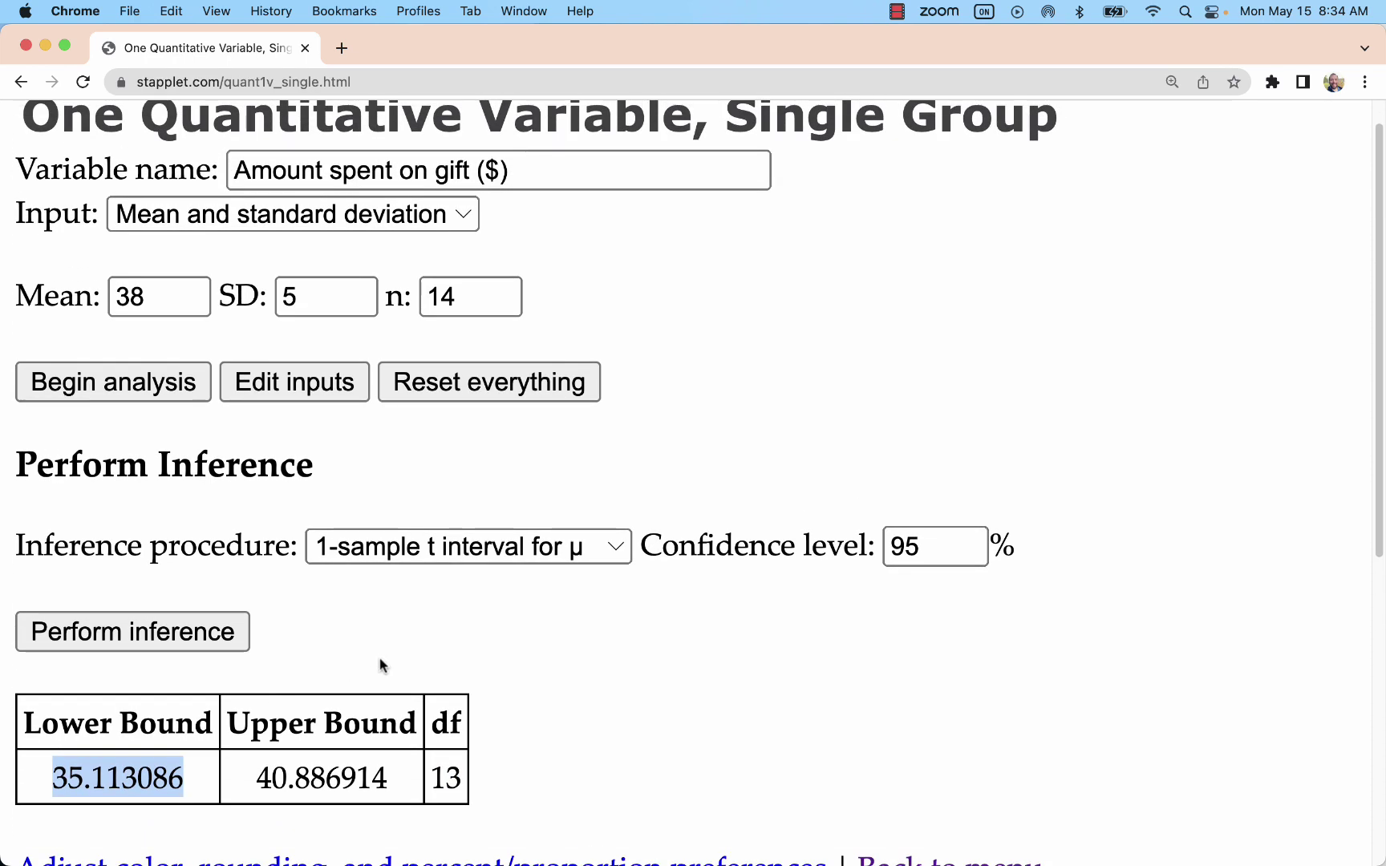
pyautogui.scroll(-1, 380, 664)
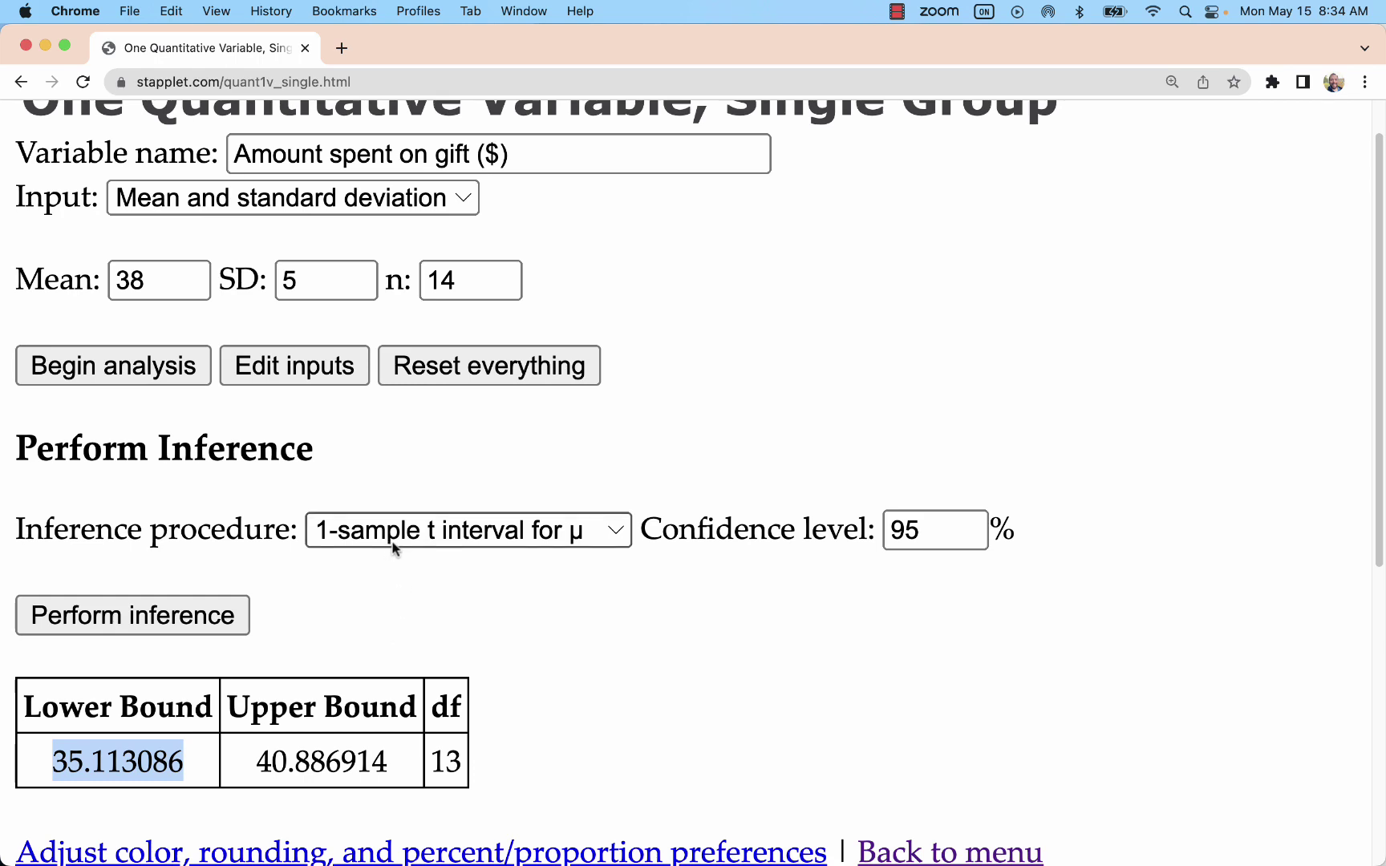
pyautogui.scroll(2, 480, 557)
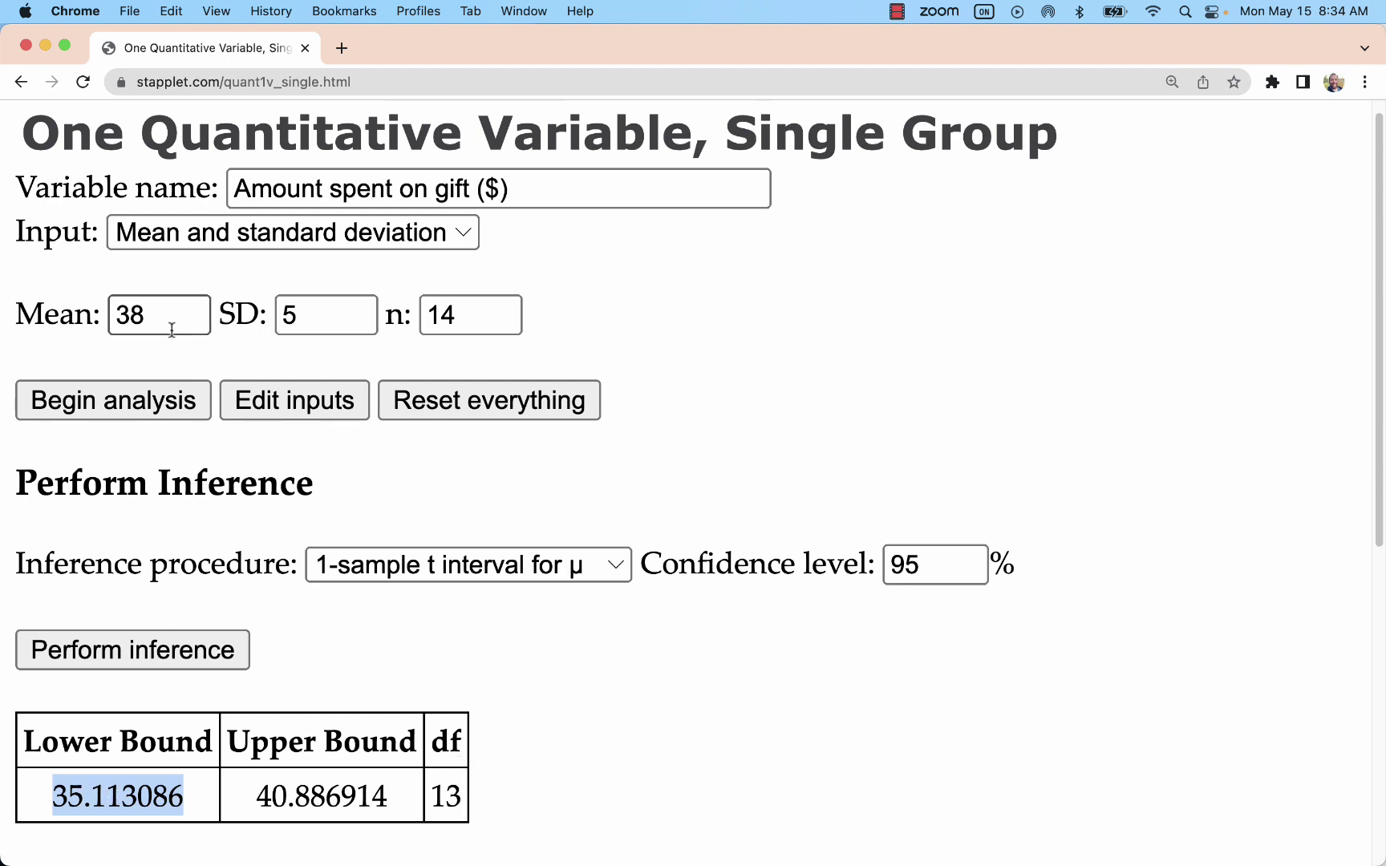
pyautogui.moveTo(166, 318); pyautogui.dragTo(112, 317)
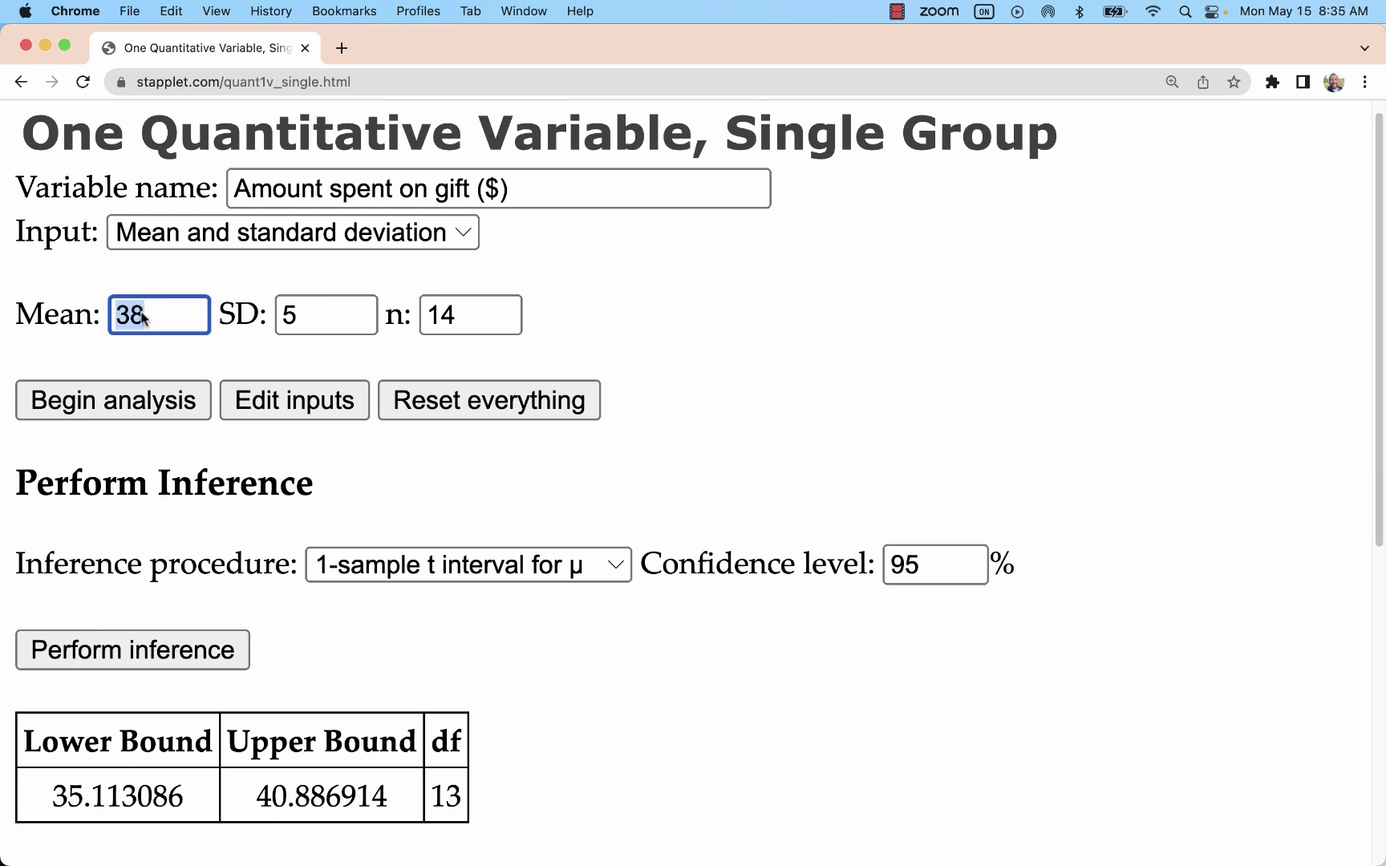
# Open the Desmos scientific calculator in its own window and arrange it beside the applet's interval results.
pyautogui.click(343, 48)
pyautogui.write('d')
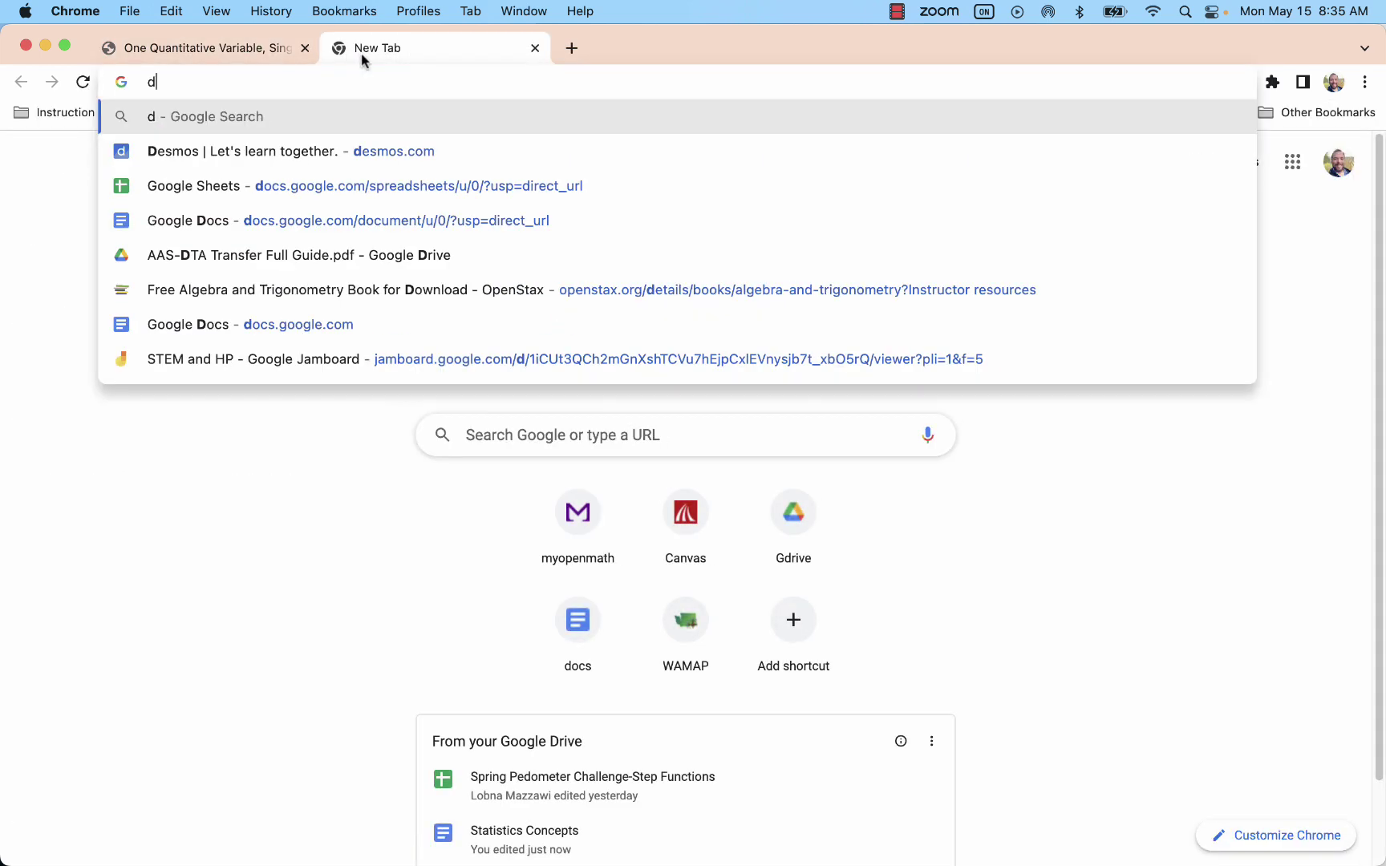
pyautogui.write('r')
pyautogui.press('BackSpace')
pyautogui.press('BackSpace')
pyautogui.write('es')
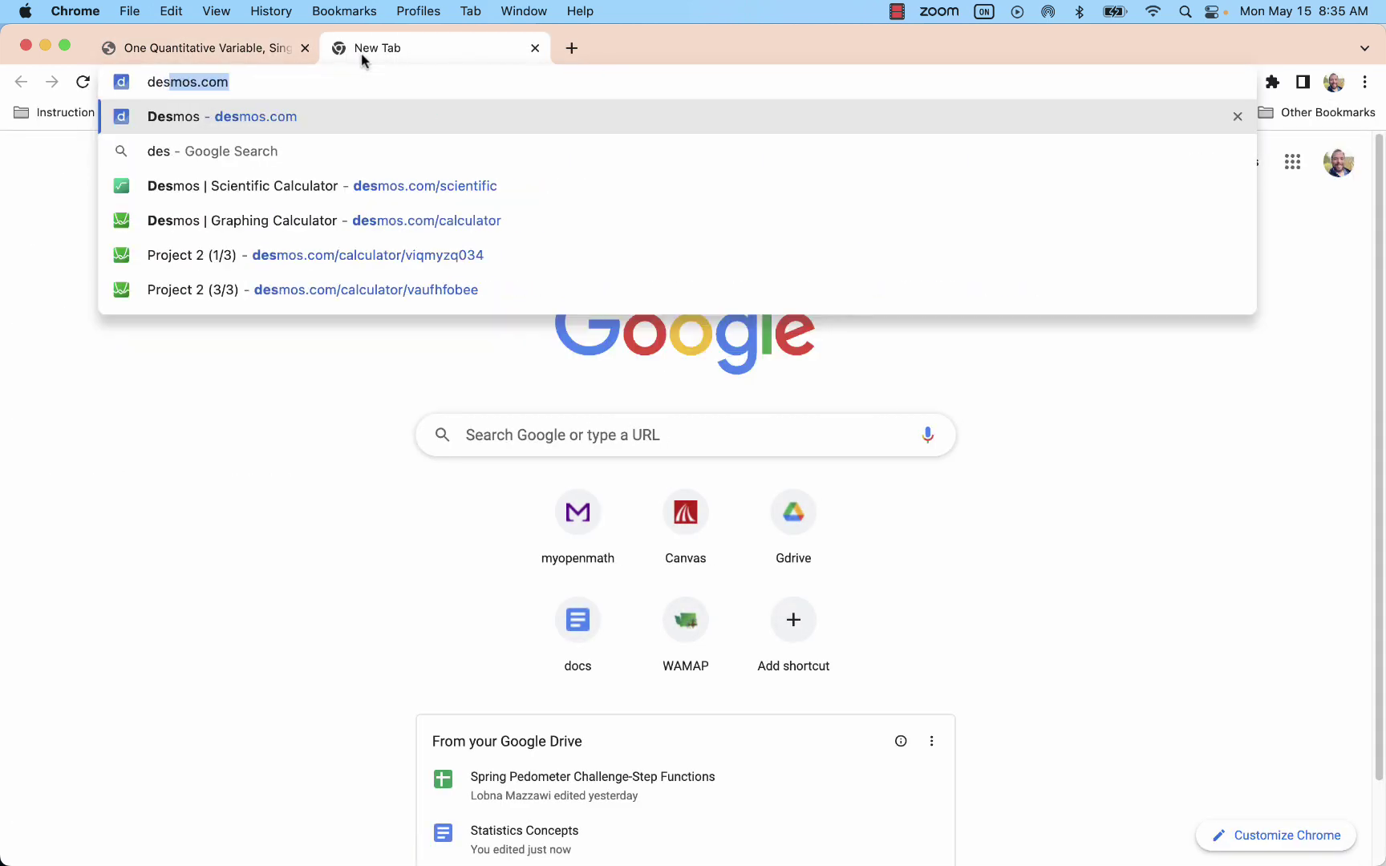
pyautogui.press('Return')
pyautogui.click(427, 143)
pyautogui.click(365, 310)
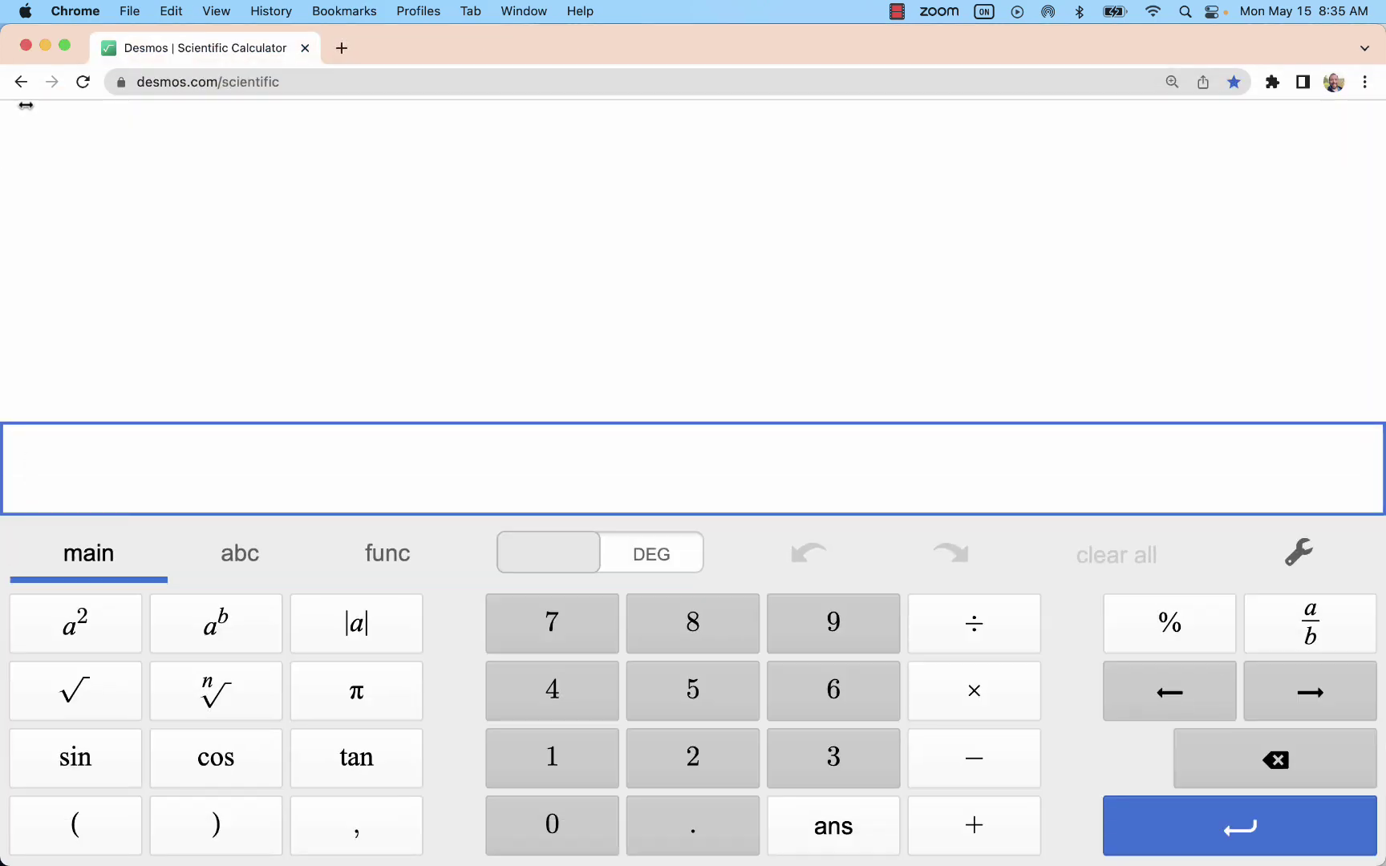
pyautogui.moveTo(26, 105); pyautogui.dragTo(597, 327)
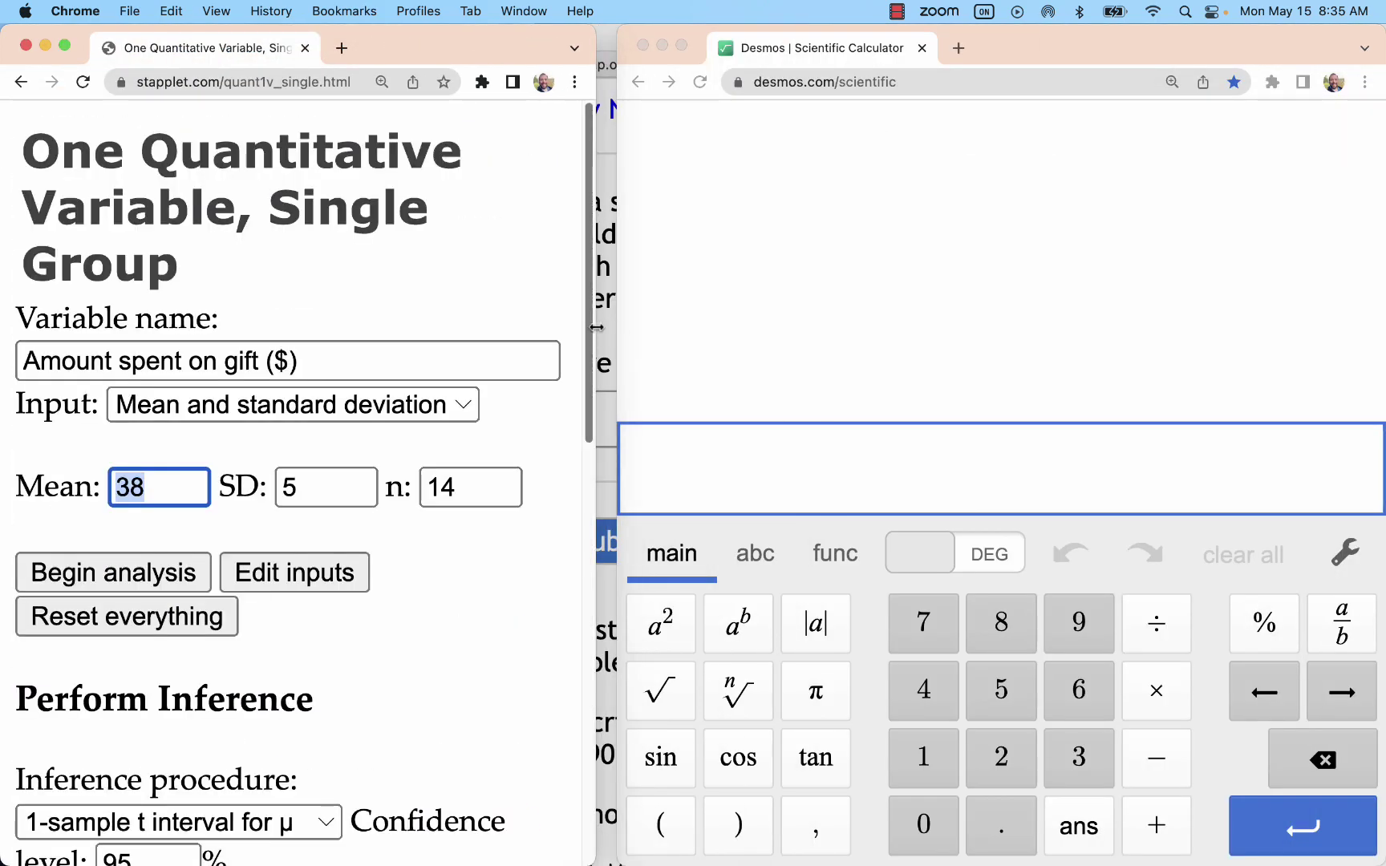
pyautogui.scroll(-10, 597, 327)
# Start a calculator expression with the fraction 1/2 followed by an opening parenthesis.
pyautogui.click(761, 458)
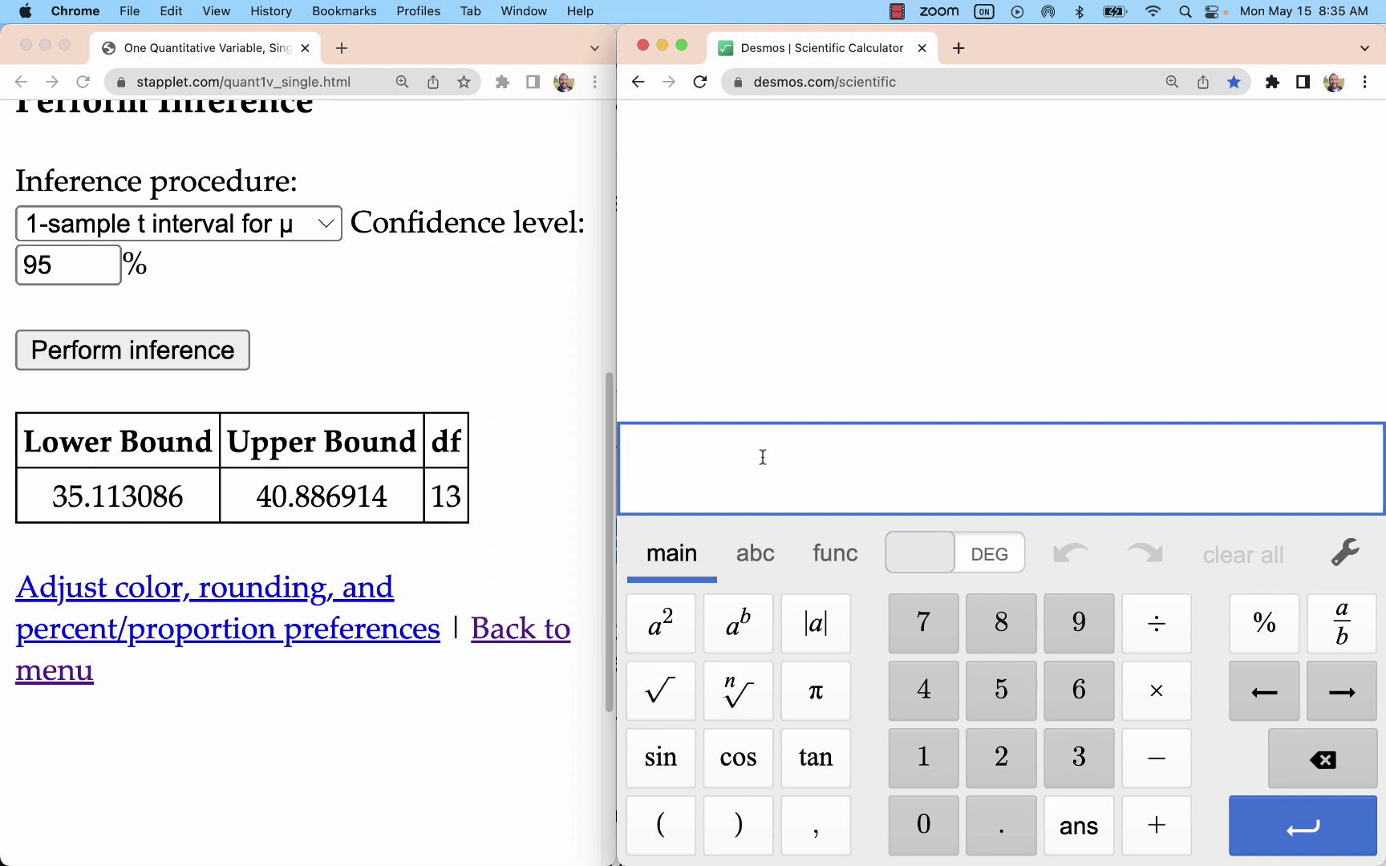
pyautogui.write('1/2')
pyautogui.press('Right')
pyautogui.write('(')
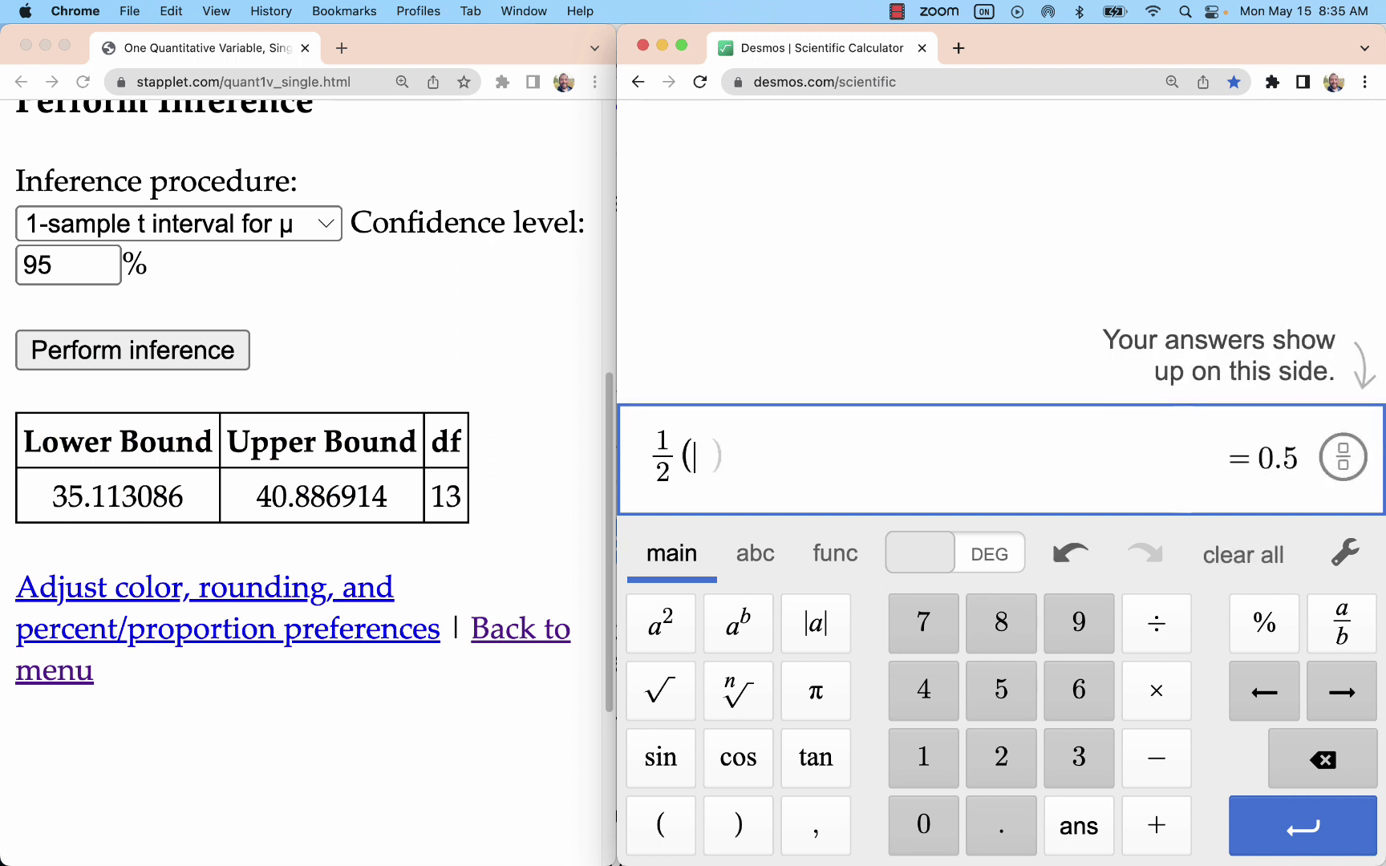
pyautogui.write('40')
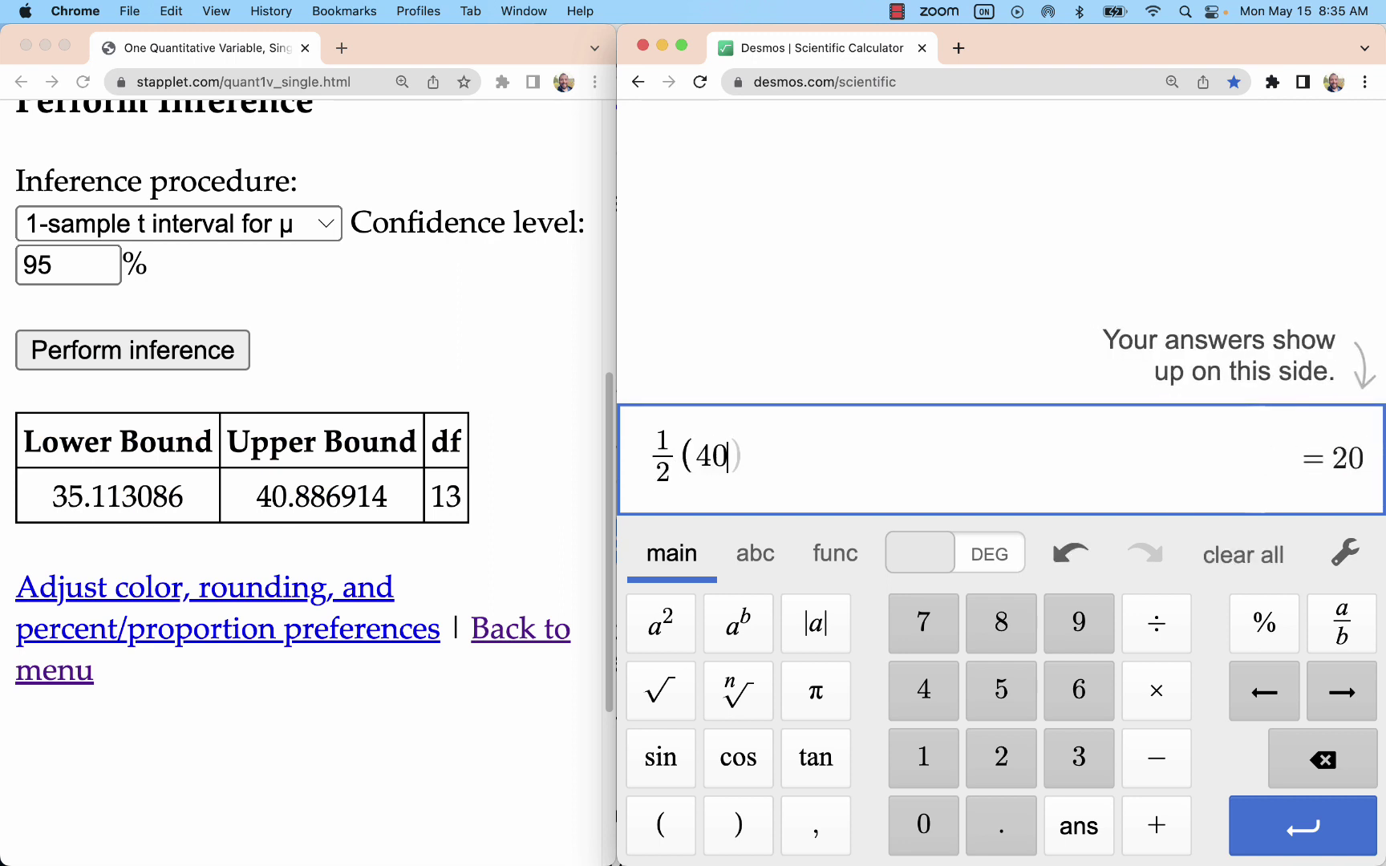
pyautogui.press('BackSpace')
pyautogui.press('BackSpace')
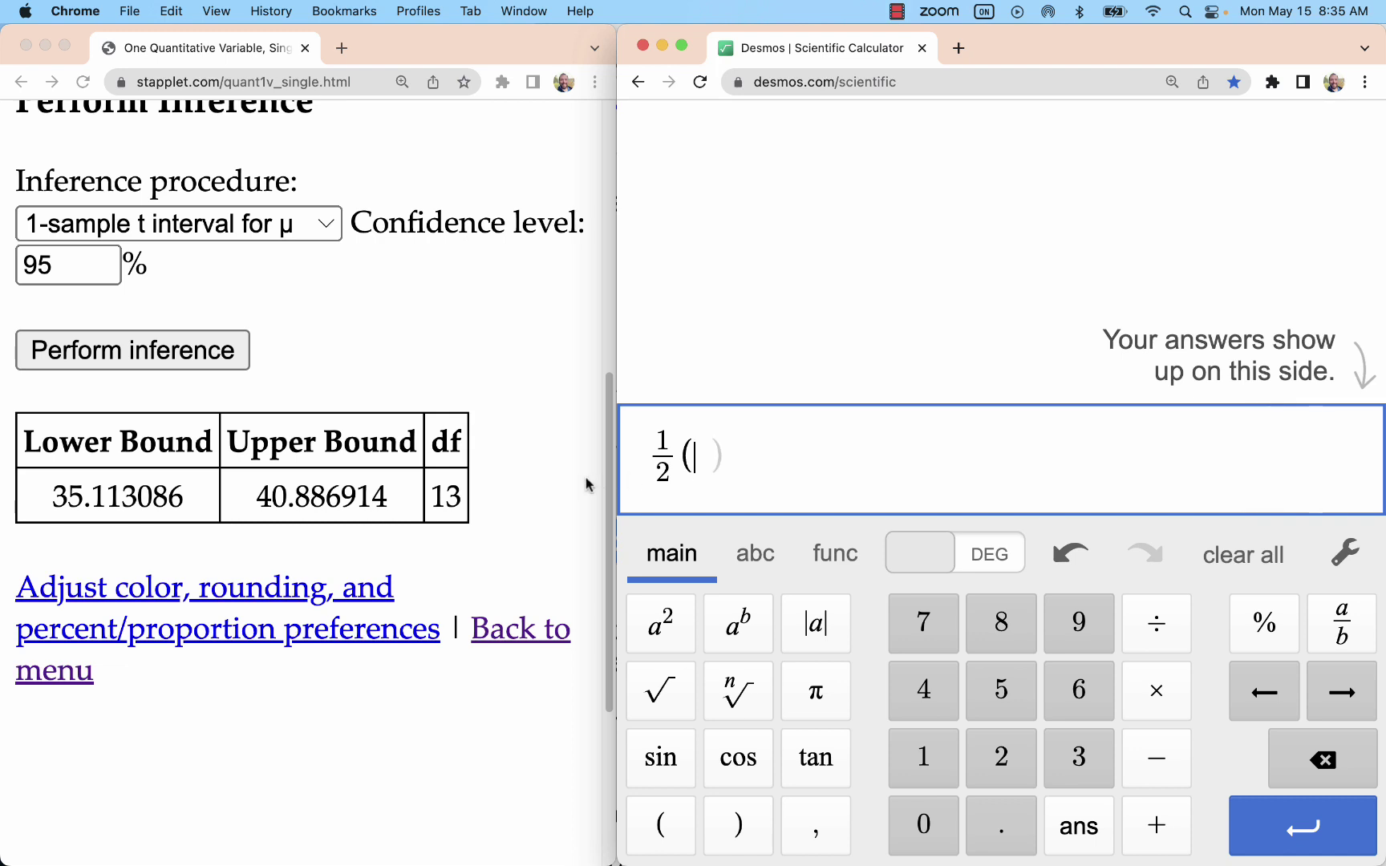
# Complete the calculator expression as half the difference between the interval's upper bound 40.886914 and lower bound 35.113086.
pyautogui.click(415, 494)
pyautogui.moveTo(253, 501); pyautogui.dragTo(399, 502)
pyautogui.press('super+c')
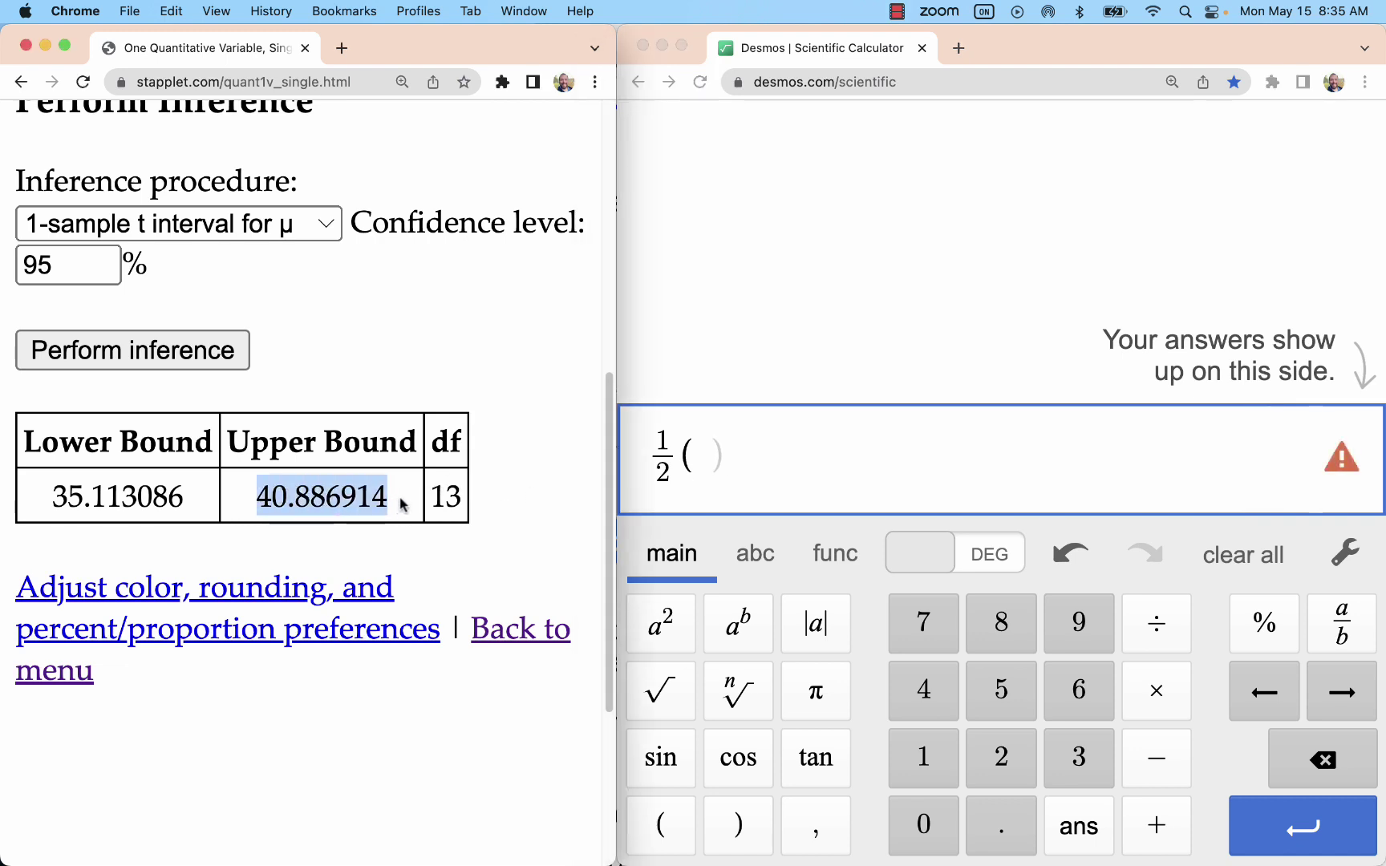
pyautogui.click(675, 471)
pyautogui.press('super+v')
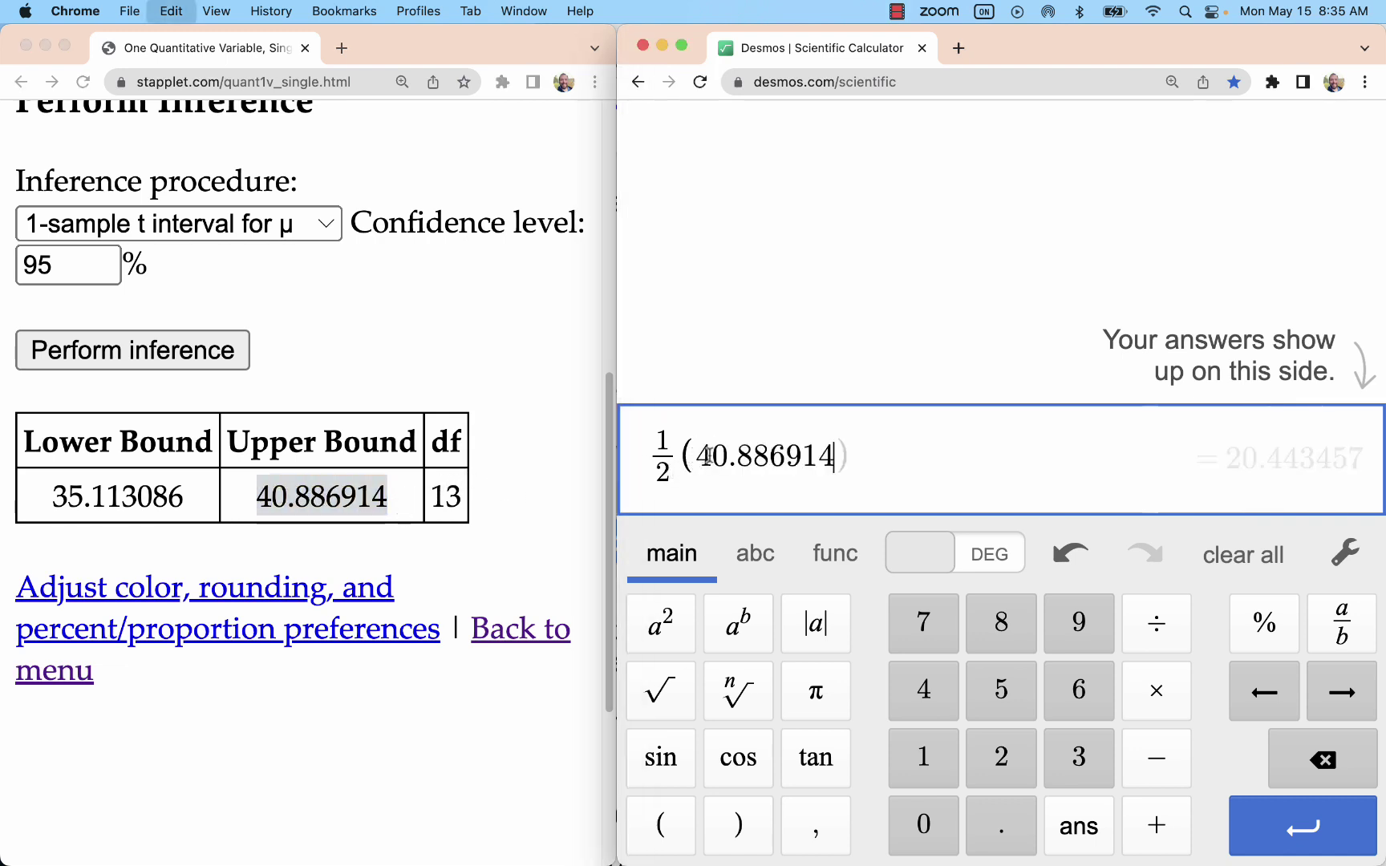
pyautogui.write('-')
pyautogui.moveTo(192, 497); pyautogui.dragTo(48, 499)
pyautogui.click(865, 459)
pyautogui.write('35.113086')
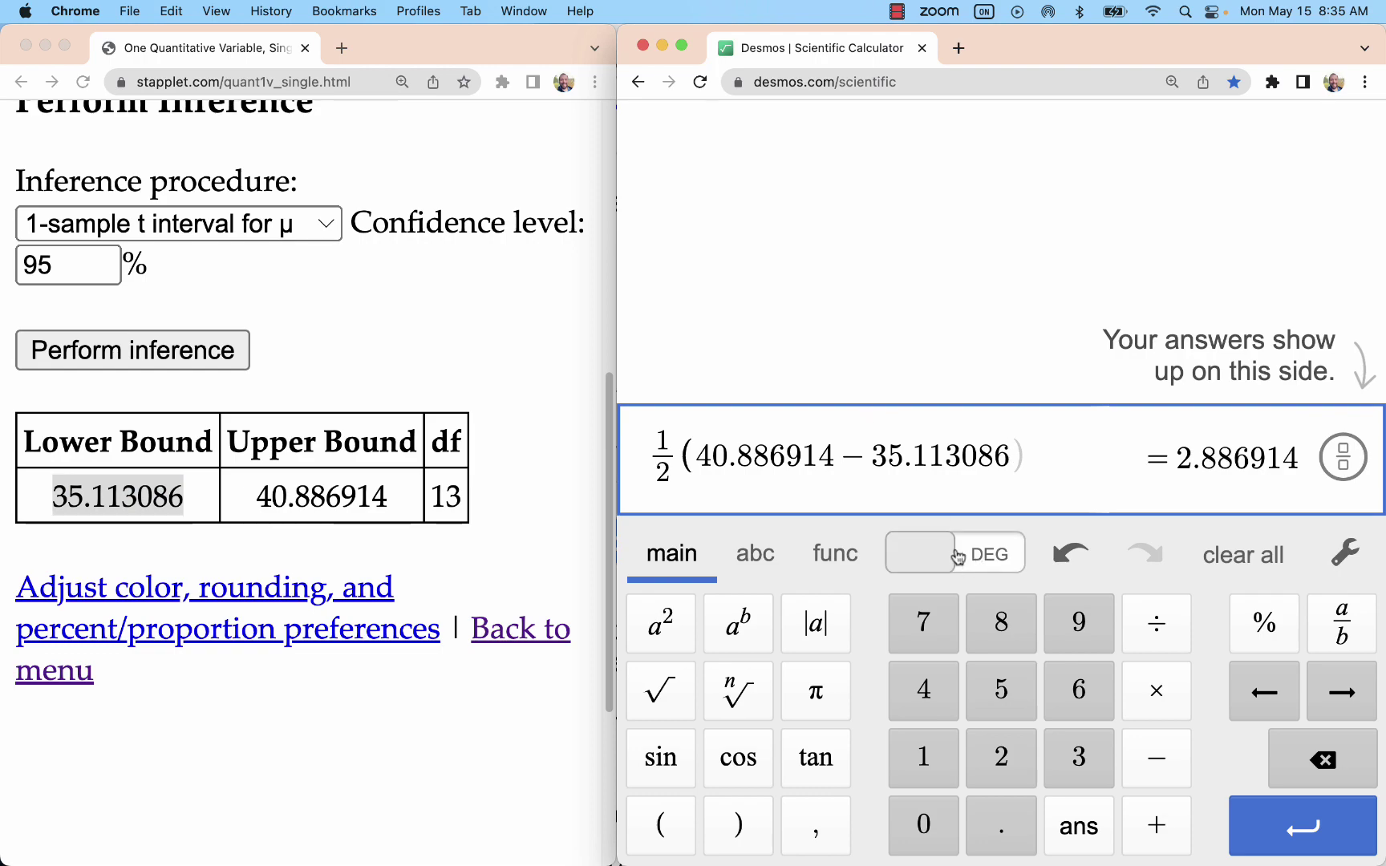
# Return to the birthday gift question in WAMAP and submit 2.89 as the margin of error.
pyautogui.hotkey('ctrl', 'Up')
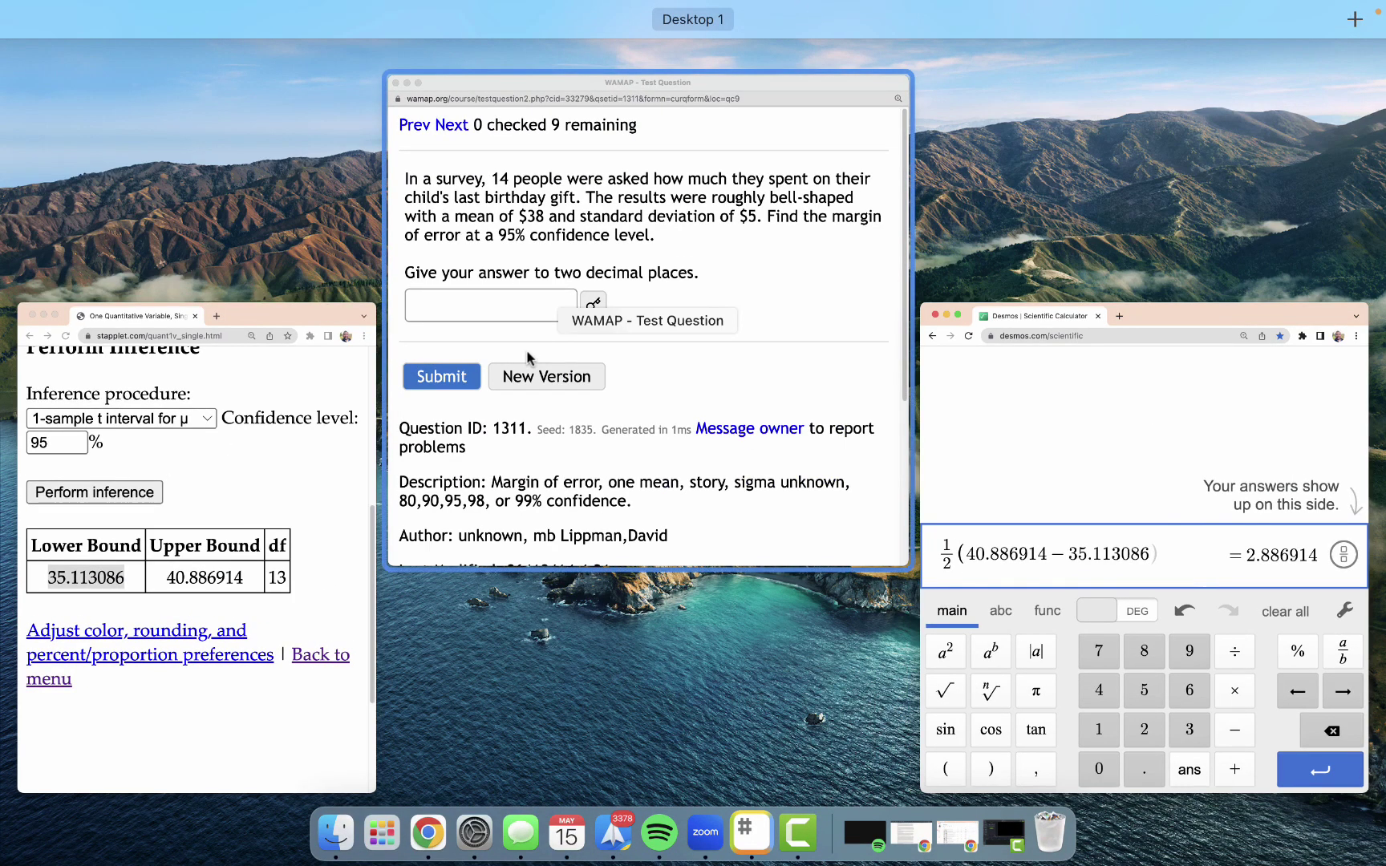
pyautogui.click(1171, 449)
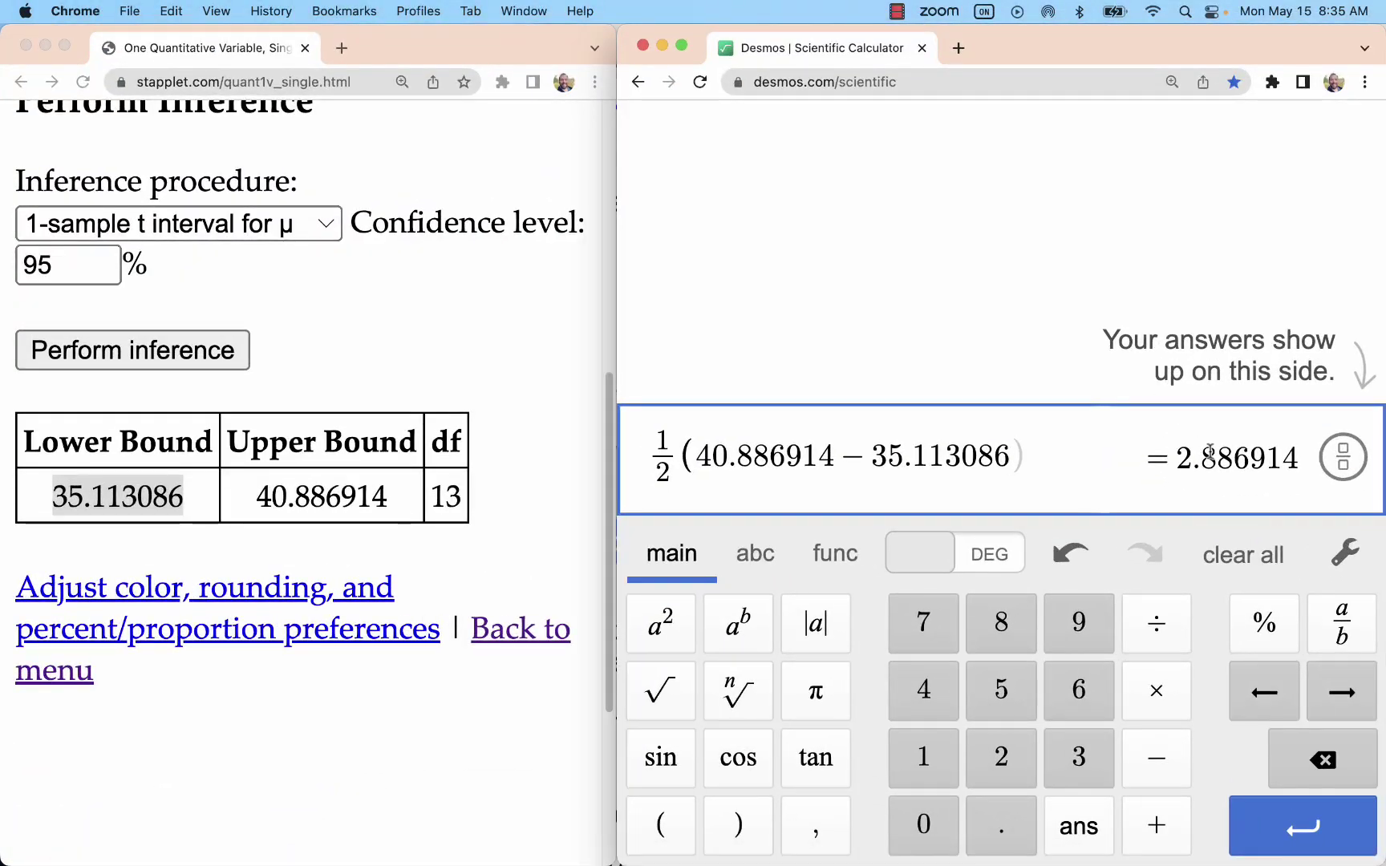
pyautogui.hotkey('ctrl', 'Up')
pyautogui.click(486, 425)
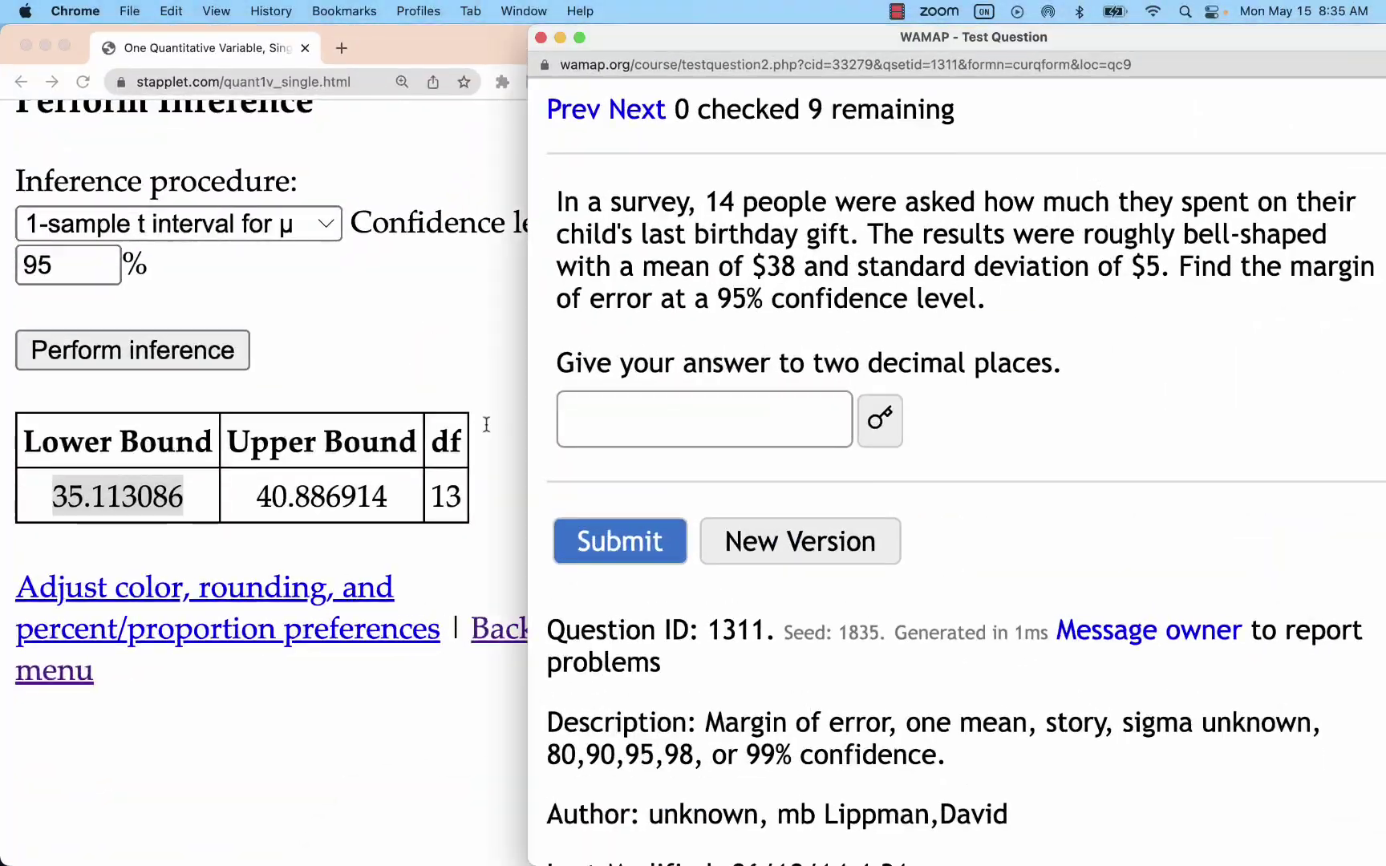
pyautogui.click(674, 438)
pyautogui.write('2.')
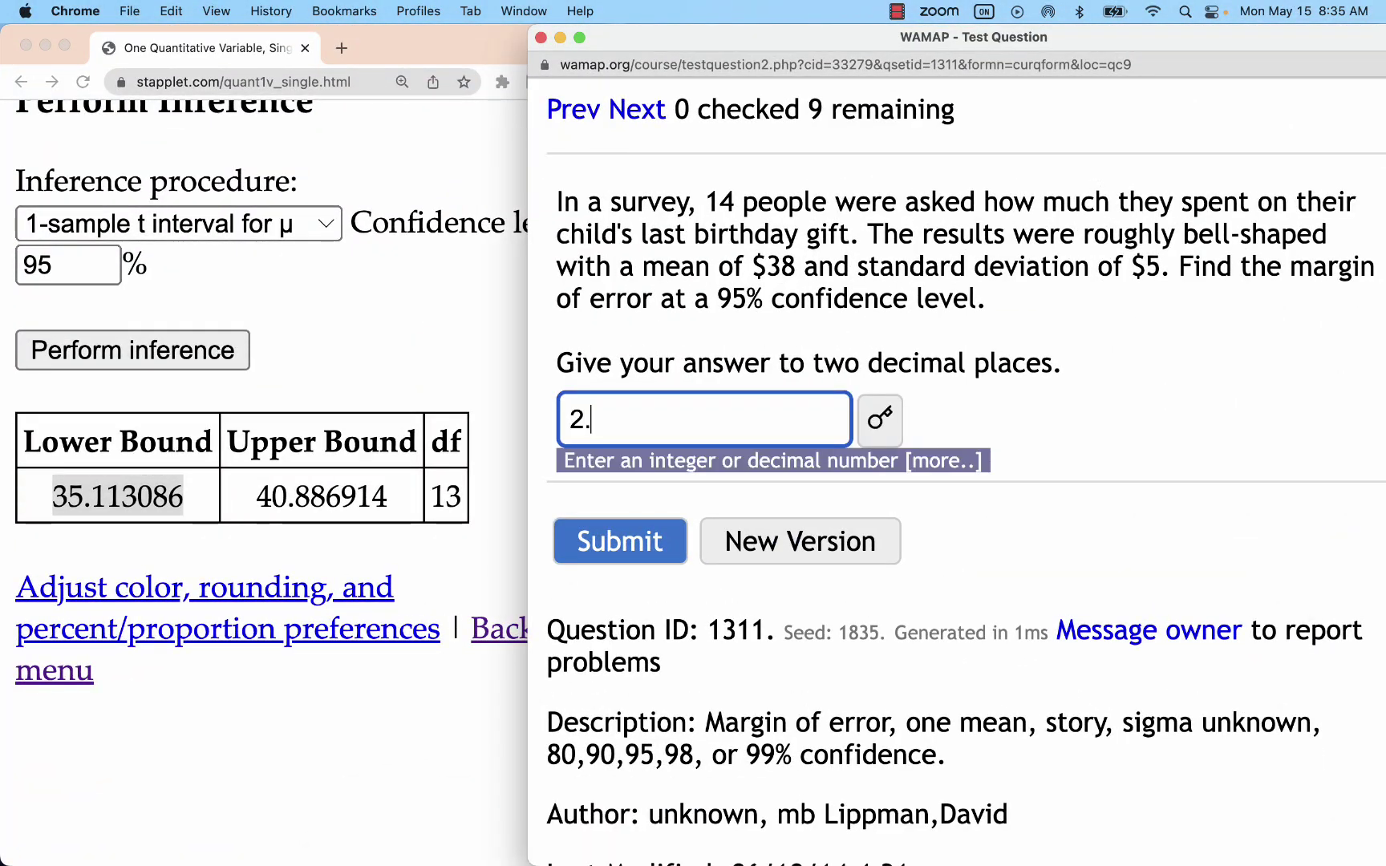
pyautogui.write('89')
pyautogui.click(601, 520)
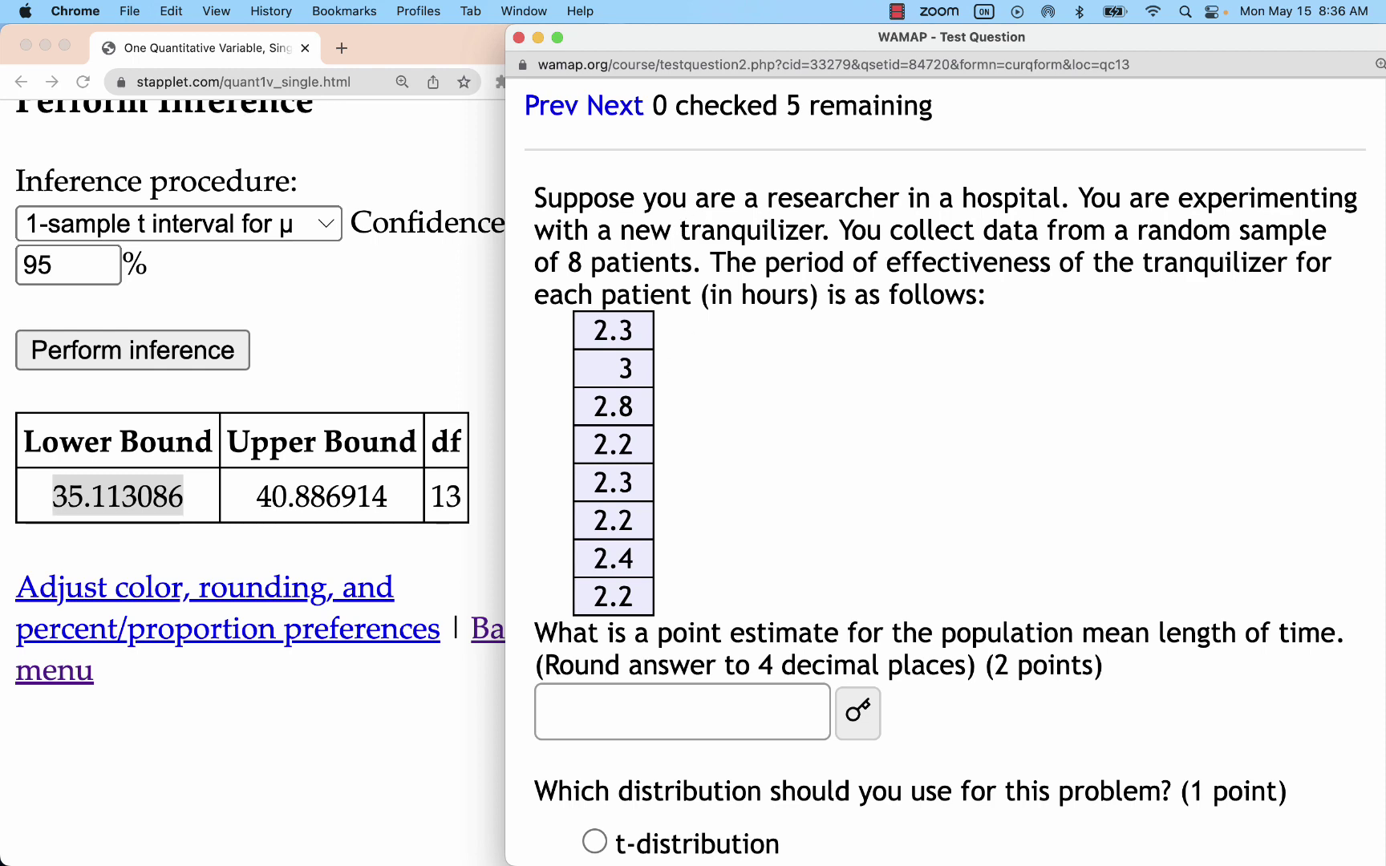
# Go back to the Stapplet menu and open a fresh One Quantitative Variable, Single Group applet for the tranquilizer data.
pyautogui.moveTo(584, 329); pyautogui.dragTo(629, 595)
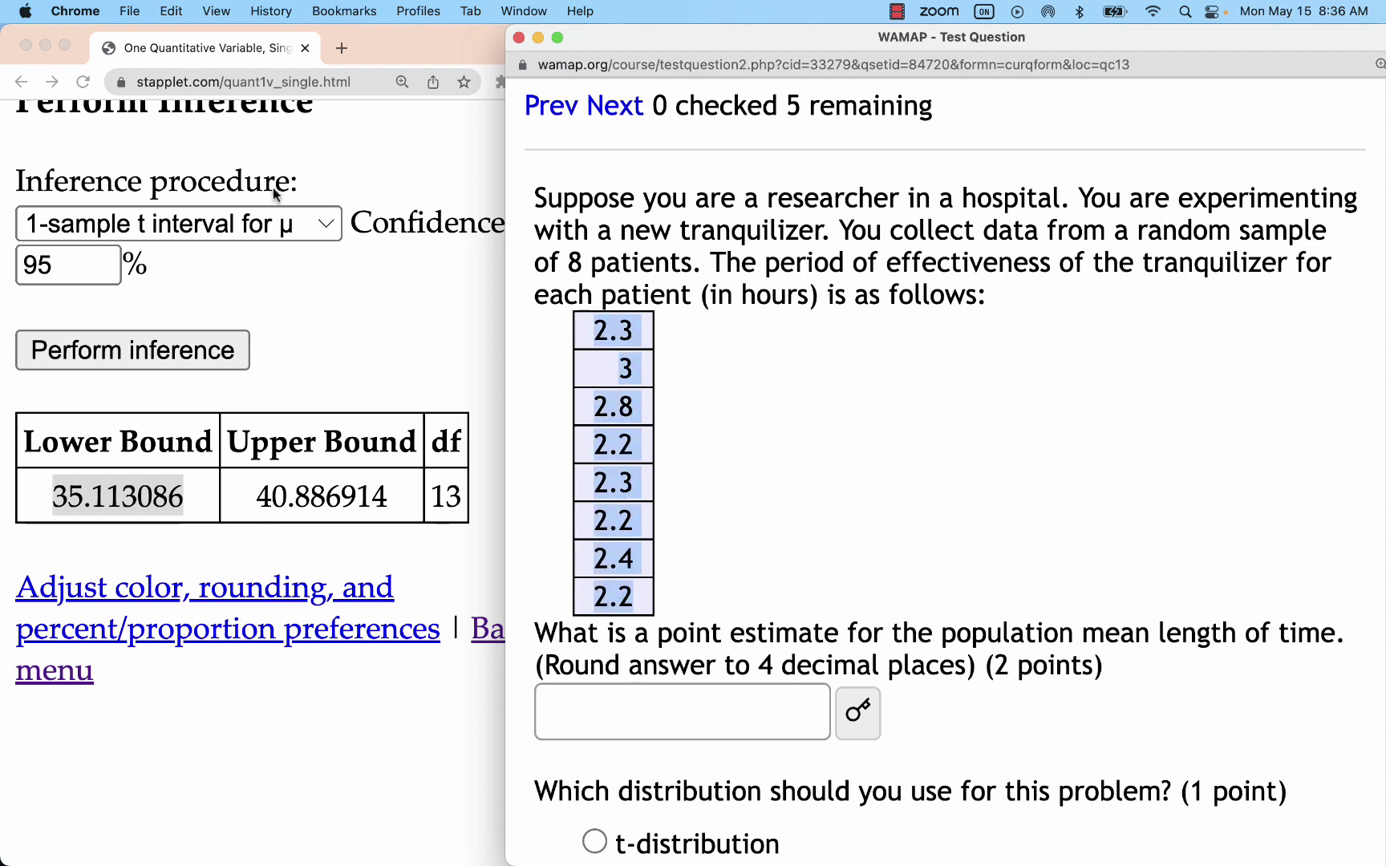
pyautogui.click(365, 300)
pyautogui.scroll(10, 365, 300)
pyautogui.click(20, 80)
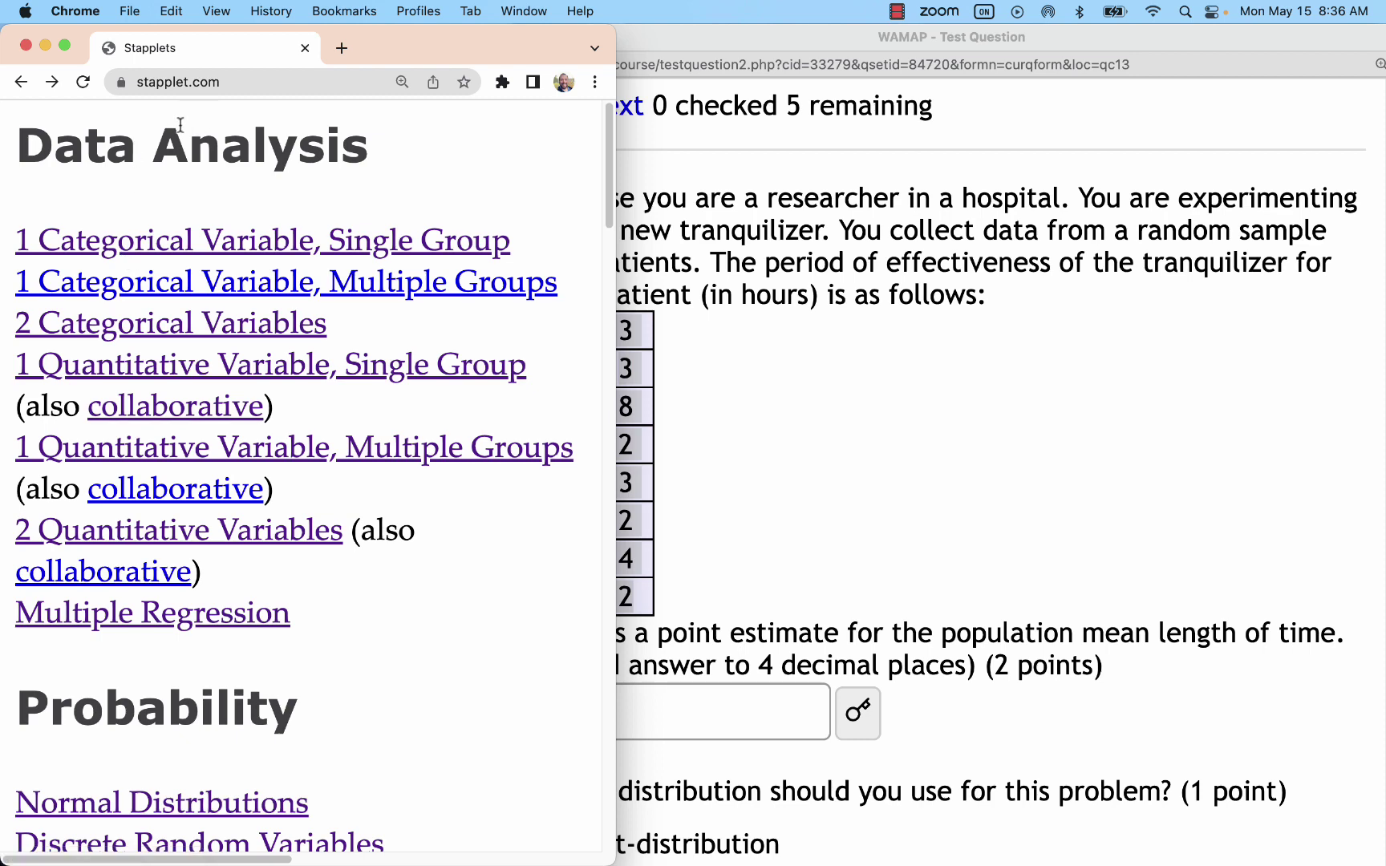
pyautogui.click(147, 368)
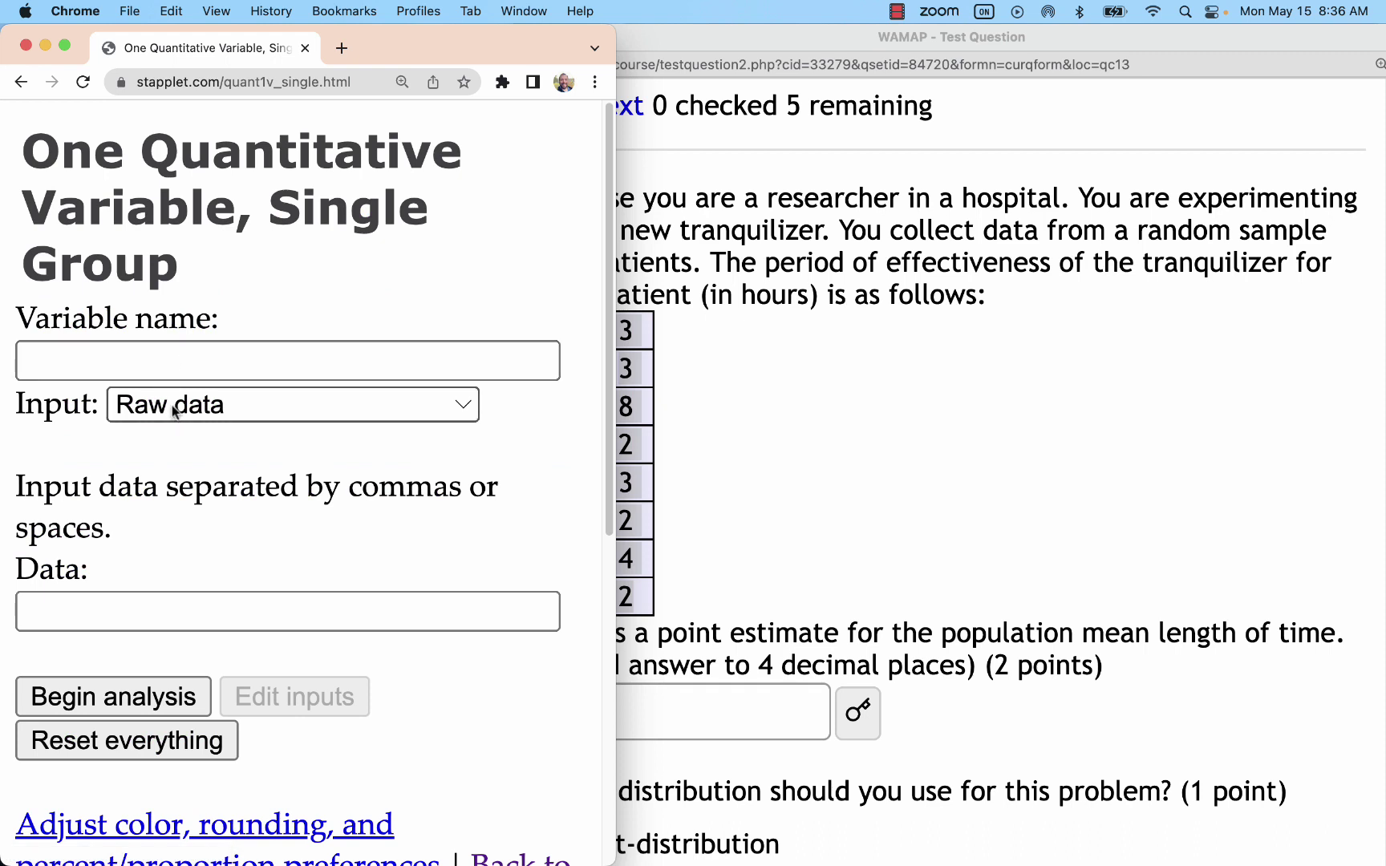
# Check the tranquilizer question for the measured quantity and name the applet's variable hours.
pyautogui.click(906, 446)
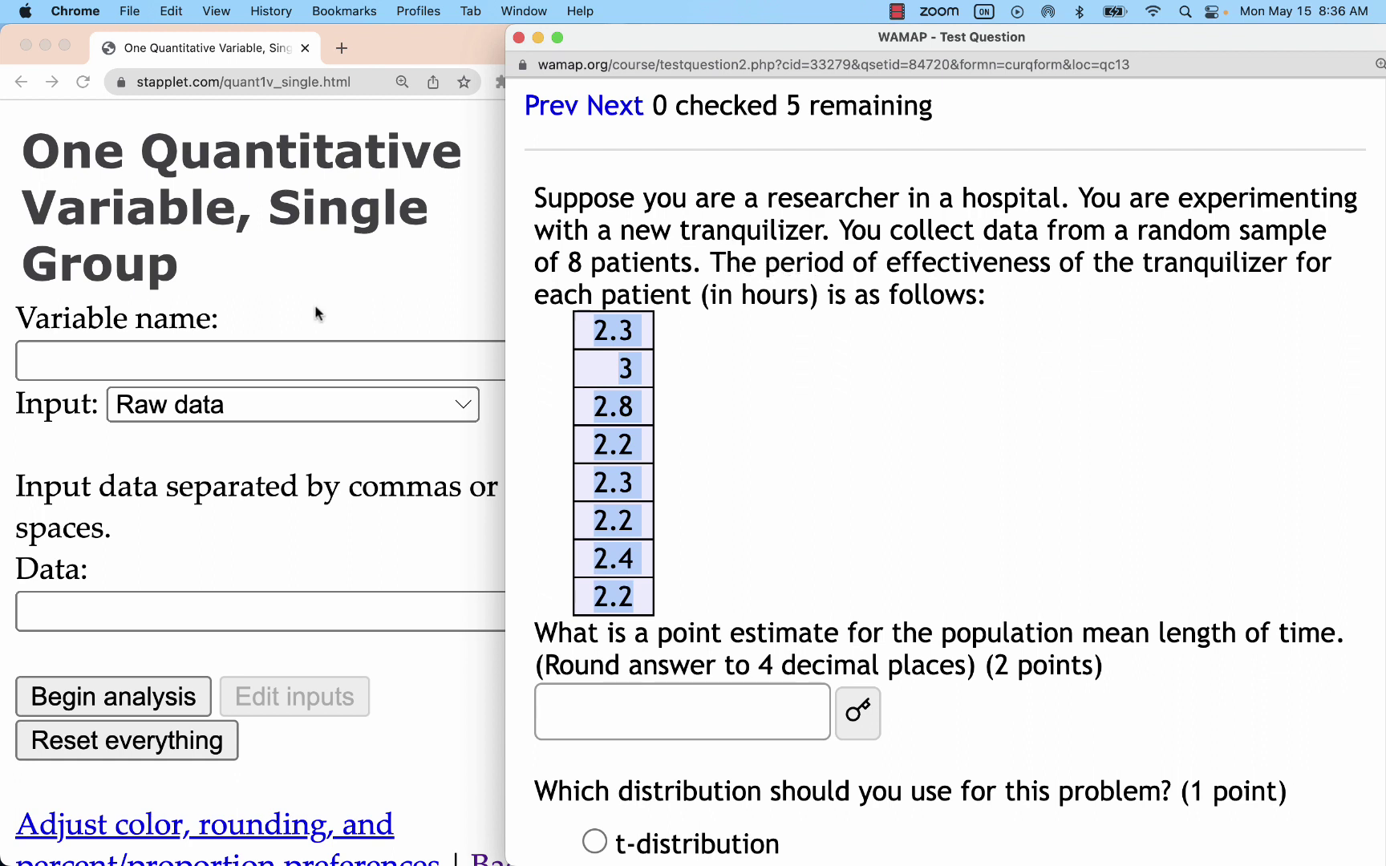
pyautogui.click(265, 360)
pyautogui.click(248, 361)
pyautogui.write('hours')
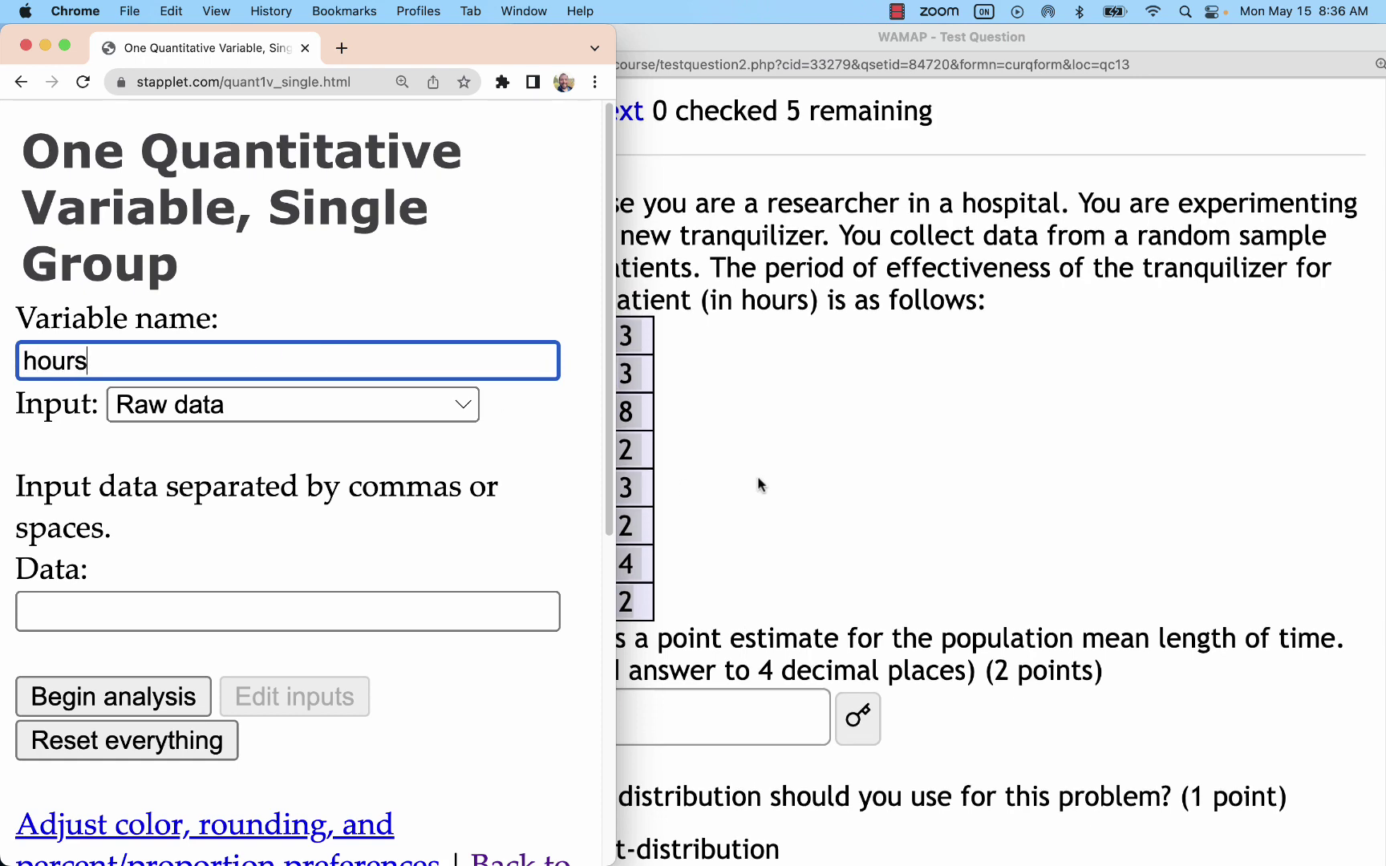
# Copy the eight patient times from the question into the applet as raw data and begin the analysis.
pyautogui.click(624, 367)
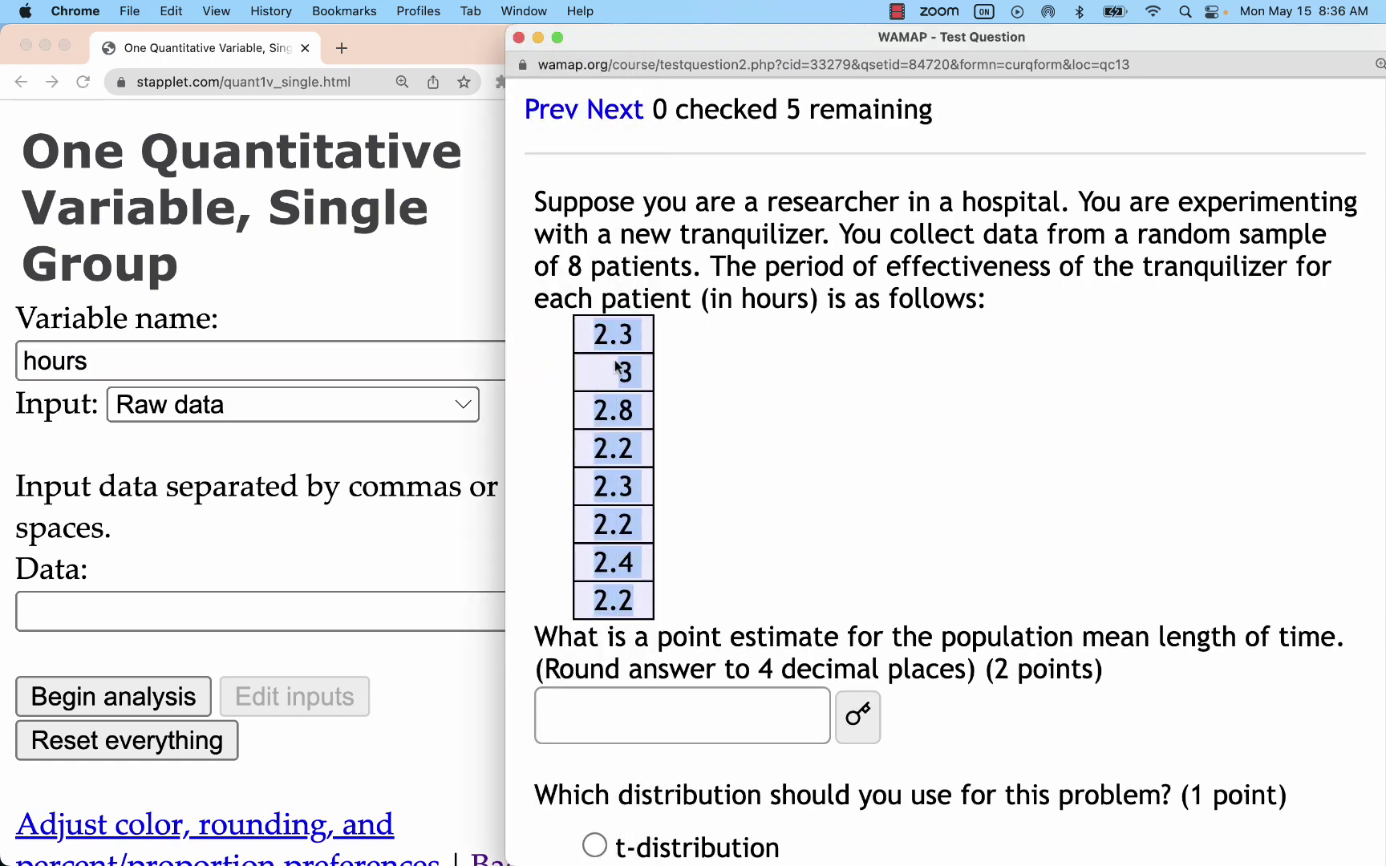
pyautogui.moveTo(596, 351)
pyautogui.mouseDown()
pyautogui.moveTo(561, 637)
pyautogui.moveTo(633, 600)
pyautogui.moveTo(590, 347)
pyautogui.mouseUp()
pyautogui.click(636, 595)
pyautogui.press('super+c')
pyautogui.click(222, 552)
pyautogui.click(174, 609)
pyautogui.press('super+v')
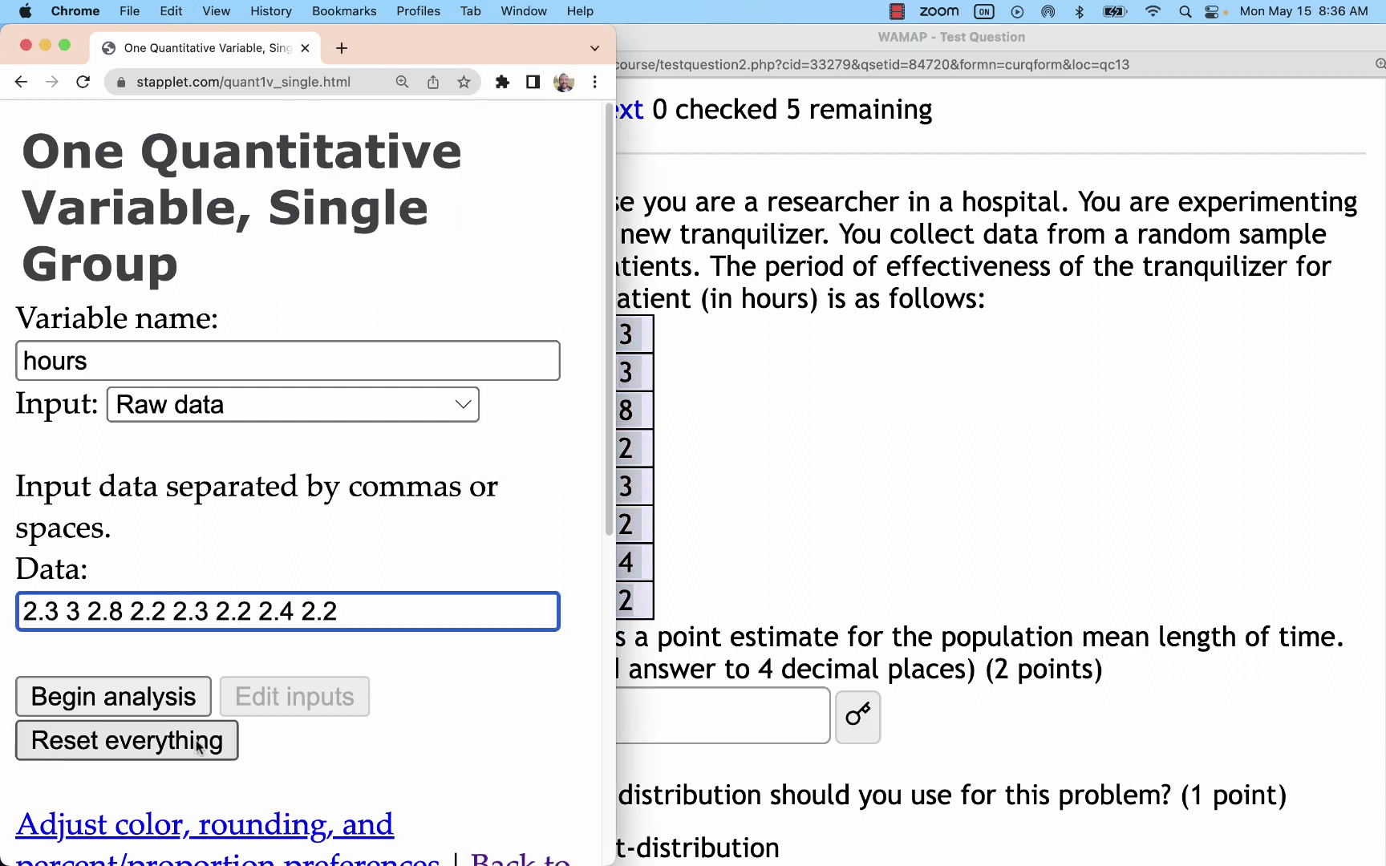
pyautogui.click(120, 696)
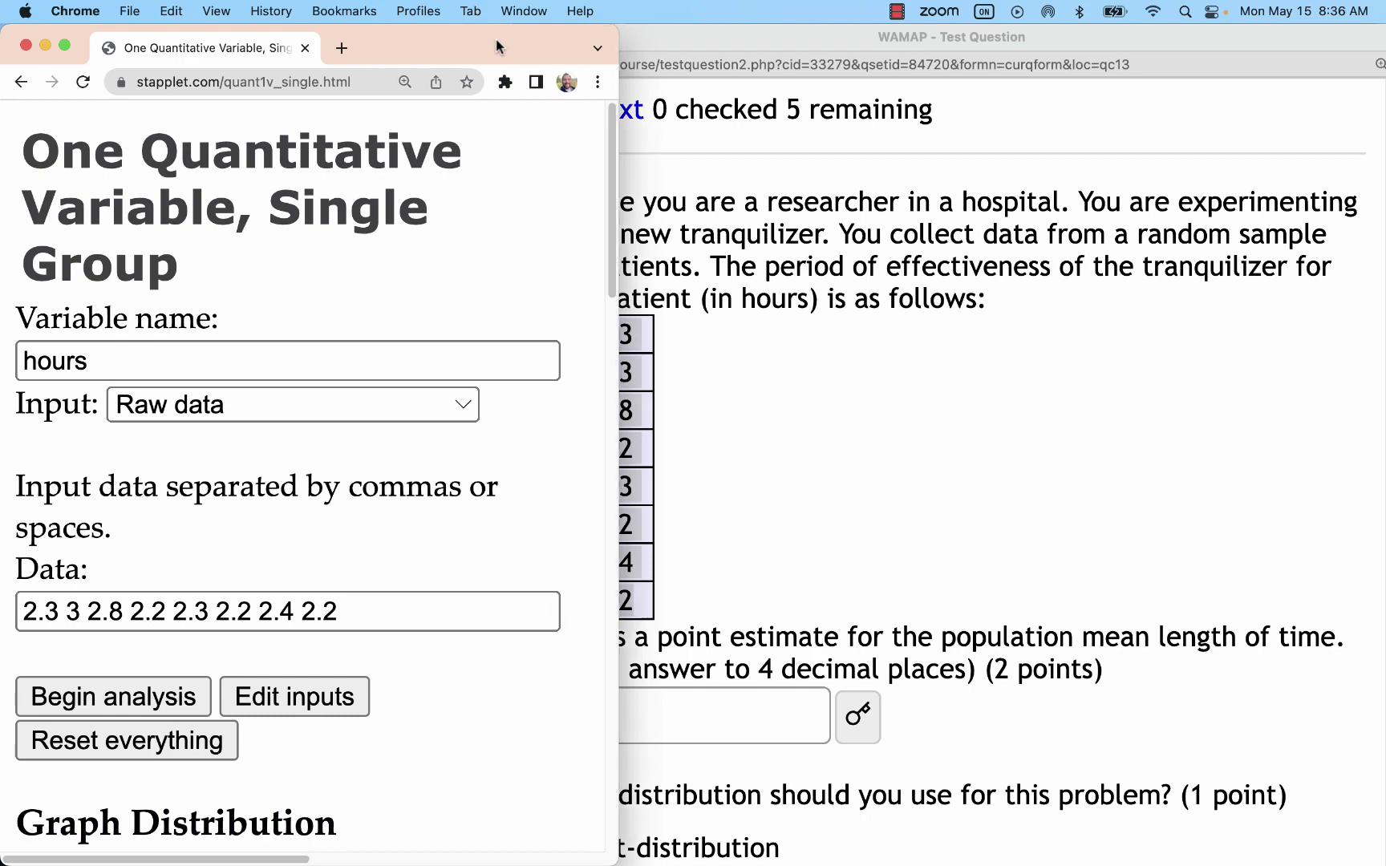
# Enlarge the applet window and examine the sample mean in the summary statistics.
pyautogui.doubleClick(496, 39)
pyautogui.scroll(-5, 698, 401)
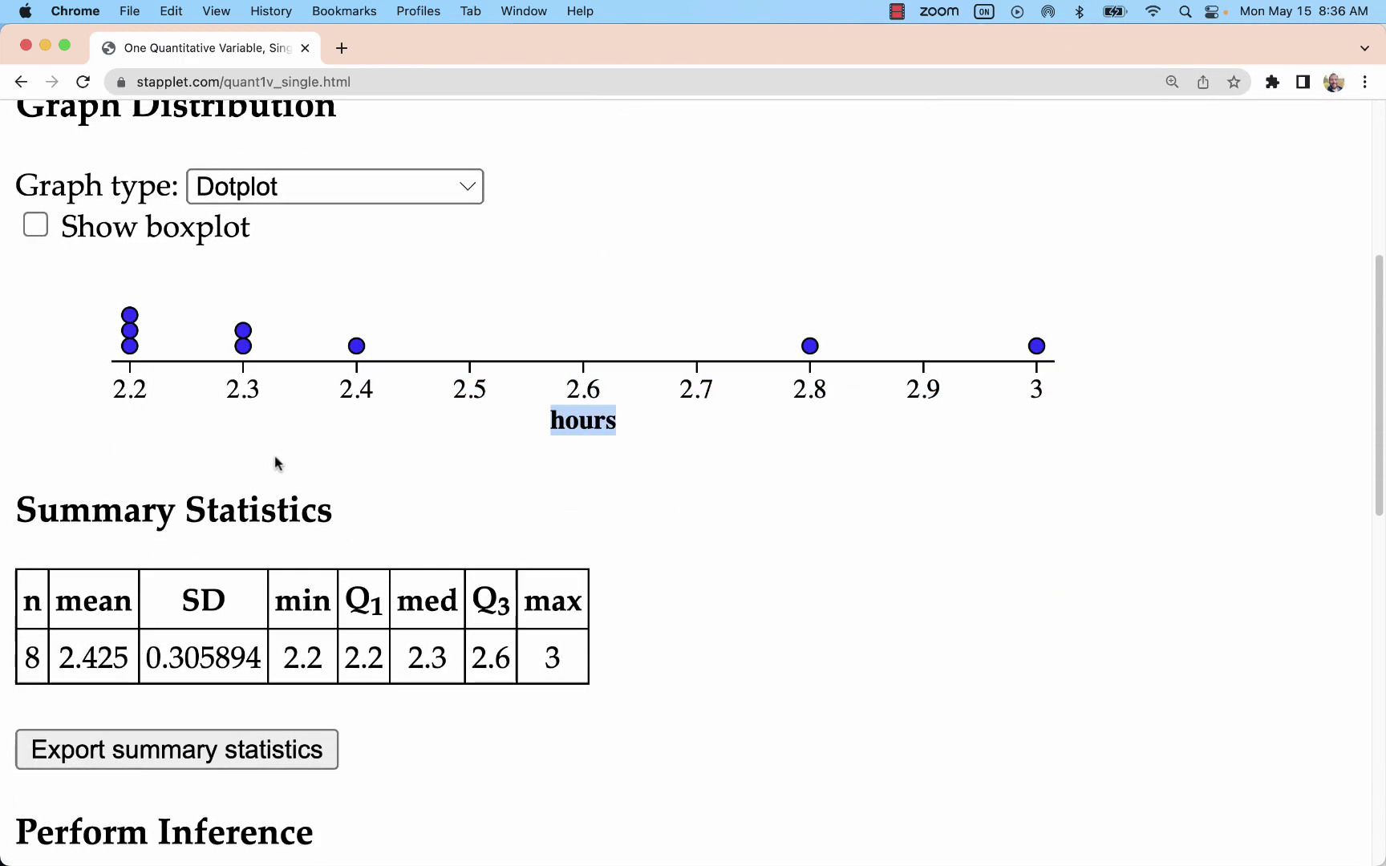
pyautogui.scroll(-3, 275, 463)
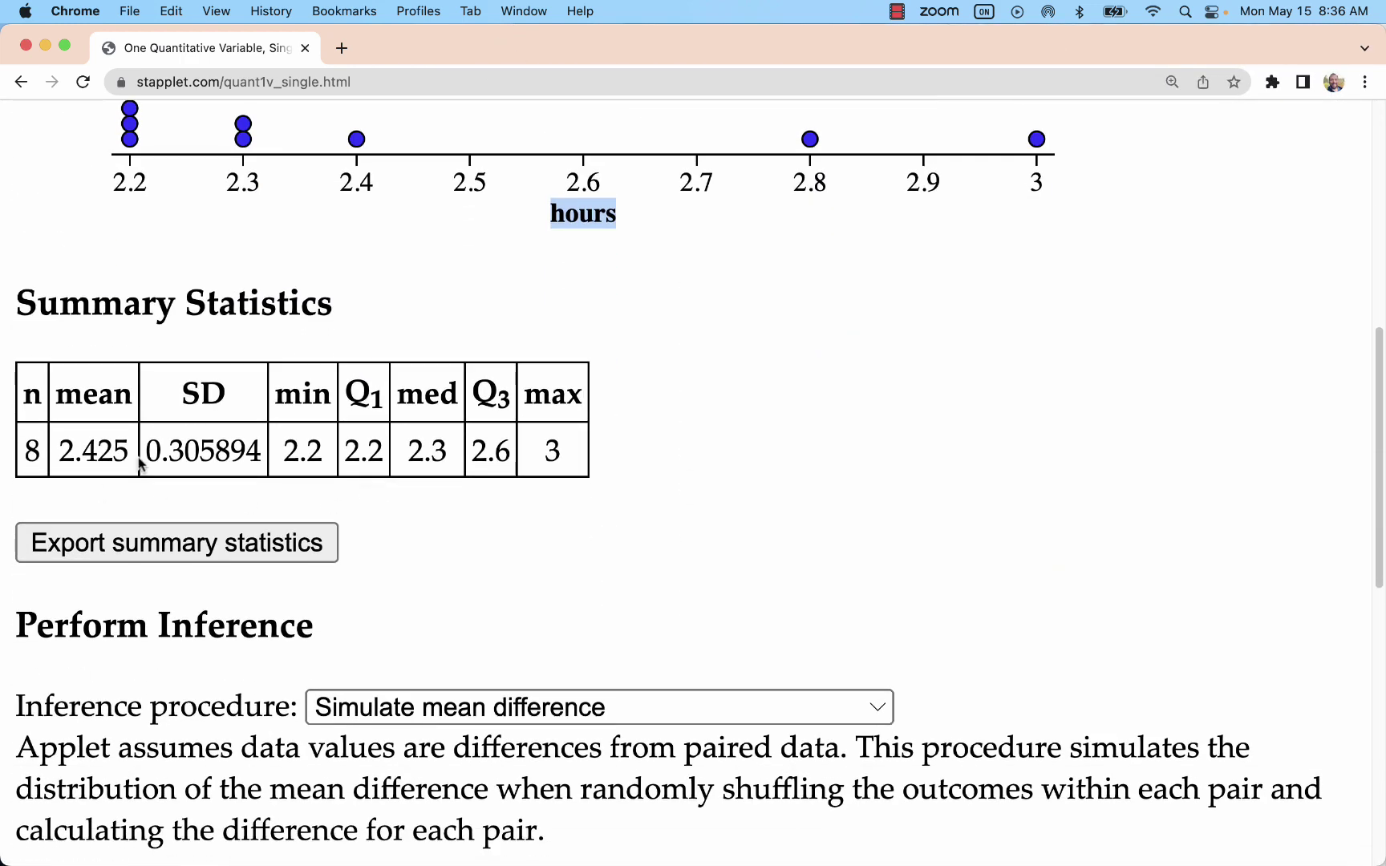
pyautogui.moveTo(133, 458); pyautogui.dragTo(60, 452)
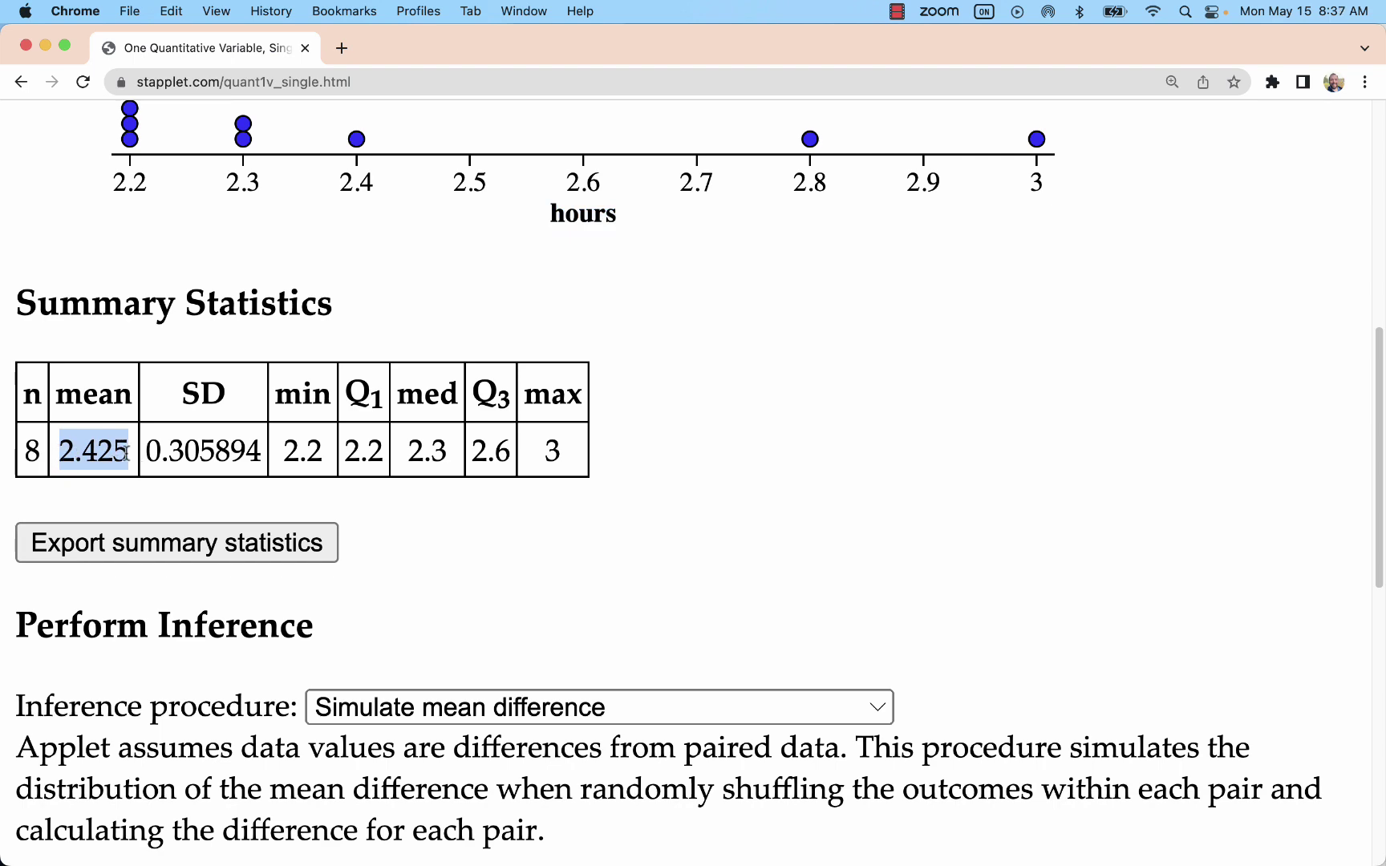
# Choose 1-sample t interval for µ as the inference procedure for the hours data.
pyautogui.scroll(-3, 126, 453)
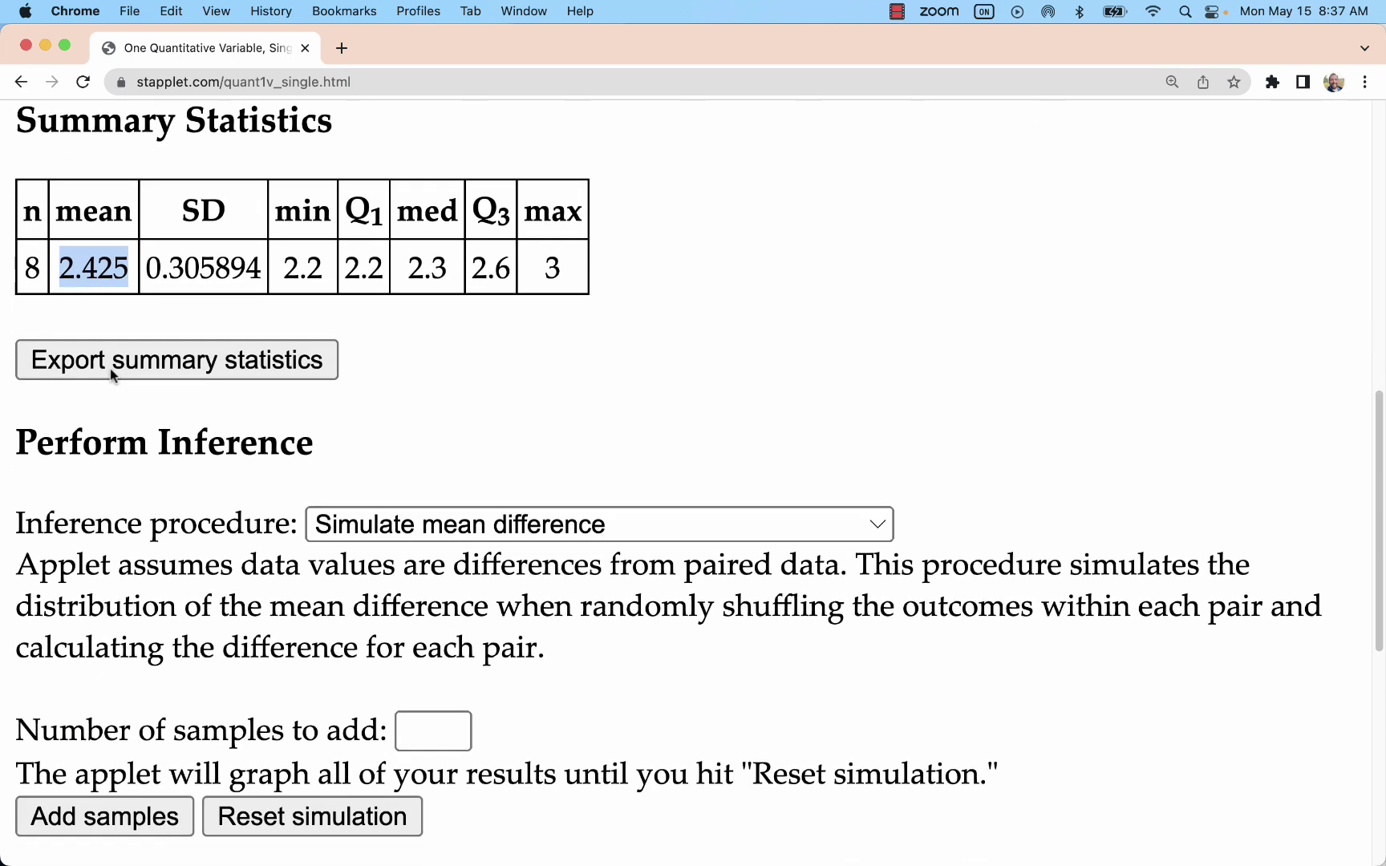
pyautogui.scroll(-1, 114, 361)
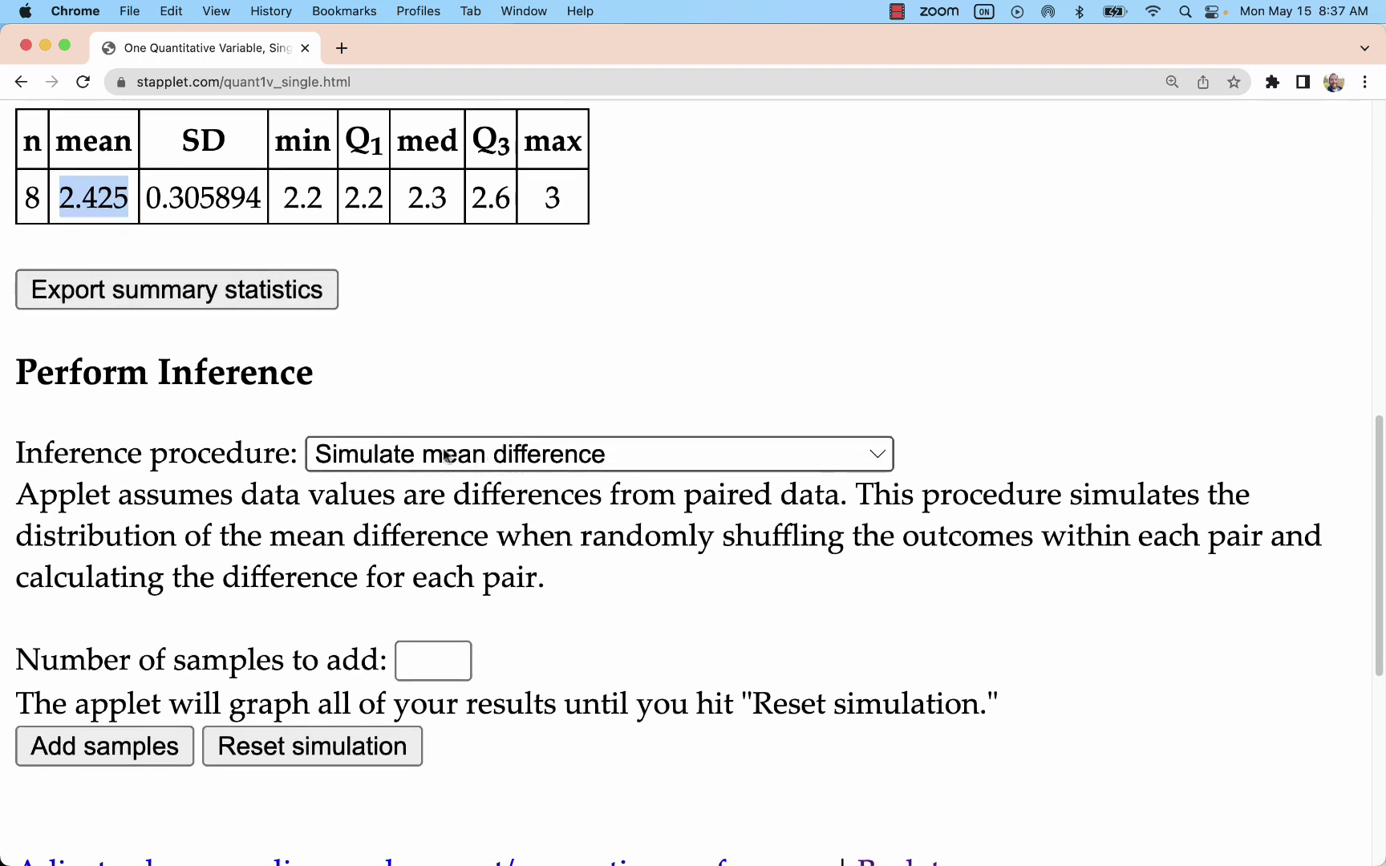
pyautogui.doubleClick(235, 373)
pyautogui.click(482, 456)
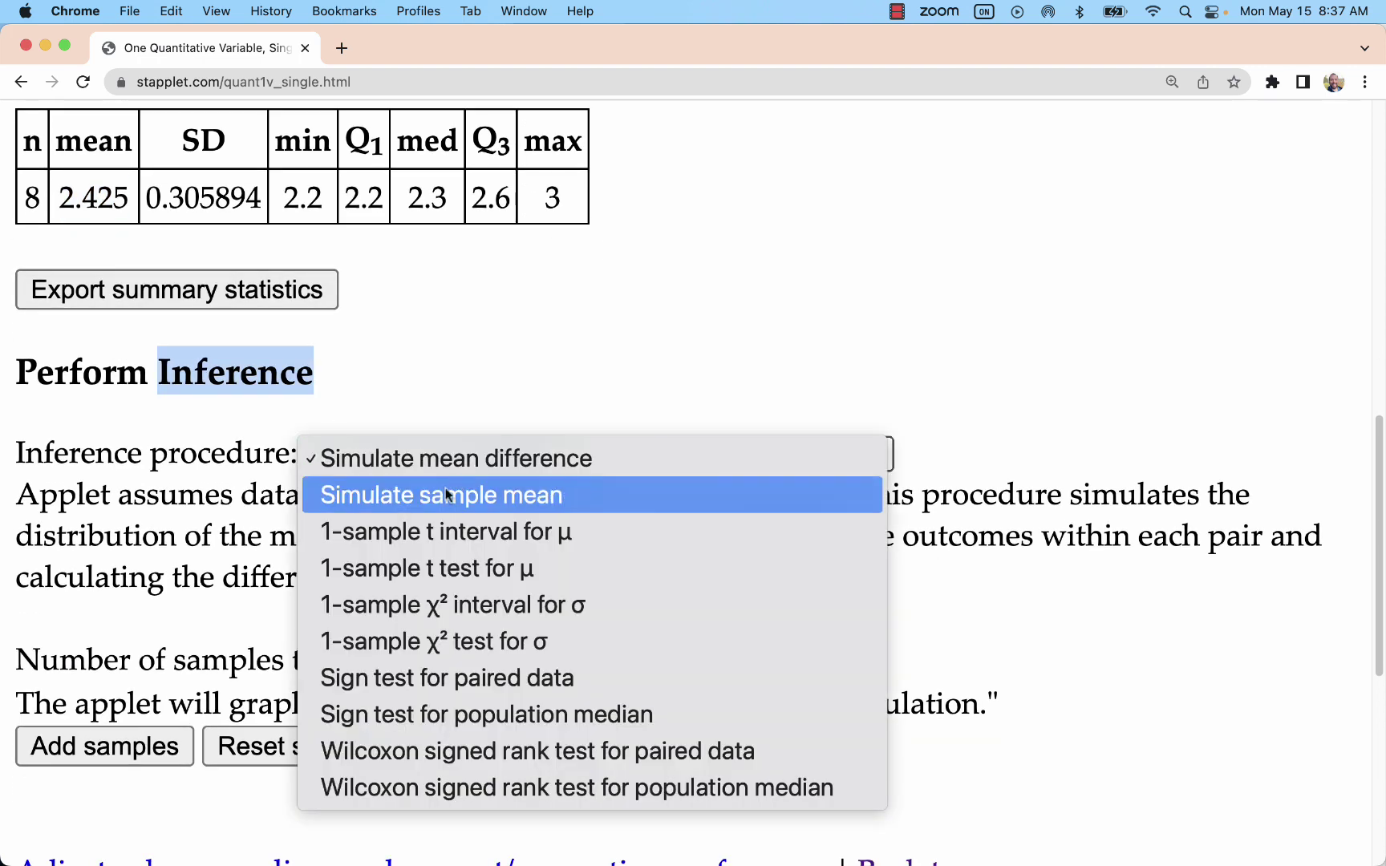
pyautogui.click(385, 535)
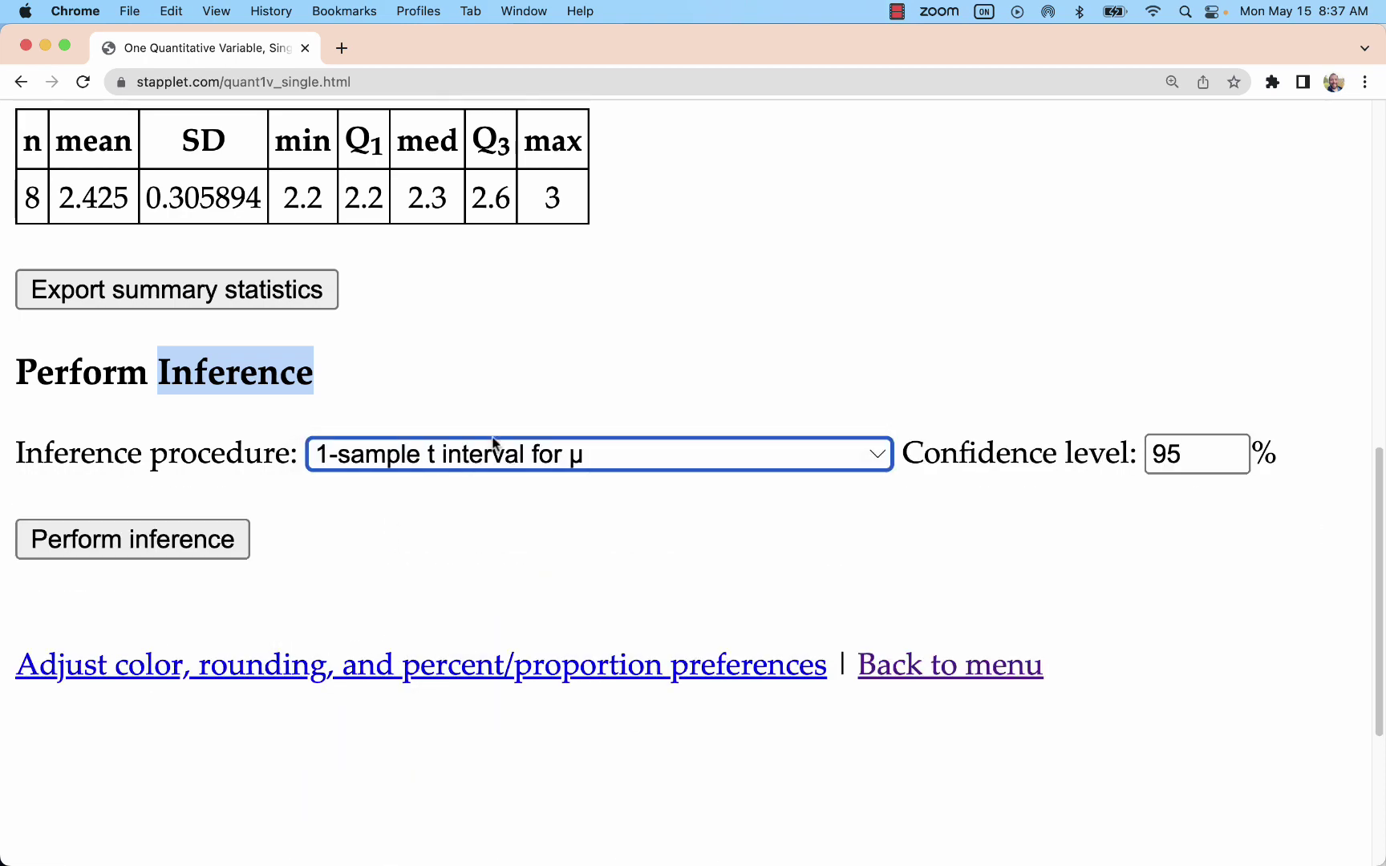
# Look through all parts of the tranquilizer question, noting the confidence level required for the interval.
pyautogui.hotkey('ctrl', 'Up')
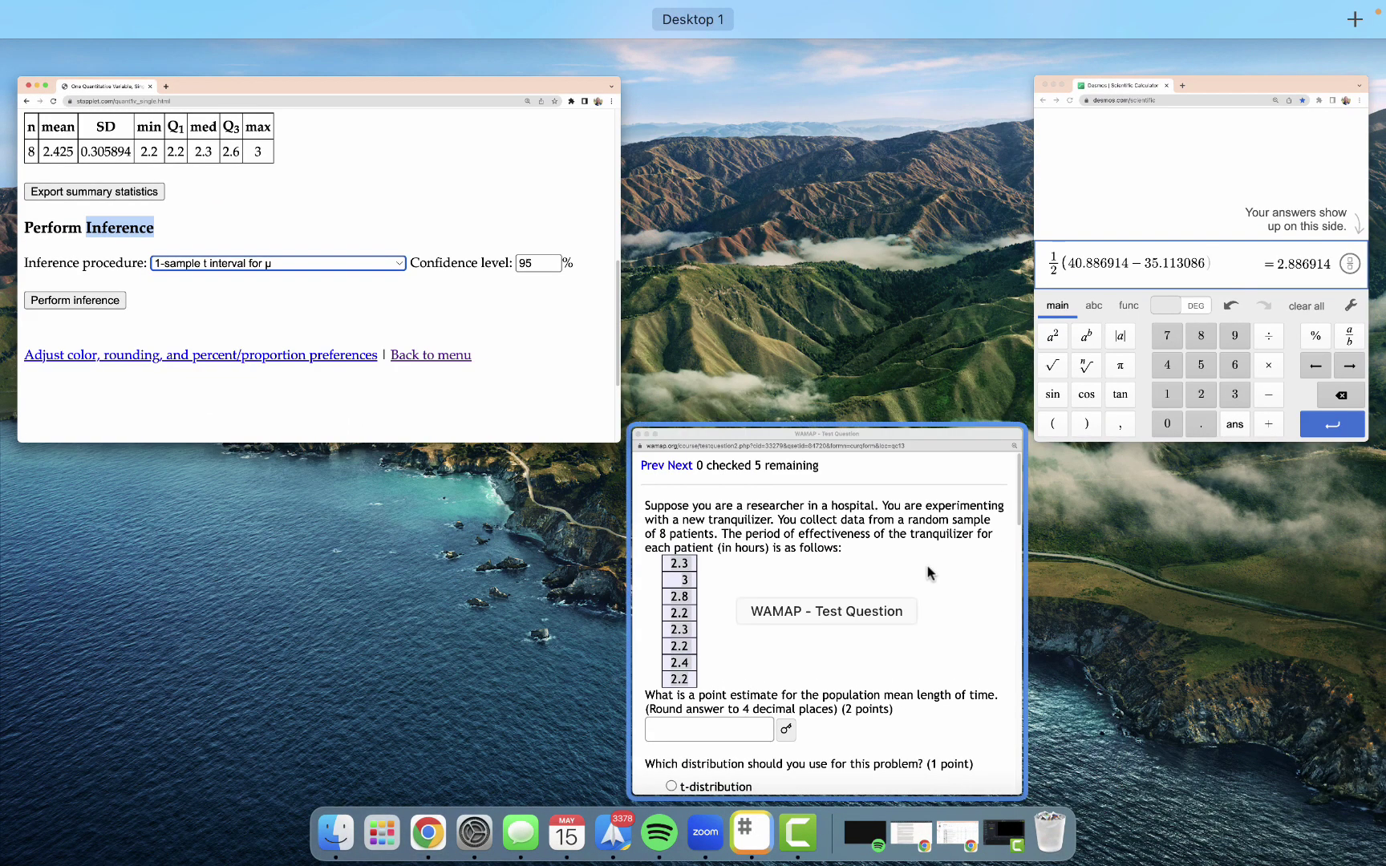
pyautogui.click(935, 590)
pyautogui.scroll(-1, 934, 589)
pyautogui.scroll(1, 935, 590)
pyautogui.scroll(-10, 934, 590)
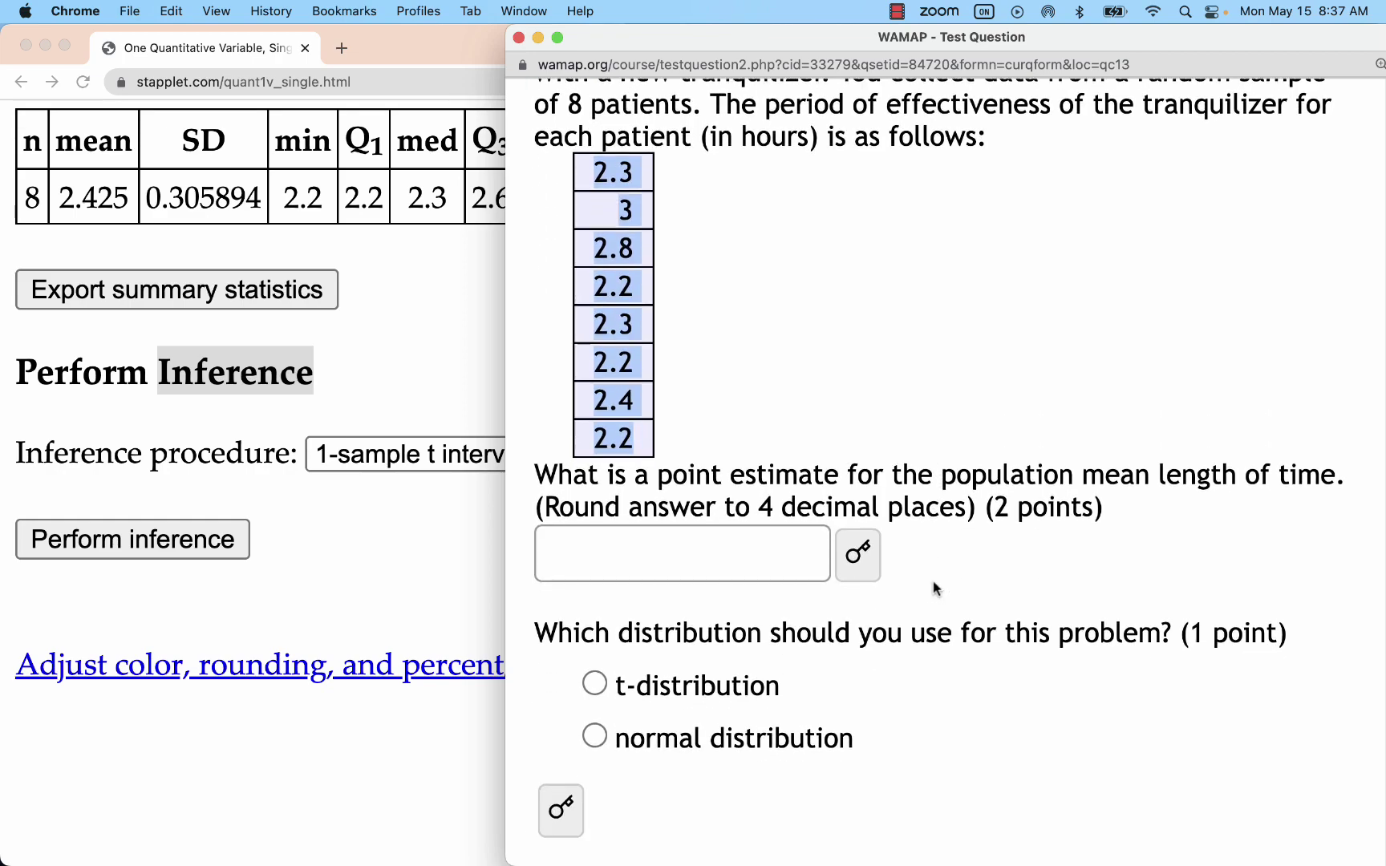
pyautogui.scroll(-5, 690, 593)
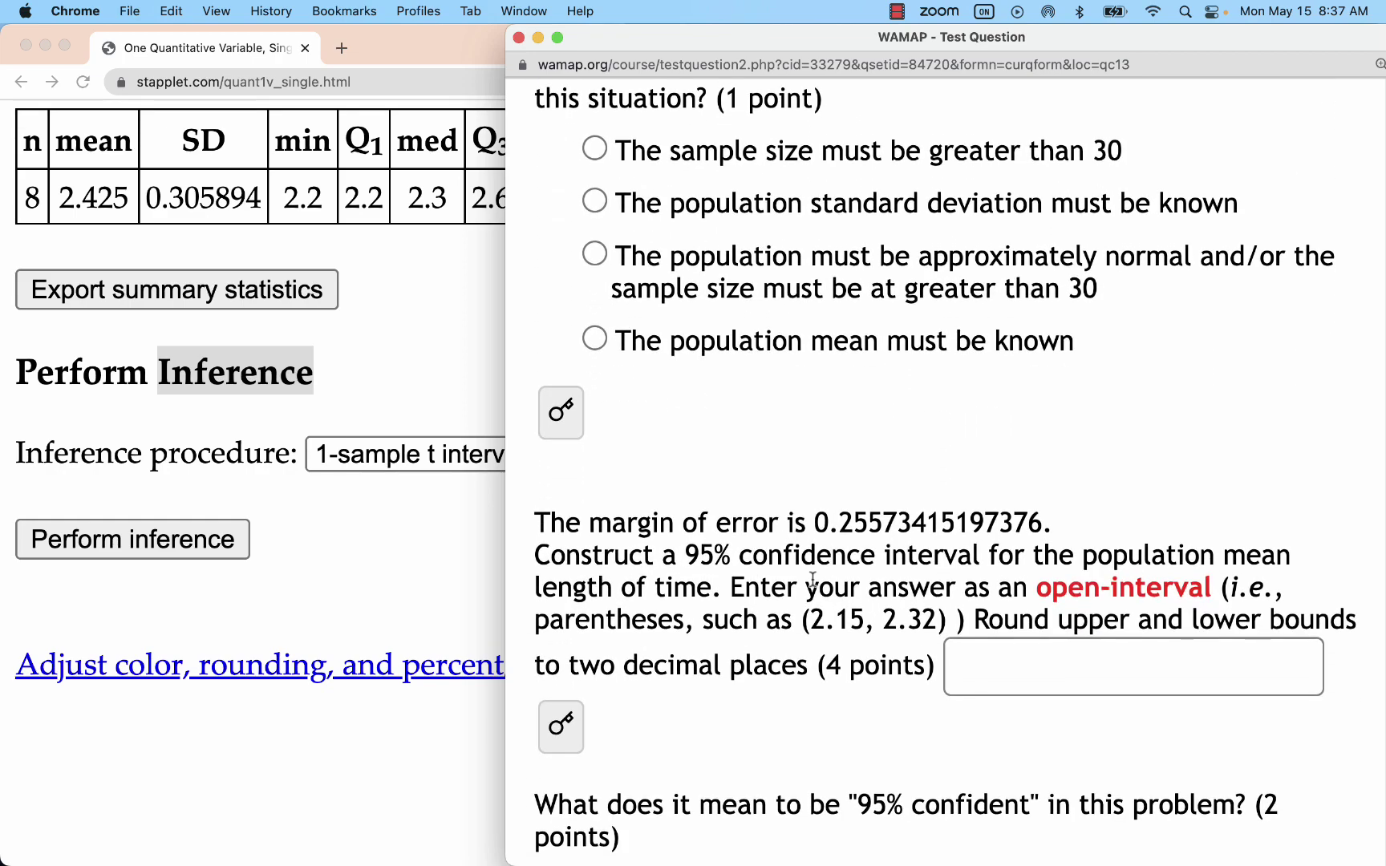
pyautogui.doubleClick(690, 443)
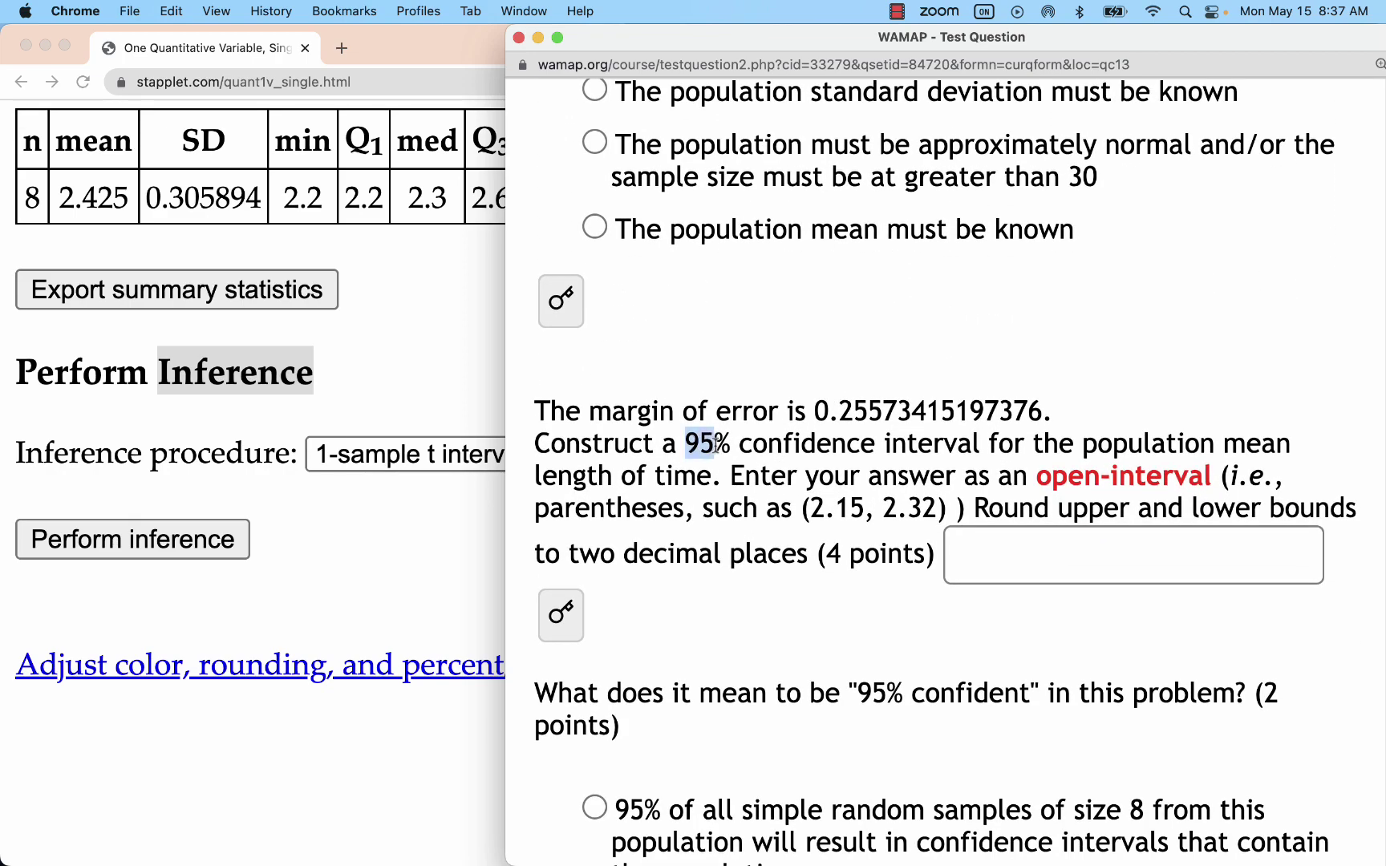
pyautogui.scroll(-12, 800, 517)
pyautogui.scroll(-15, 801, 520)
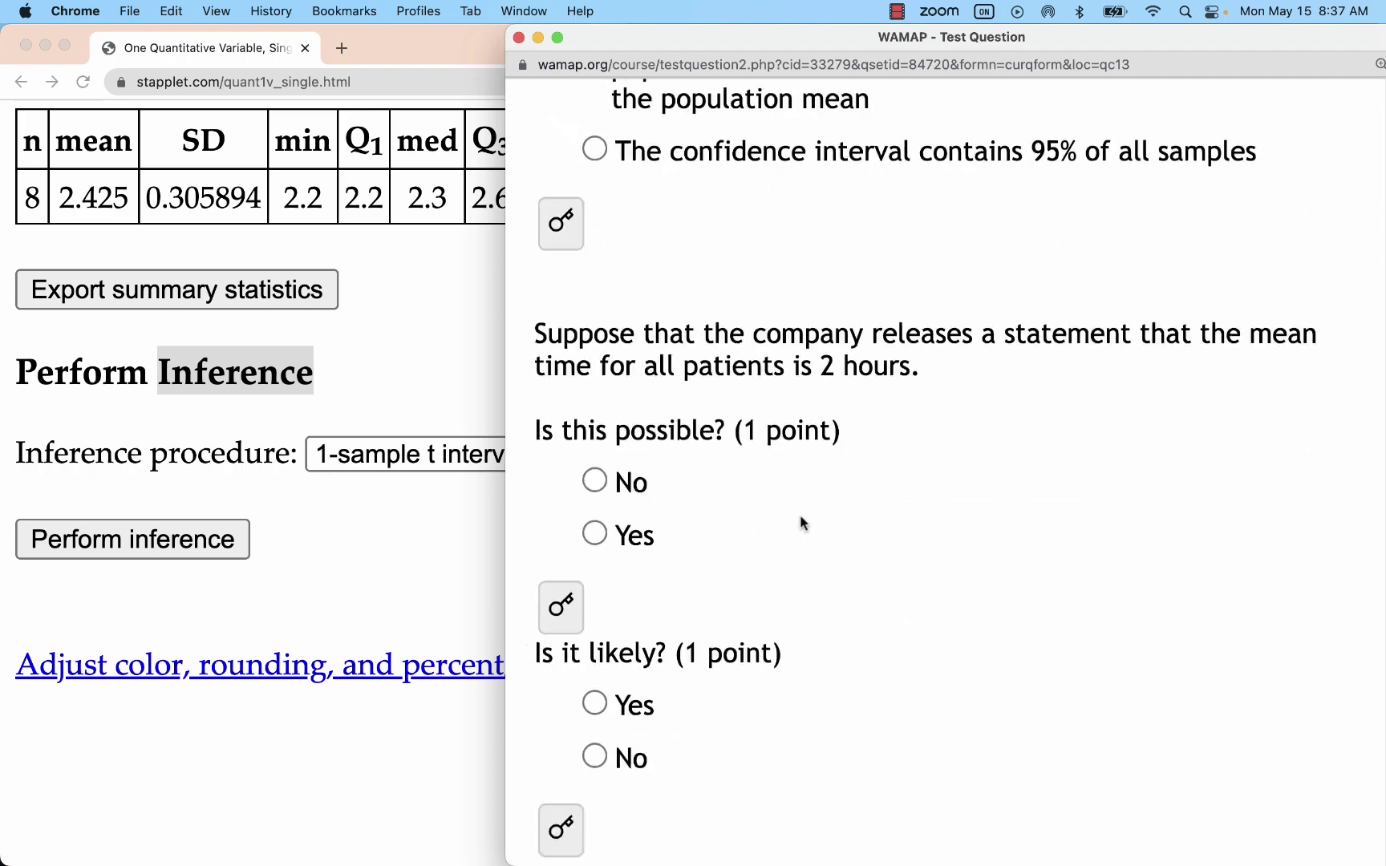
pyautogui.scroll(12, 803, 523)
pyautogui.scroll(15, 802, 526)
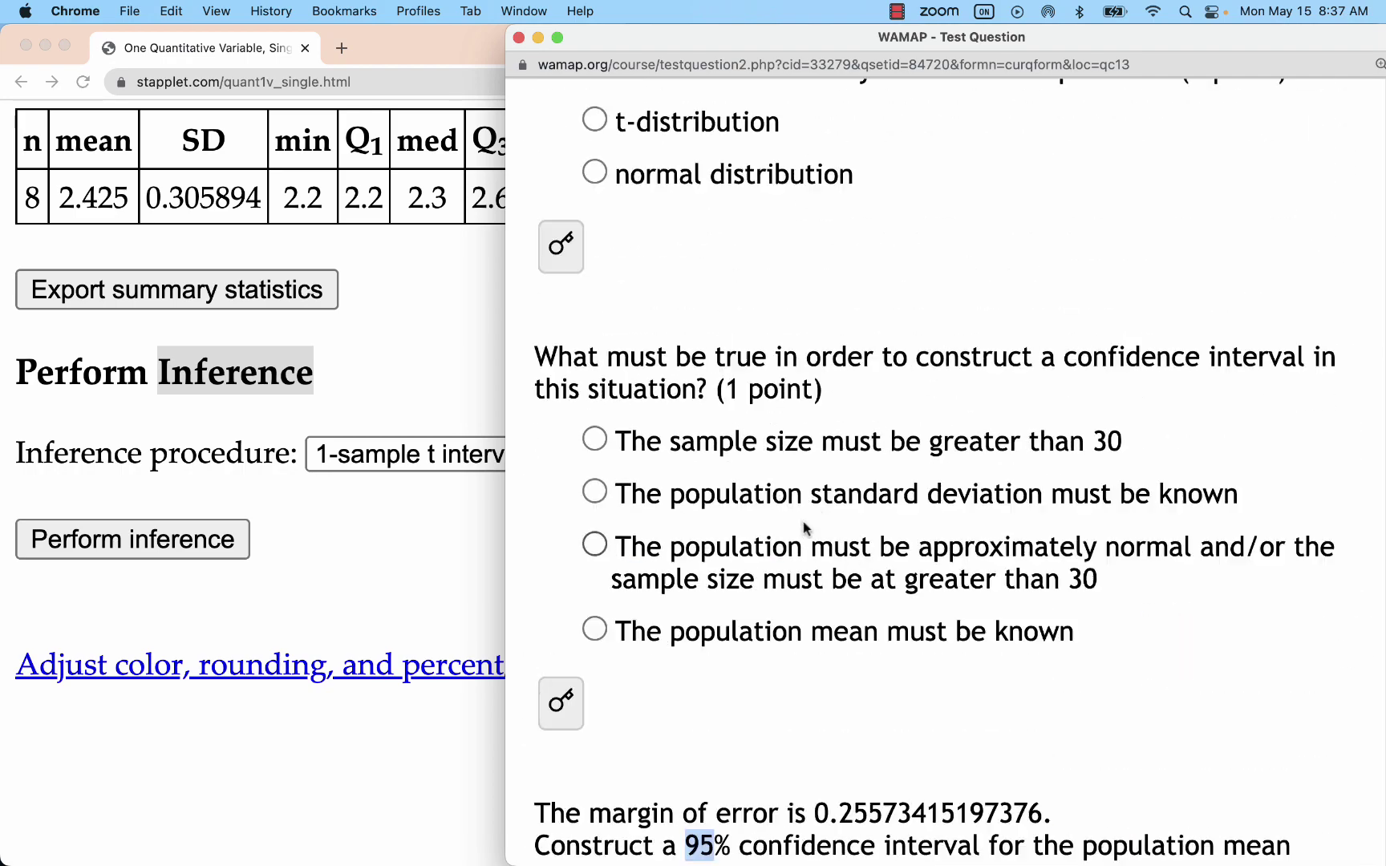
# Perform the 1-sample t interval inference on the hours data at the 95% confidence level.
pyautogui.press('super+grave')
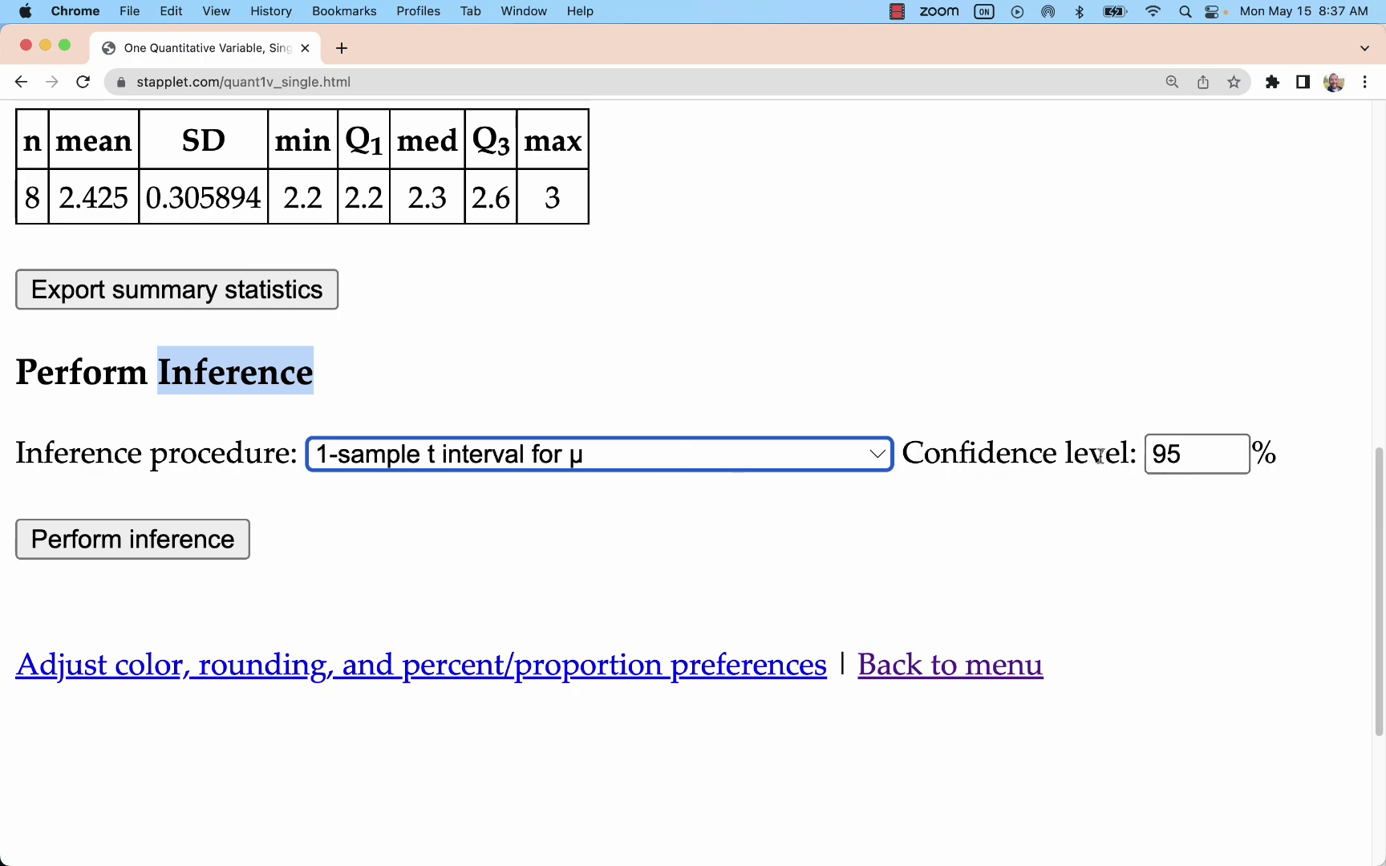
pyautogui.click(141, 539)
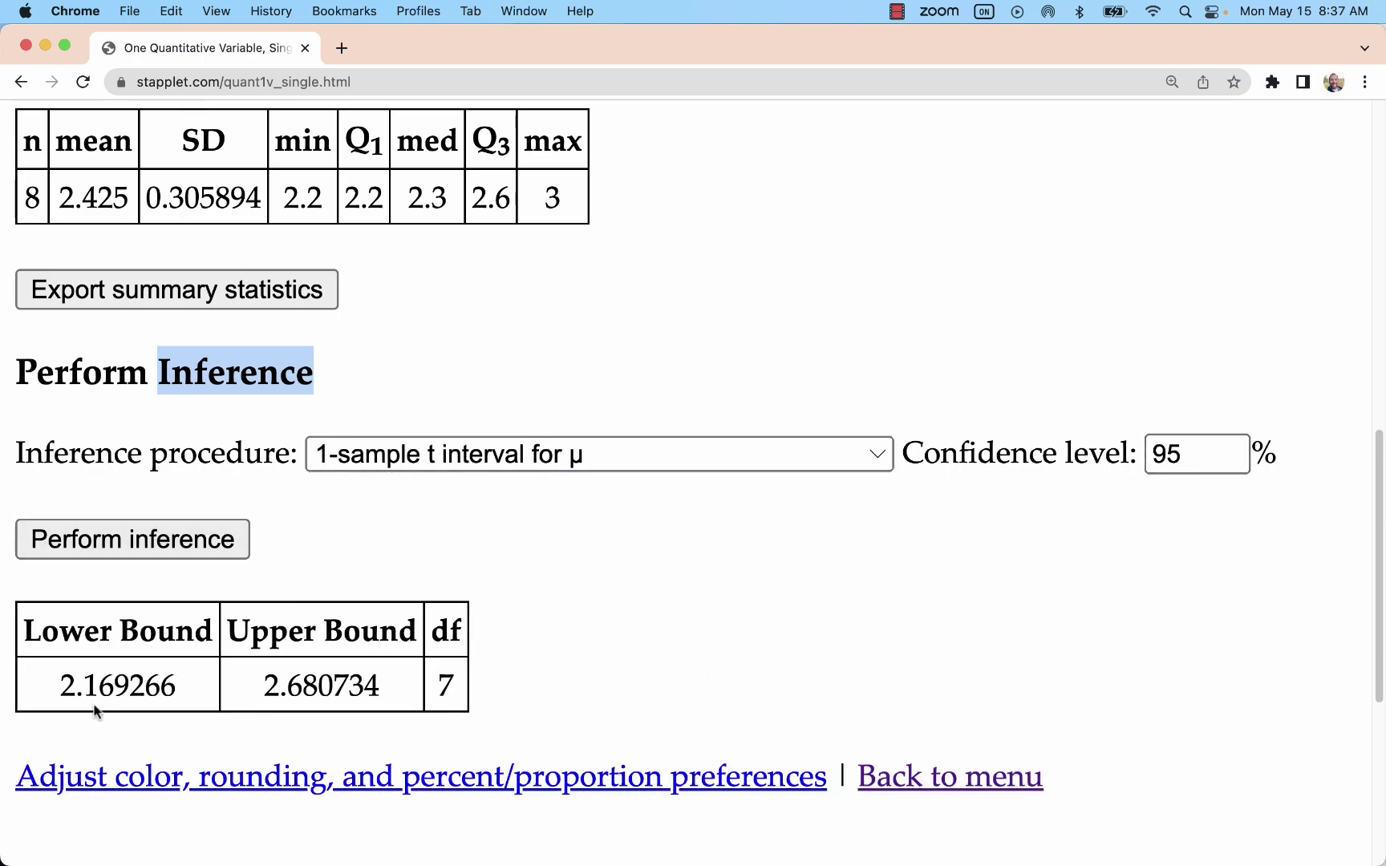
# Switch to the WAMAP test question and narrow its window so the applet results show beside it.
pyautogui.hotkey('ctrl', 'Up')
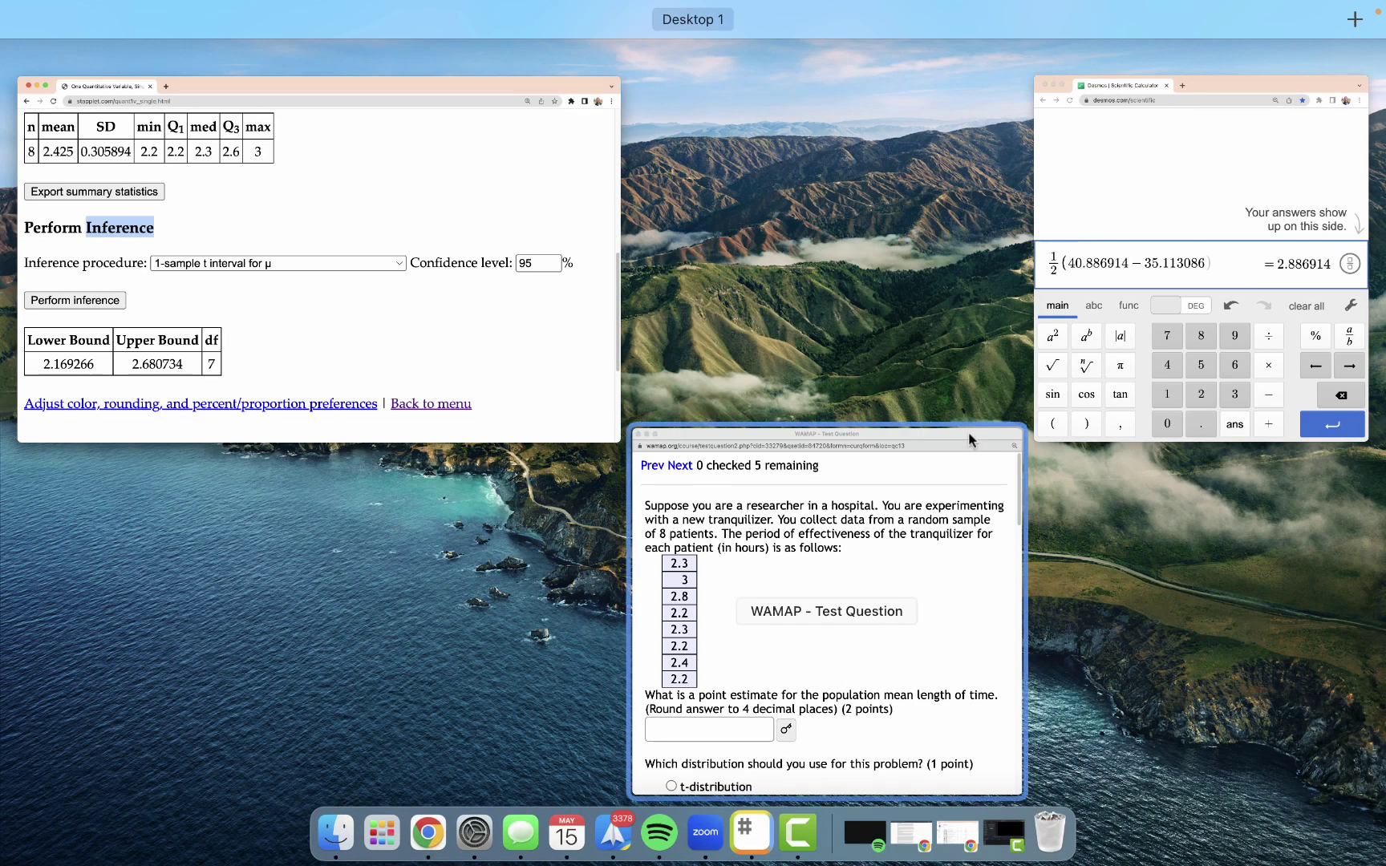
pyautogui.click(854, 513)
pyautogui.doubleClick(1102, 41)
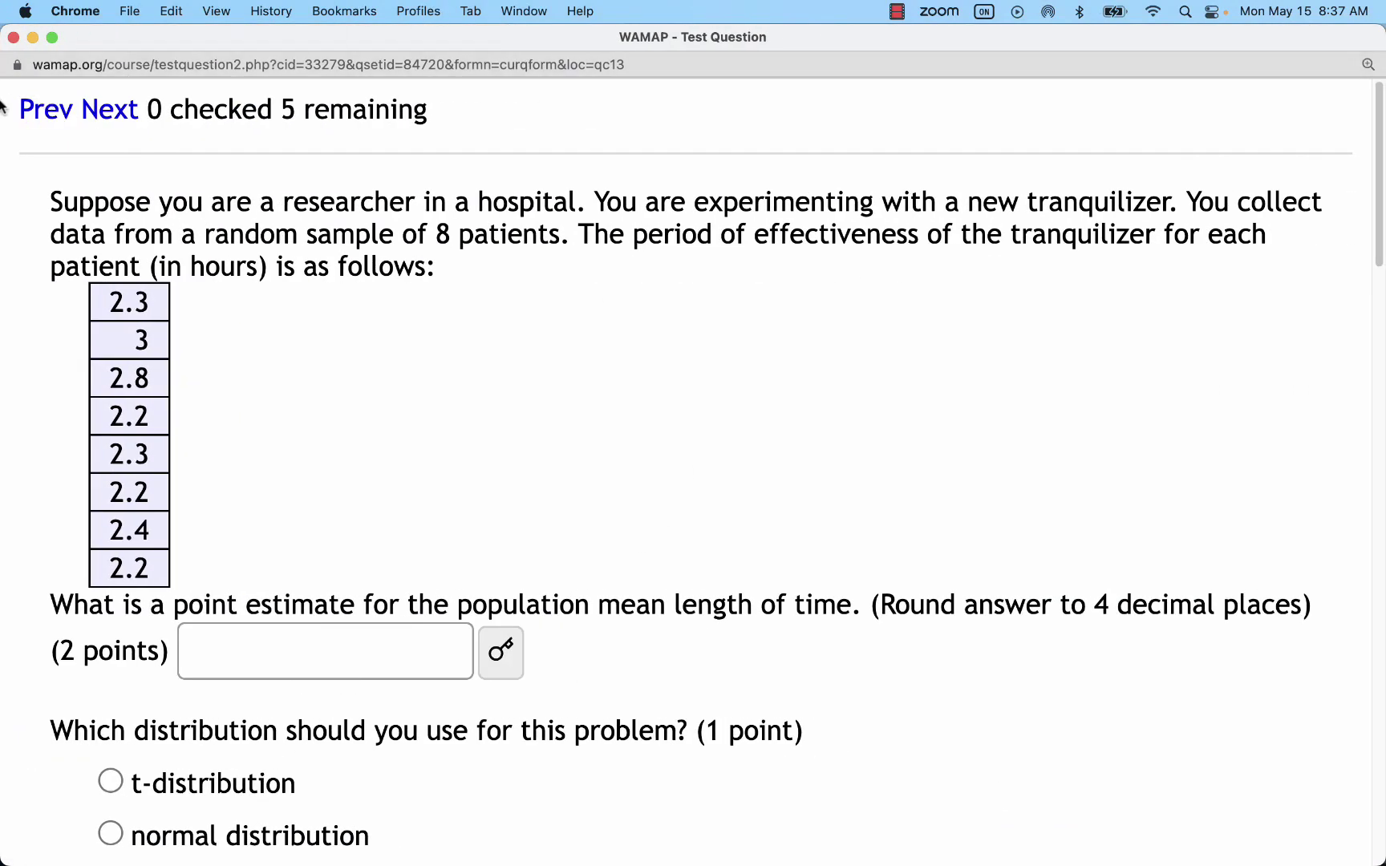
pyautogui.moveTo(6, 101); pyautogui.dragTo(567, 101)
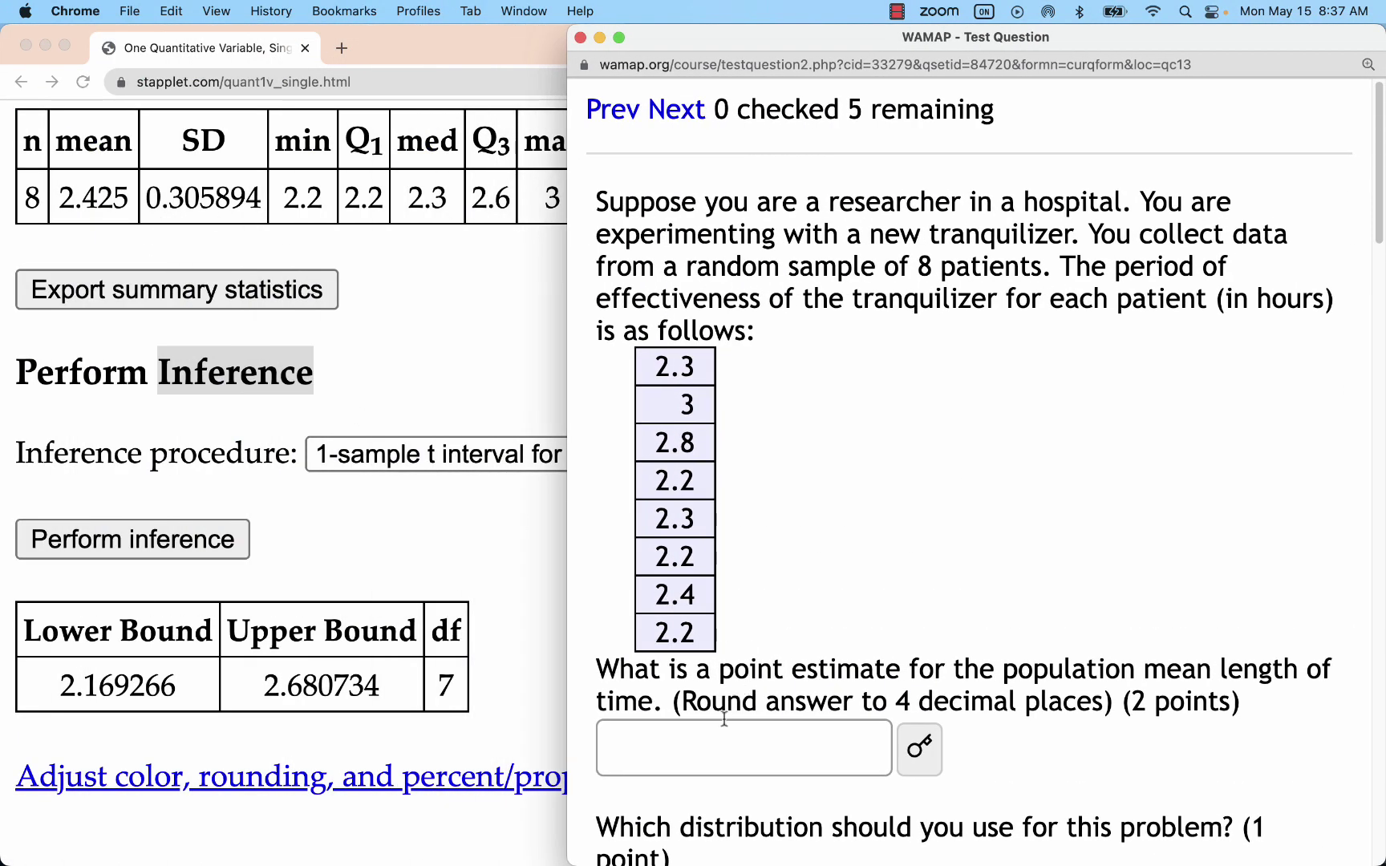
# Enter 2.425 as the point estimate for the population mean length of time.
pyautogui.click(700, 759)
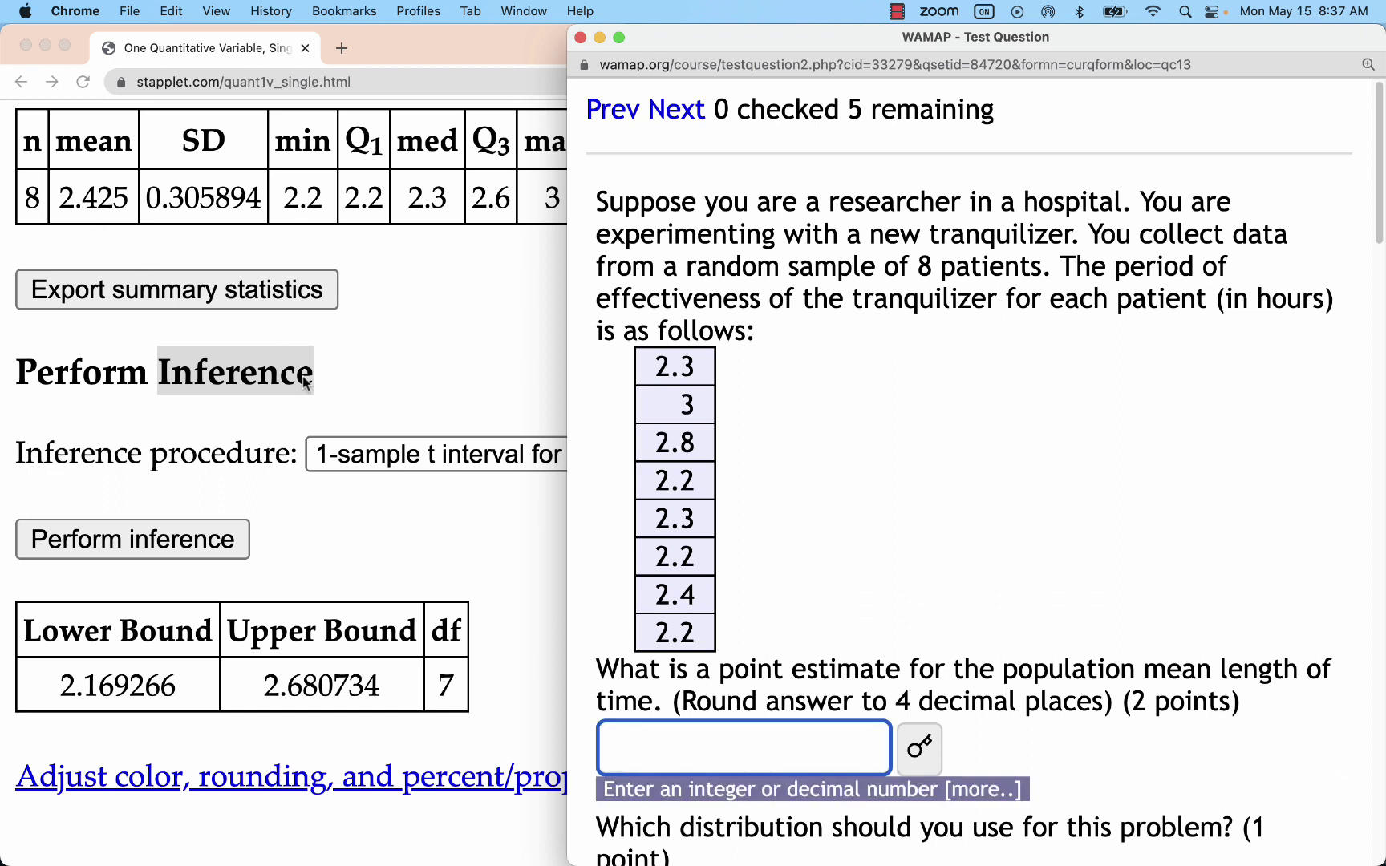
pyautogui.write('2.425')
pyautogui.scroll(-3, 884, 525)
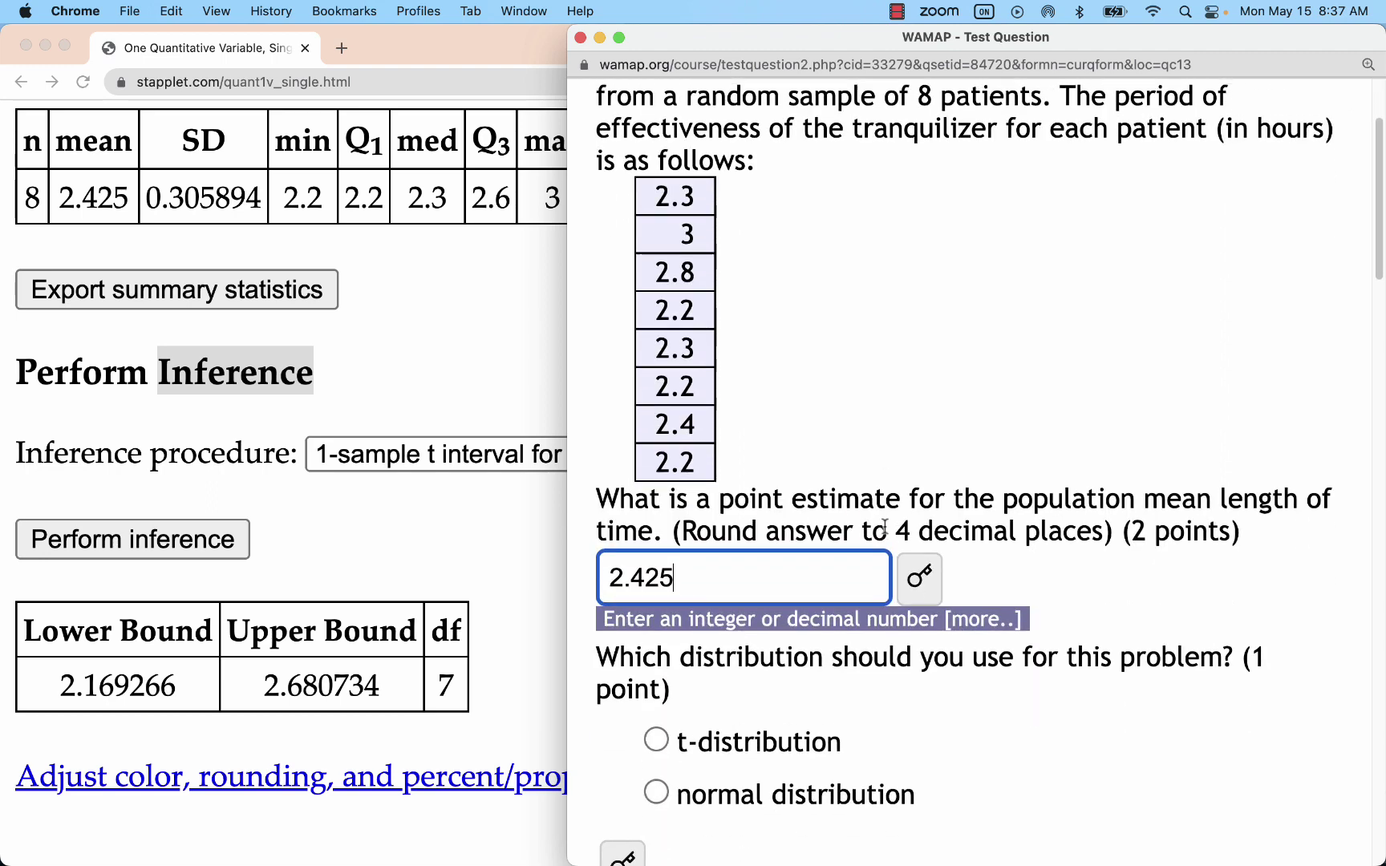
pyautogui.scroll(-3, 884, 525)
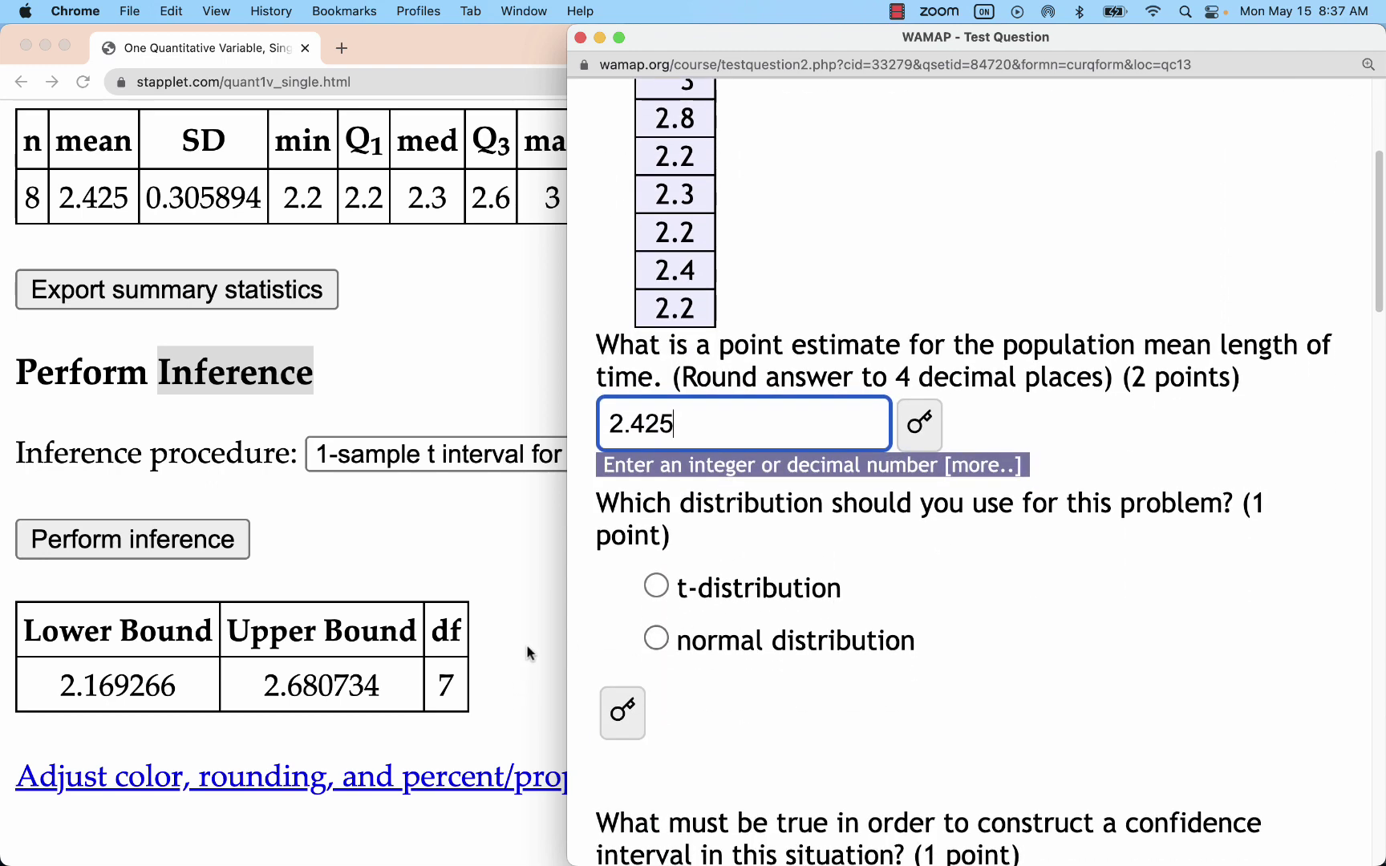
# In the Stapplet applet, examine the Rounding of Numbers preferences and recheck the sample mean in the summary statistics.
pyautogui.click(529, 653)
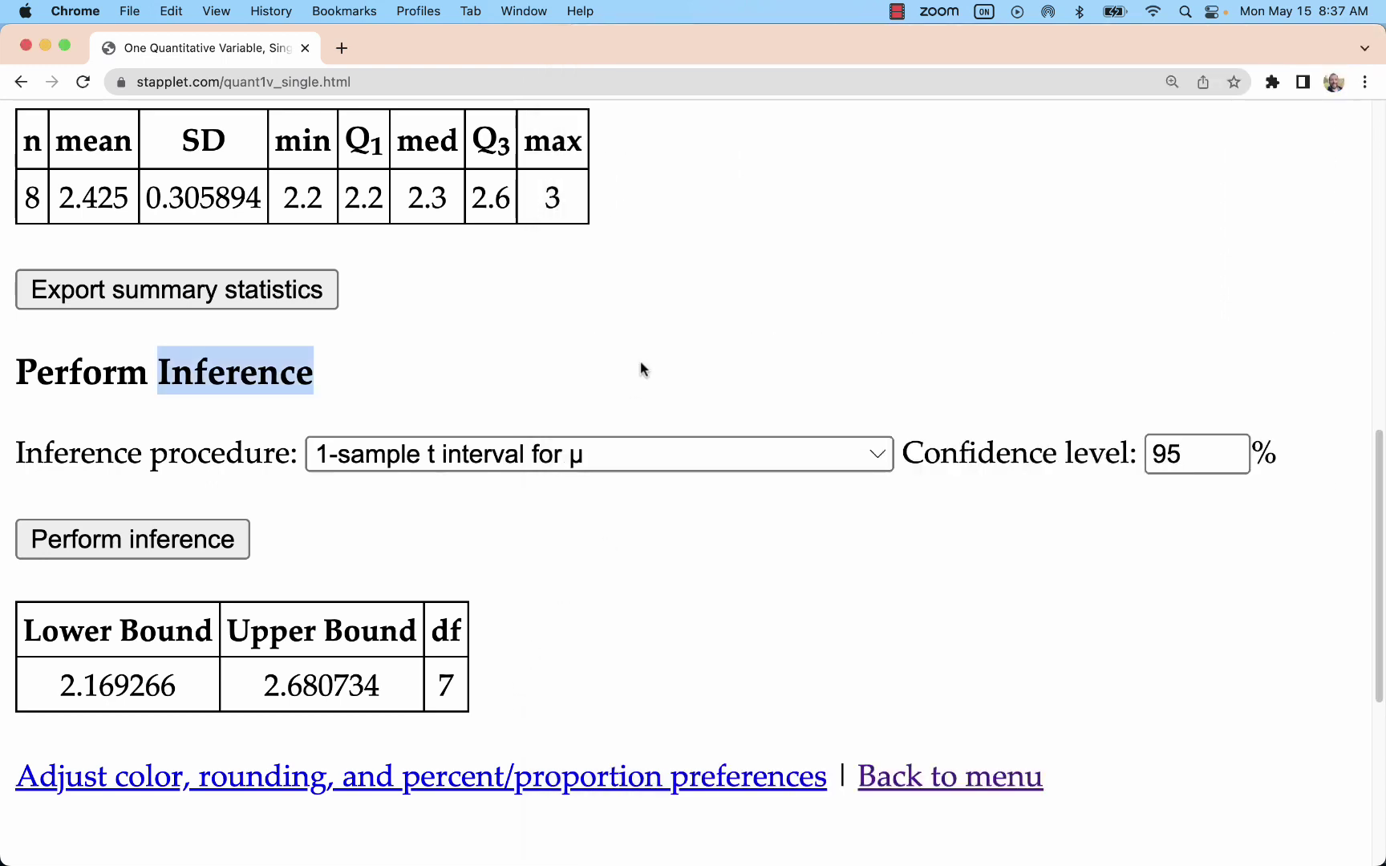
pyautogui.click(215, 787)
pyautogui.scroll(-5, 418, 543)
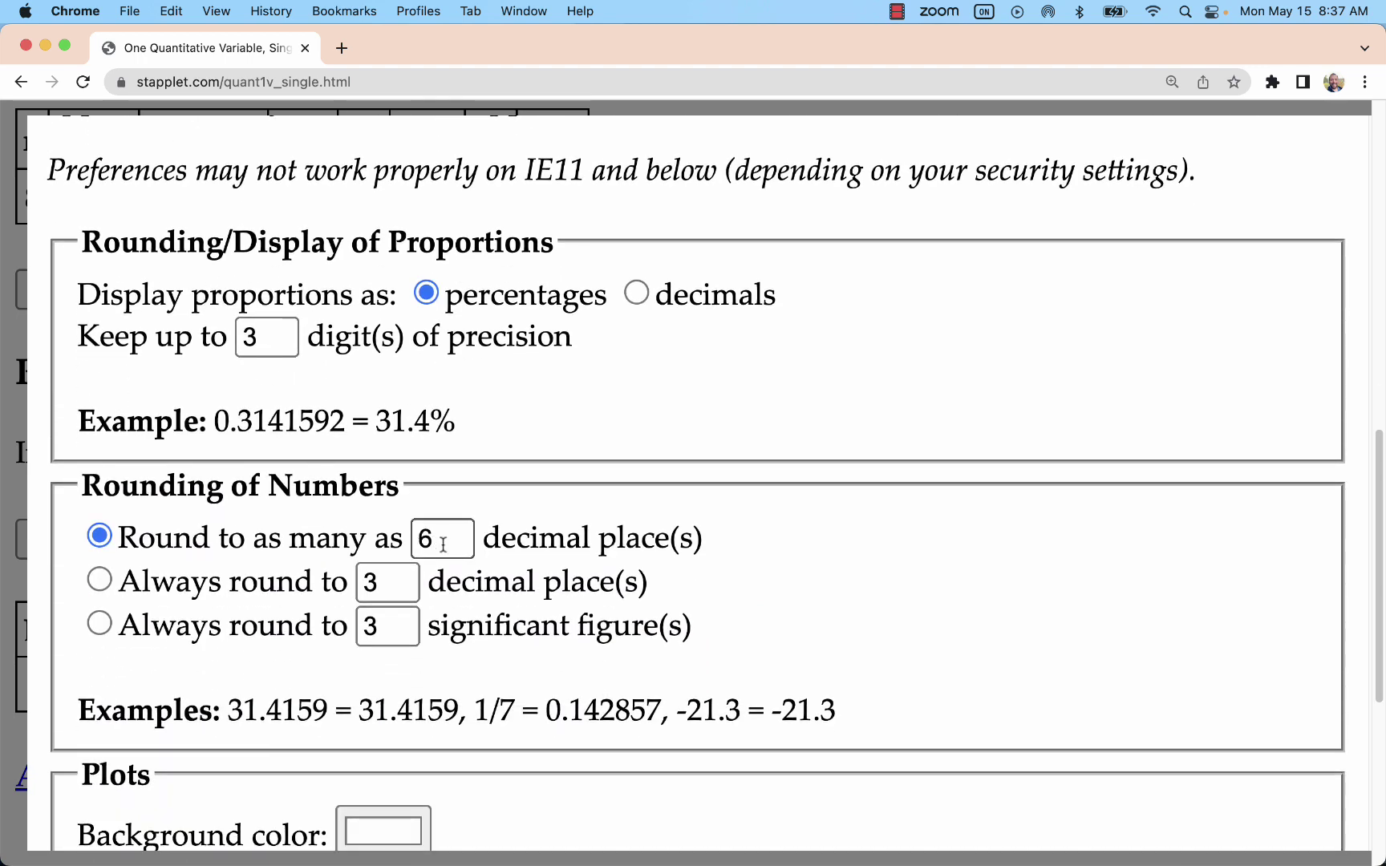
pyautogui.scroll(-2, 443, 545)
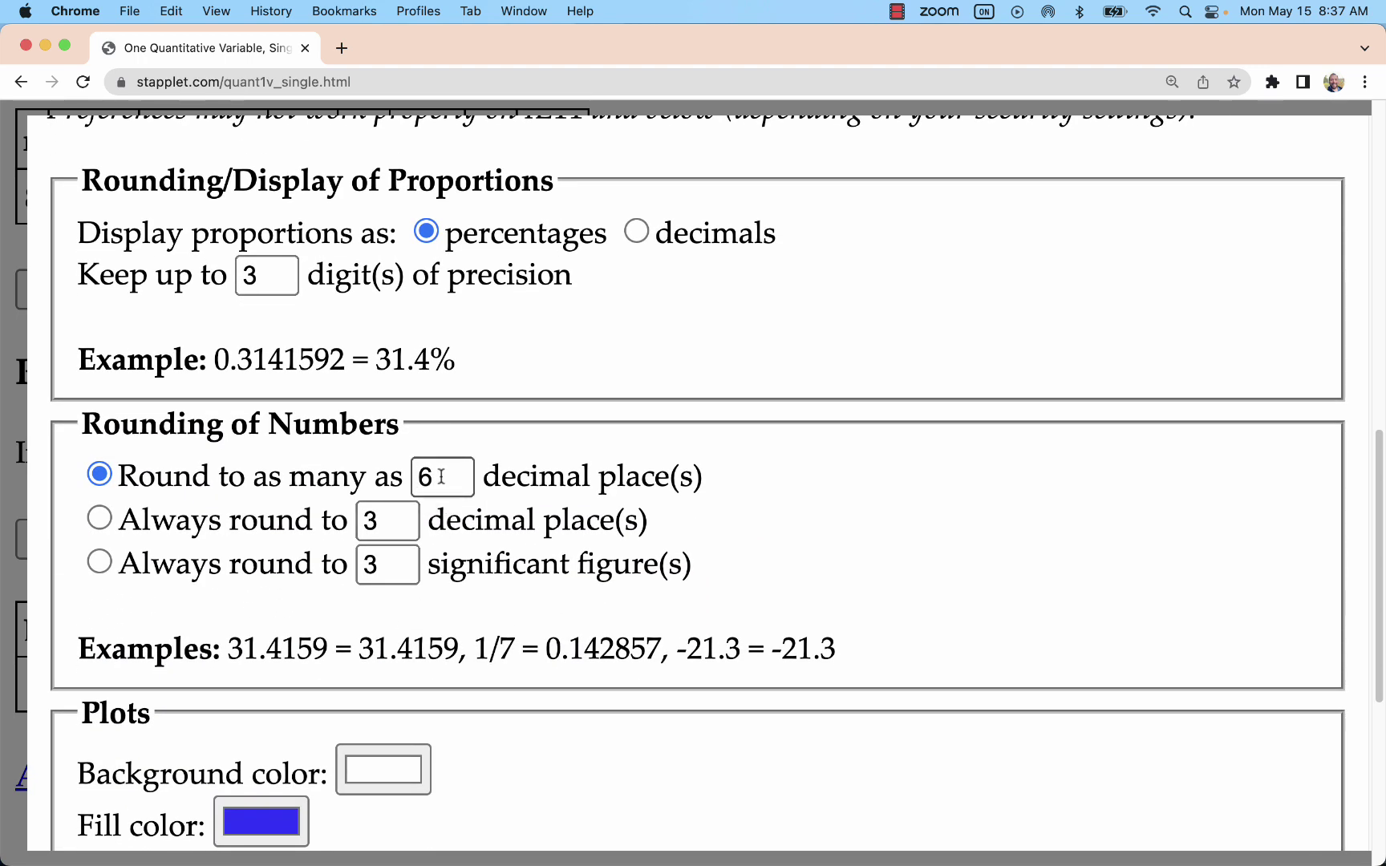
pyautogui.doubleClick(321, 432)
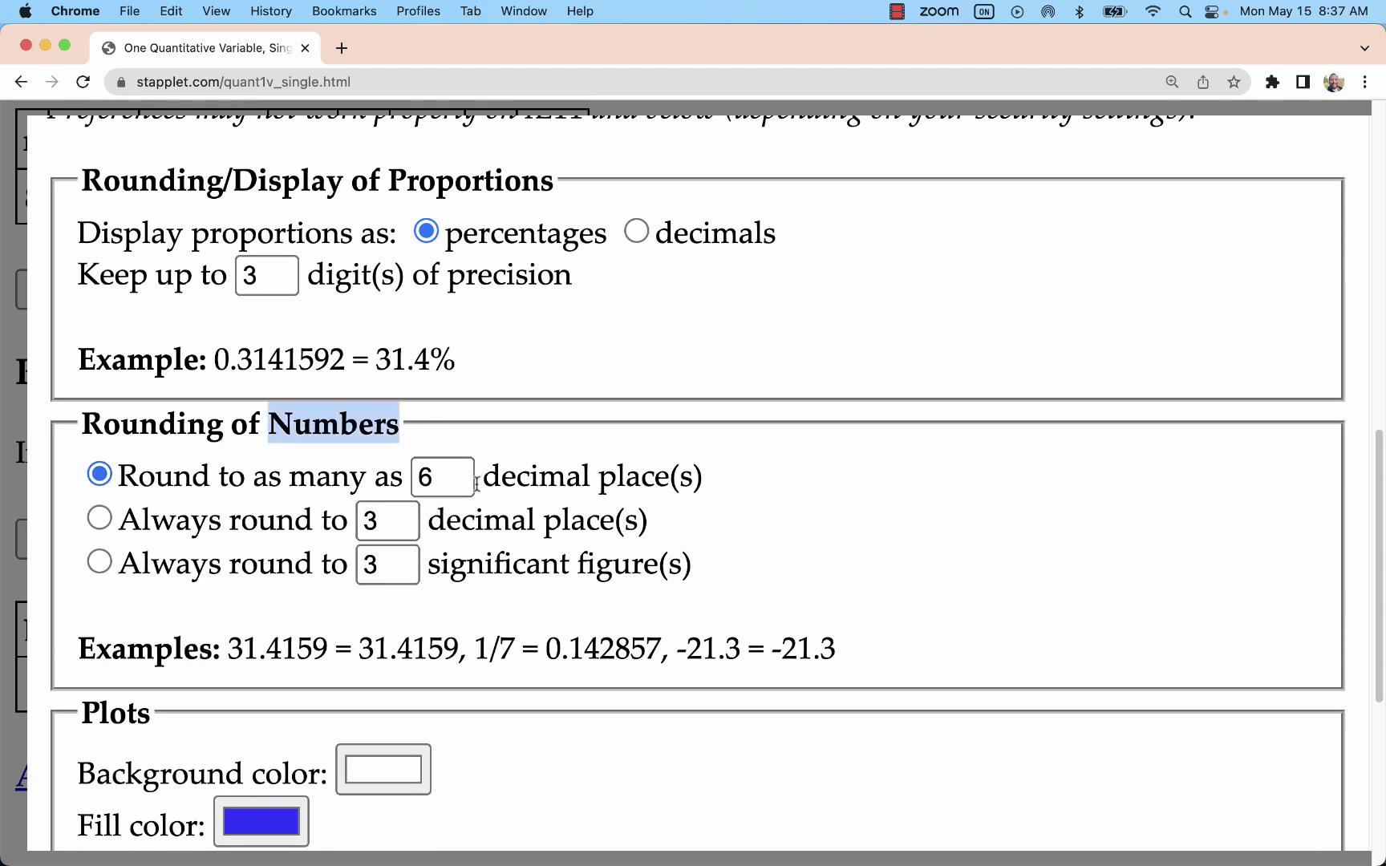
pyautogui.scroll(-8, 675, 748)
pyautogui.click(76, 799)
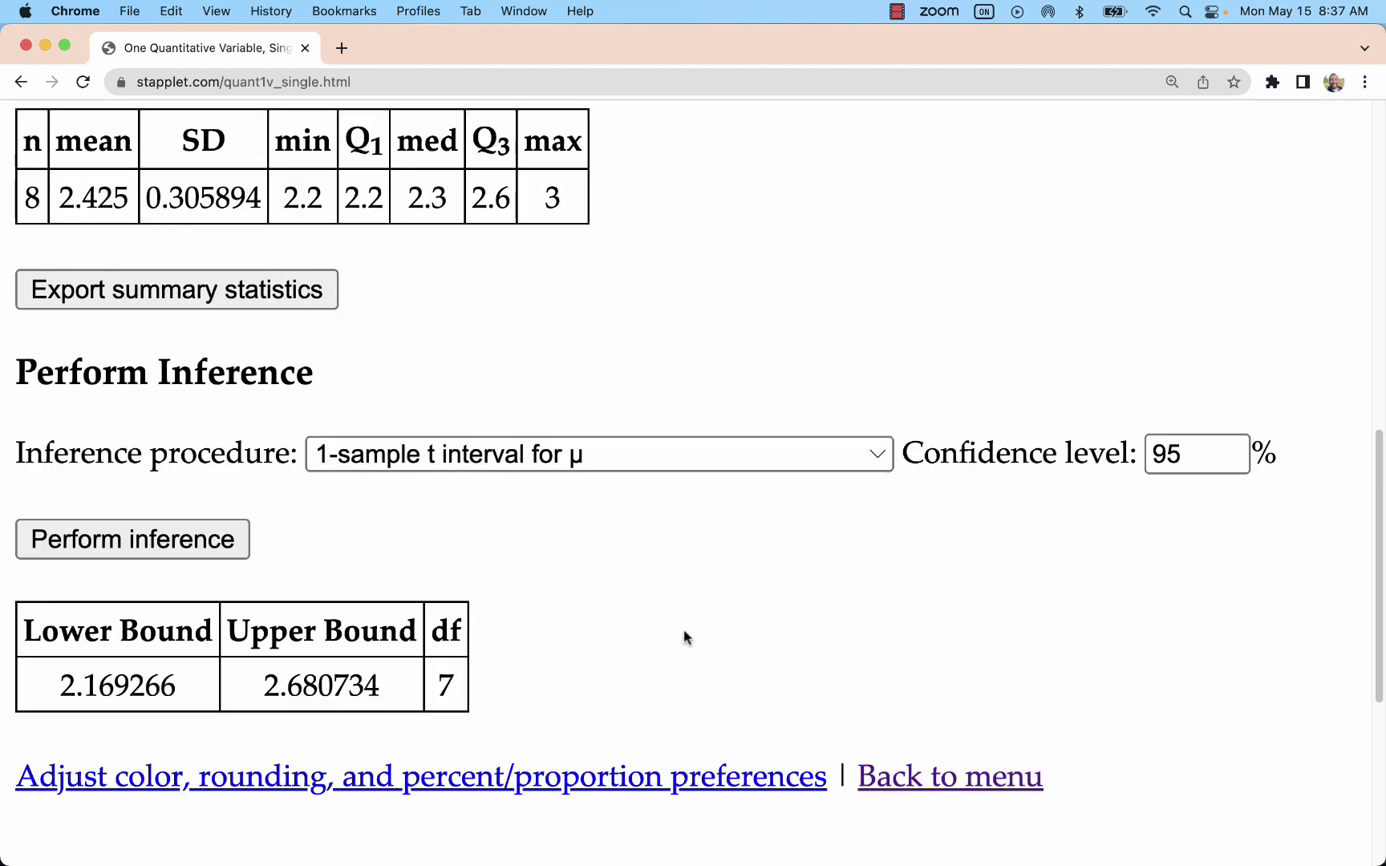
pyautogui.doubleClick(88, 199)
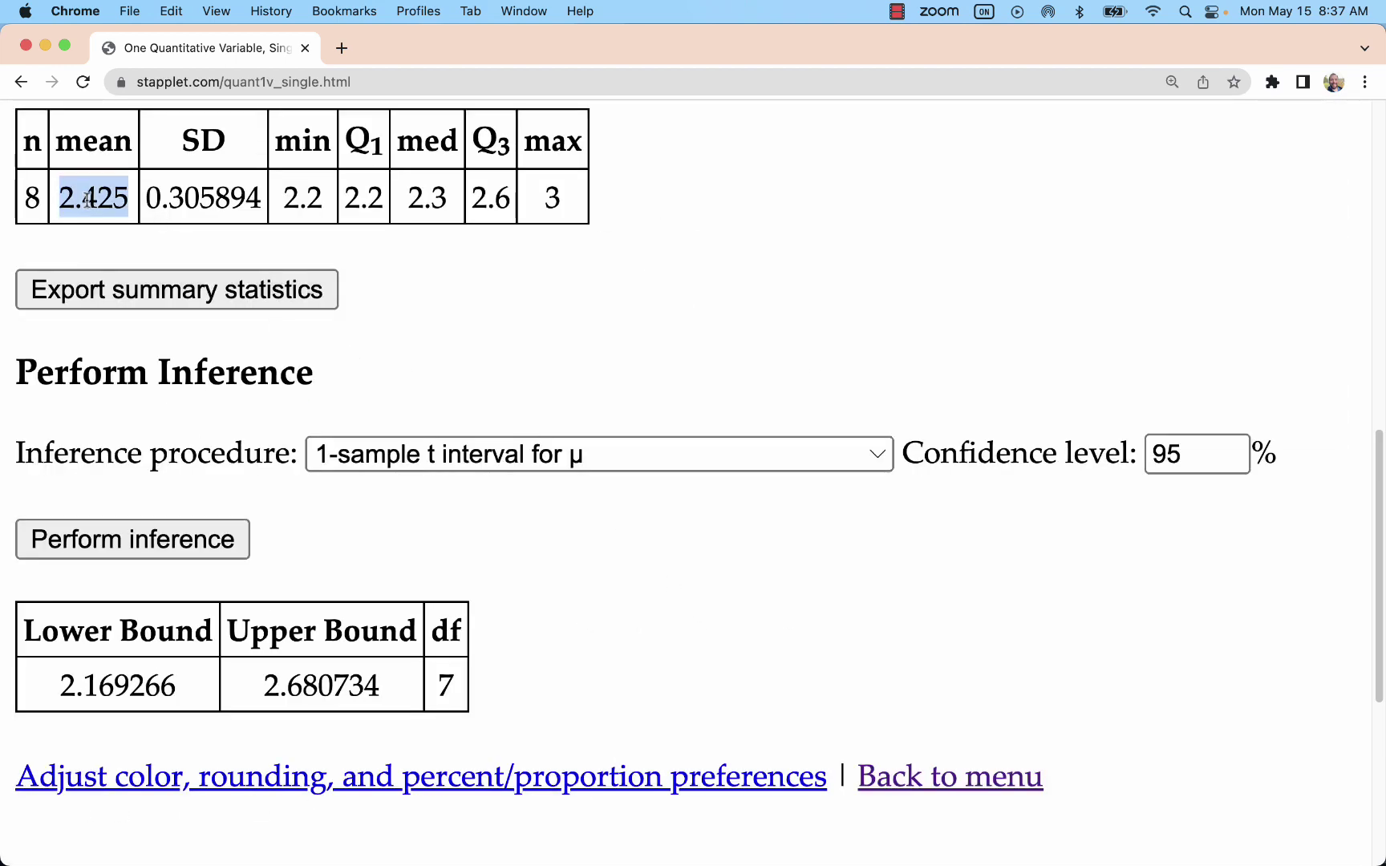
# Return to the WAMAP question and choose t-distribution as the distribution for this problem.
pyautogui.hotkey('ctrl', 'Up')
pyautogui.click(875, 577)
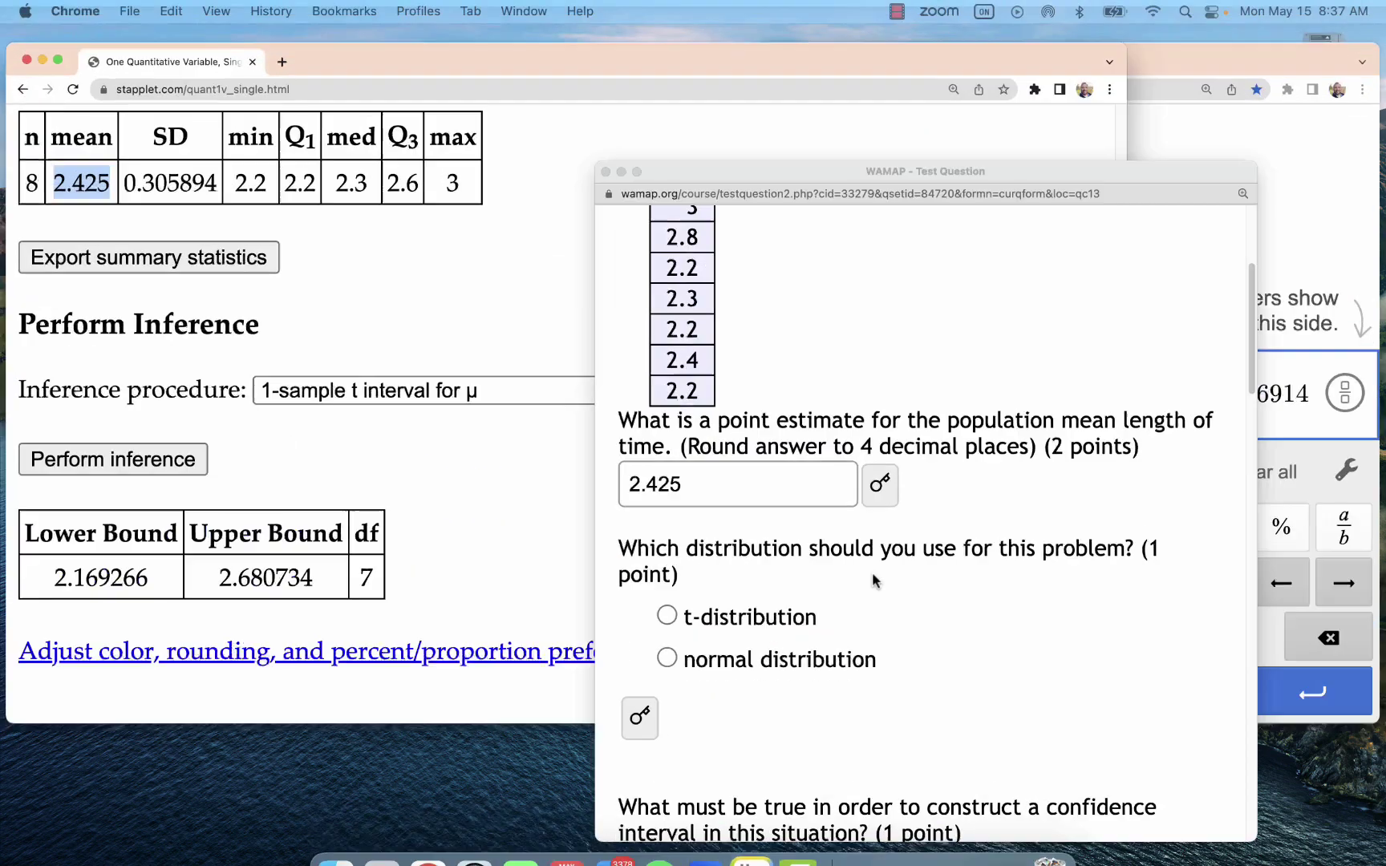
pyautogui.click(719, 568)
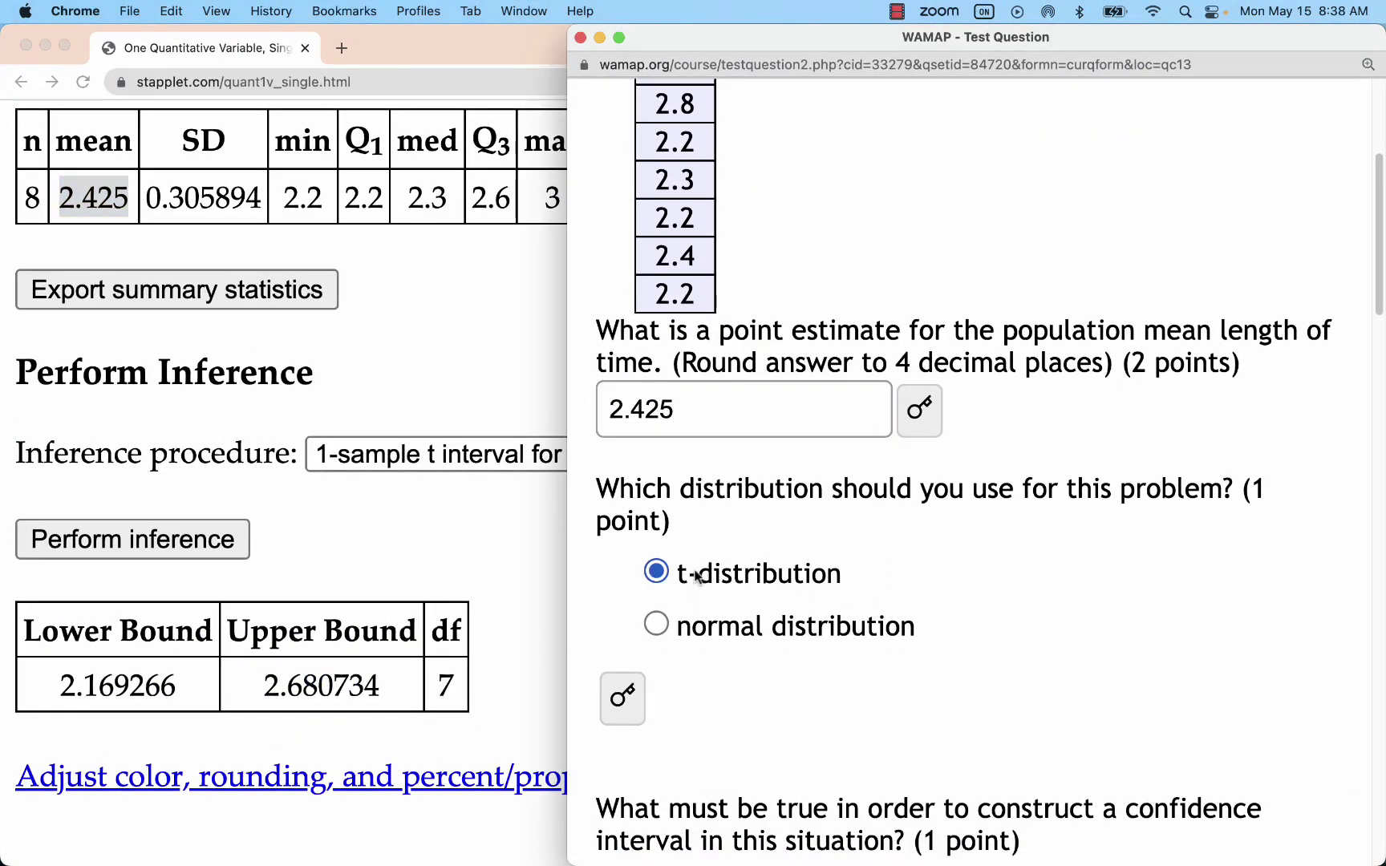
# Answer the confidence interval condition with the population being approximately normal and/or the sample size greater than 30.
pyautogui.scroll(-1, 666, 565)
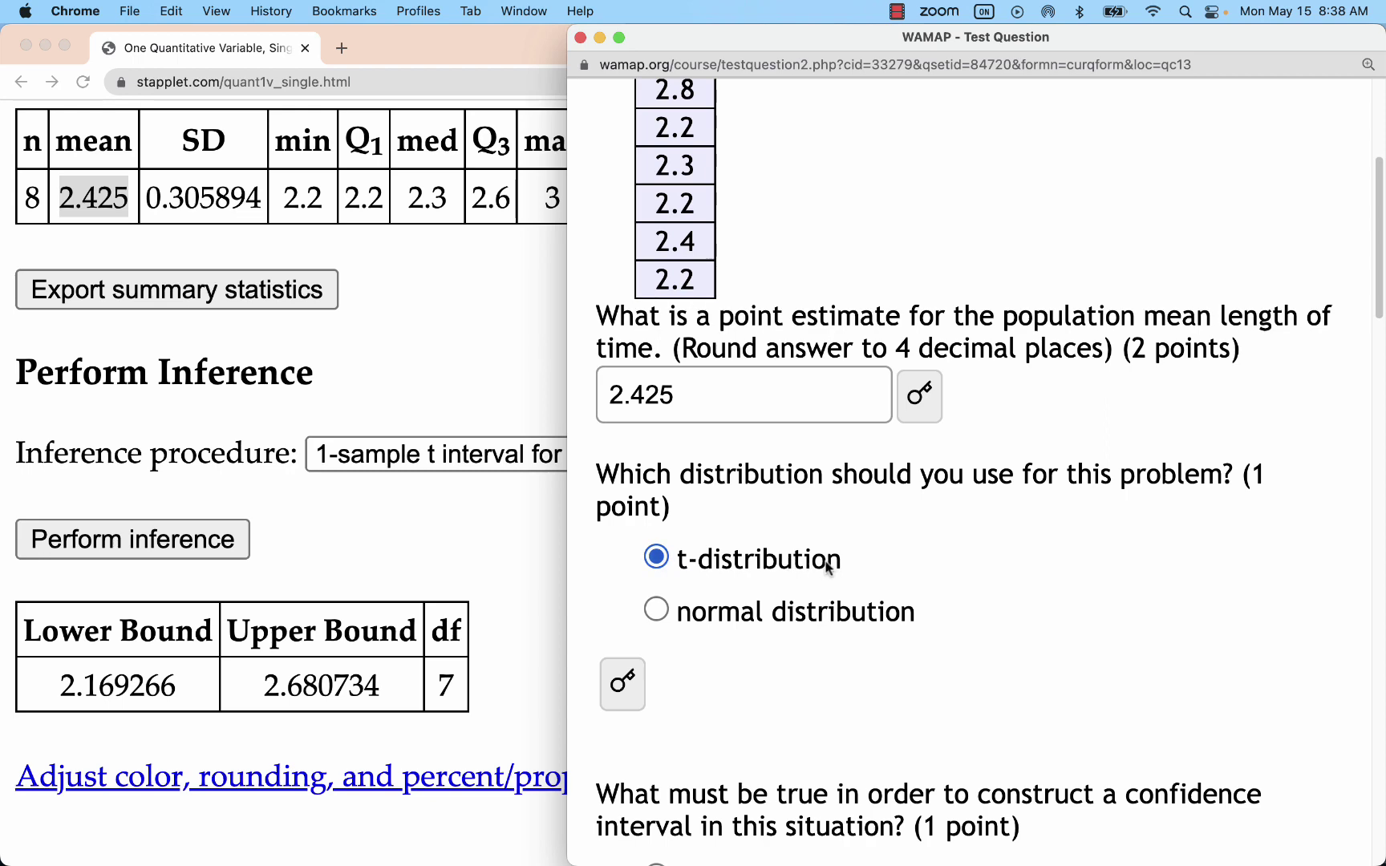
pyautogui.scroll(-1, 816, 559)
pyautogui.scroll(-3, 882, 530)
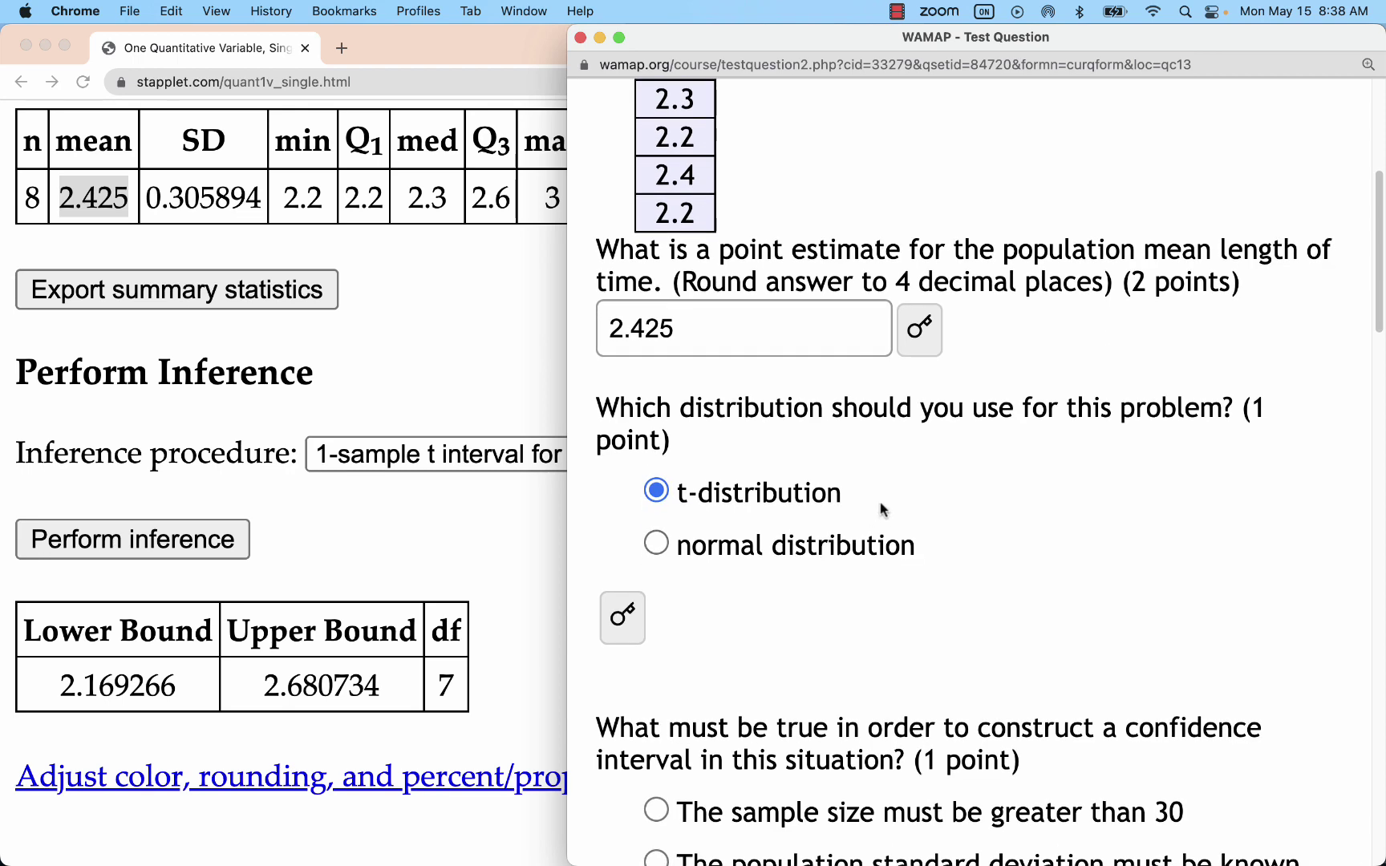
pyautogui.scroll(-4, 881, 503)
pyautogui.scroll(6, 882, 473)
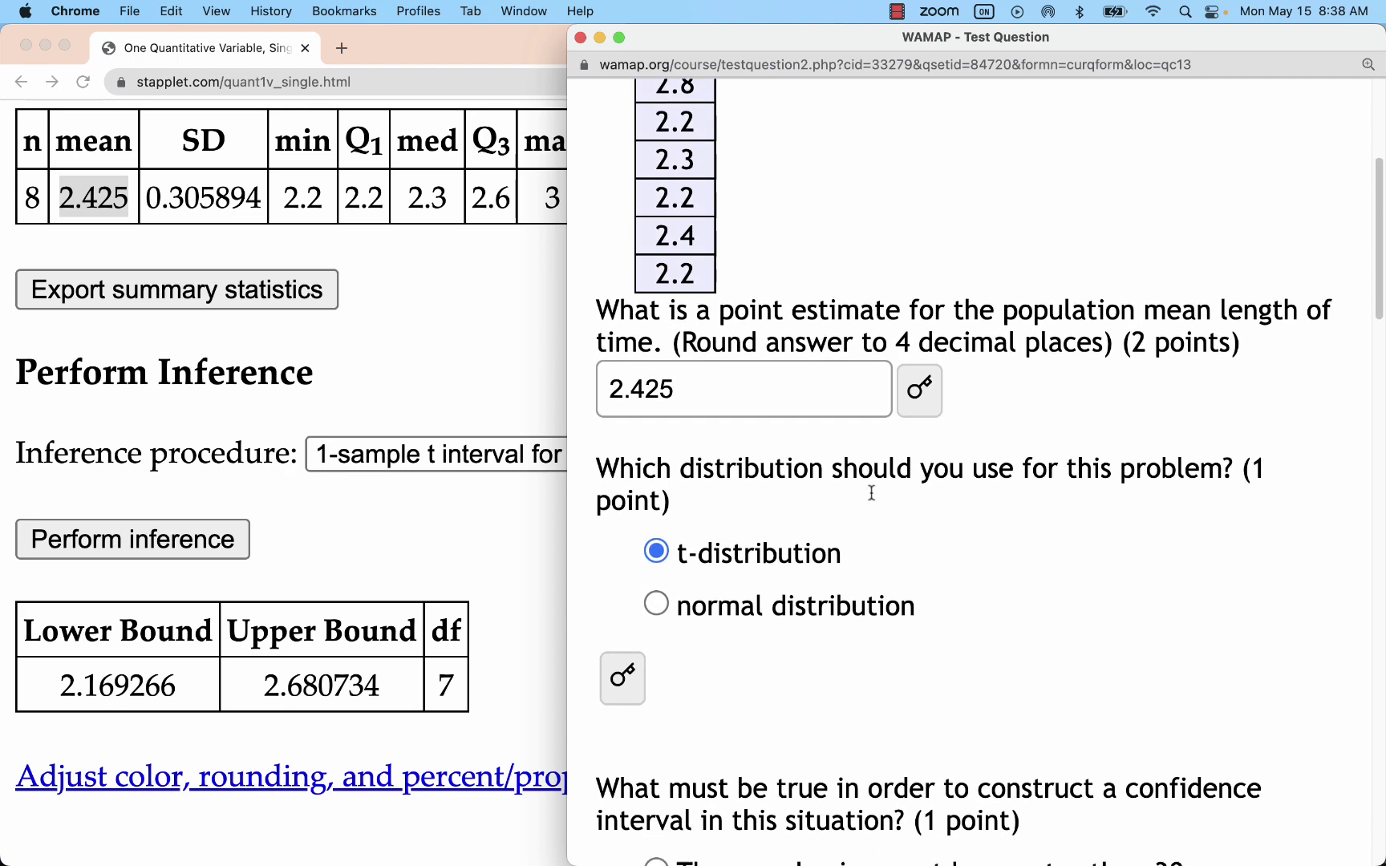
pyautogui.scroll(-1, 871, 492)
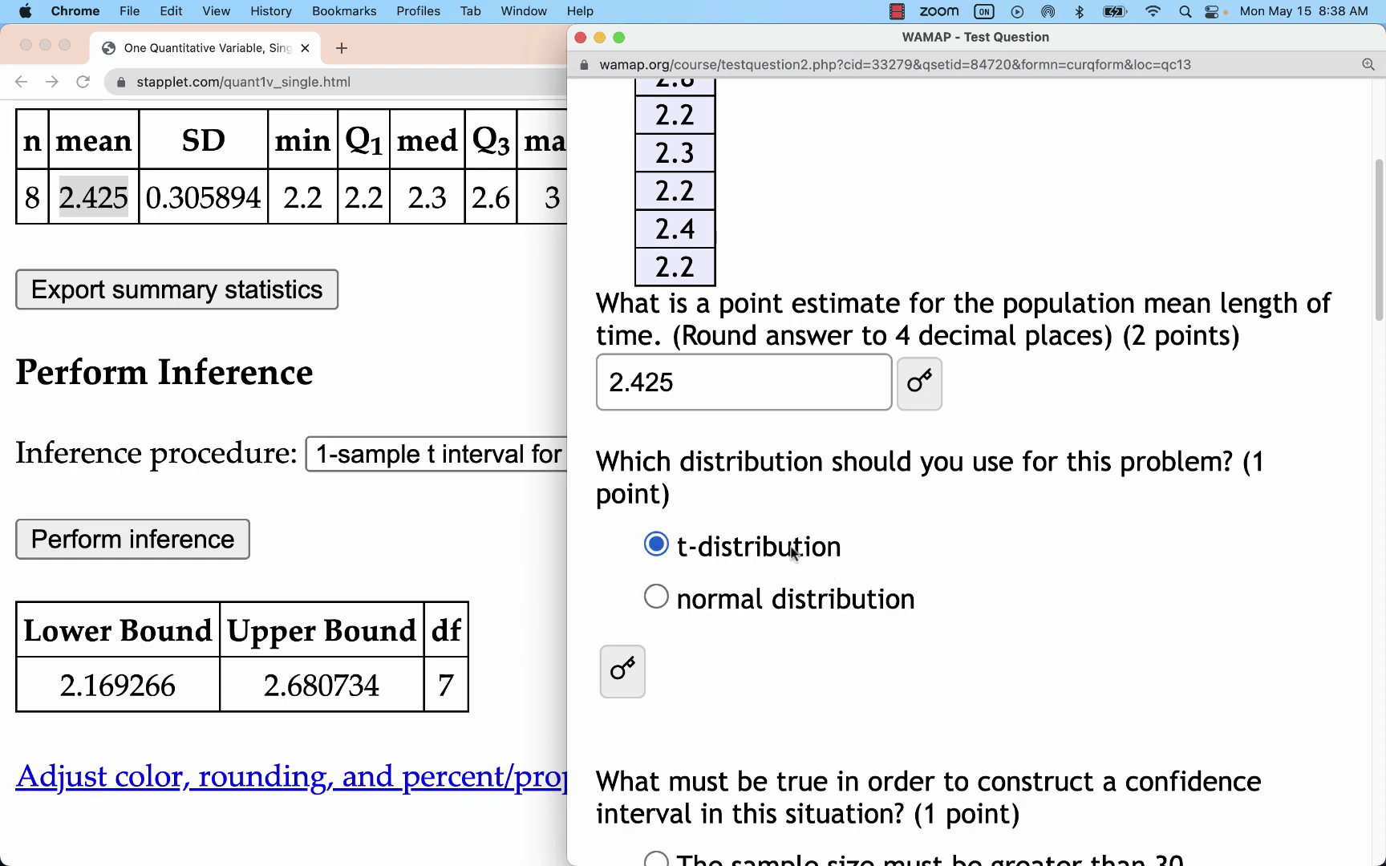
pyautogui.scroll(-2, 947, 562)
pyautogui.scroll(-15, 945, 555)
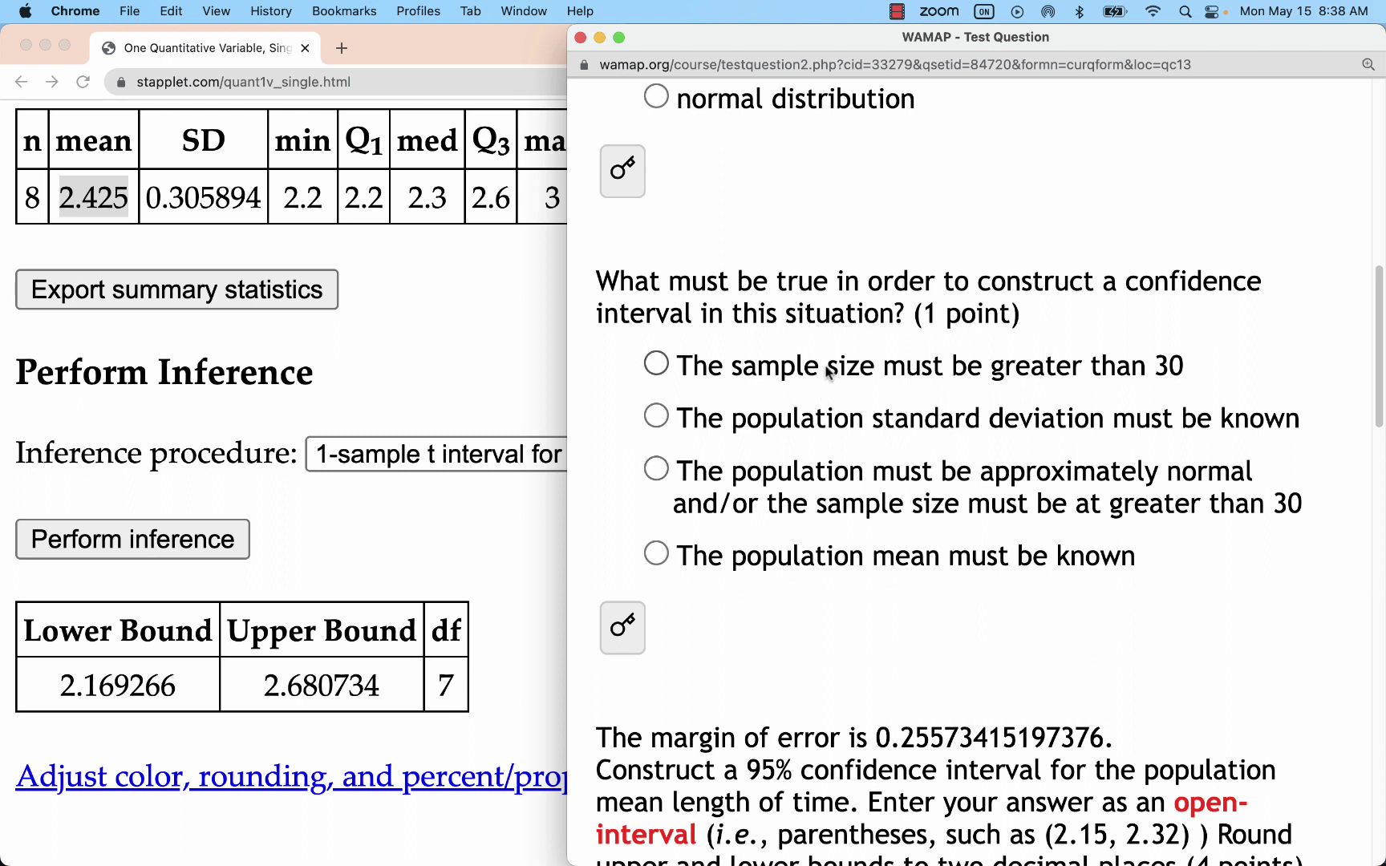
pyautogui.click(649, 471)
# Copy the given margin of error from the interval part of the question and recheck the point estimate entered above.
pyautogui.scroll(-5, 845, 538)
pyautogui.scroll(-1, 850, 539)
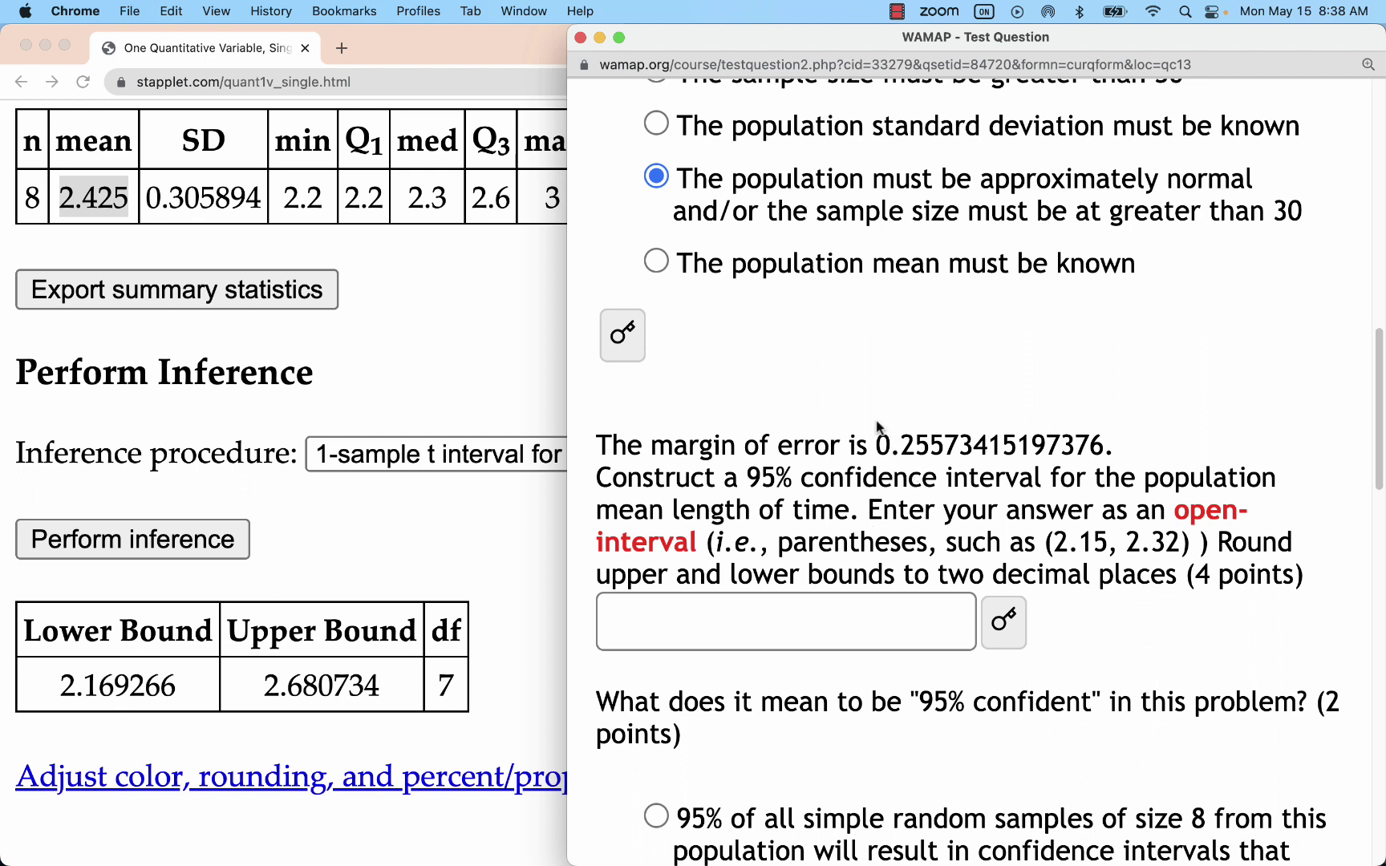
pyautogui.moveTo(886, 442); pyautogui.dragTo(1195, 458)
pyautogui.press('super+c')
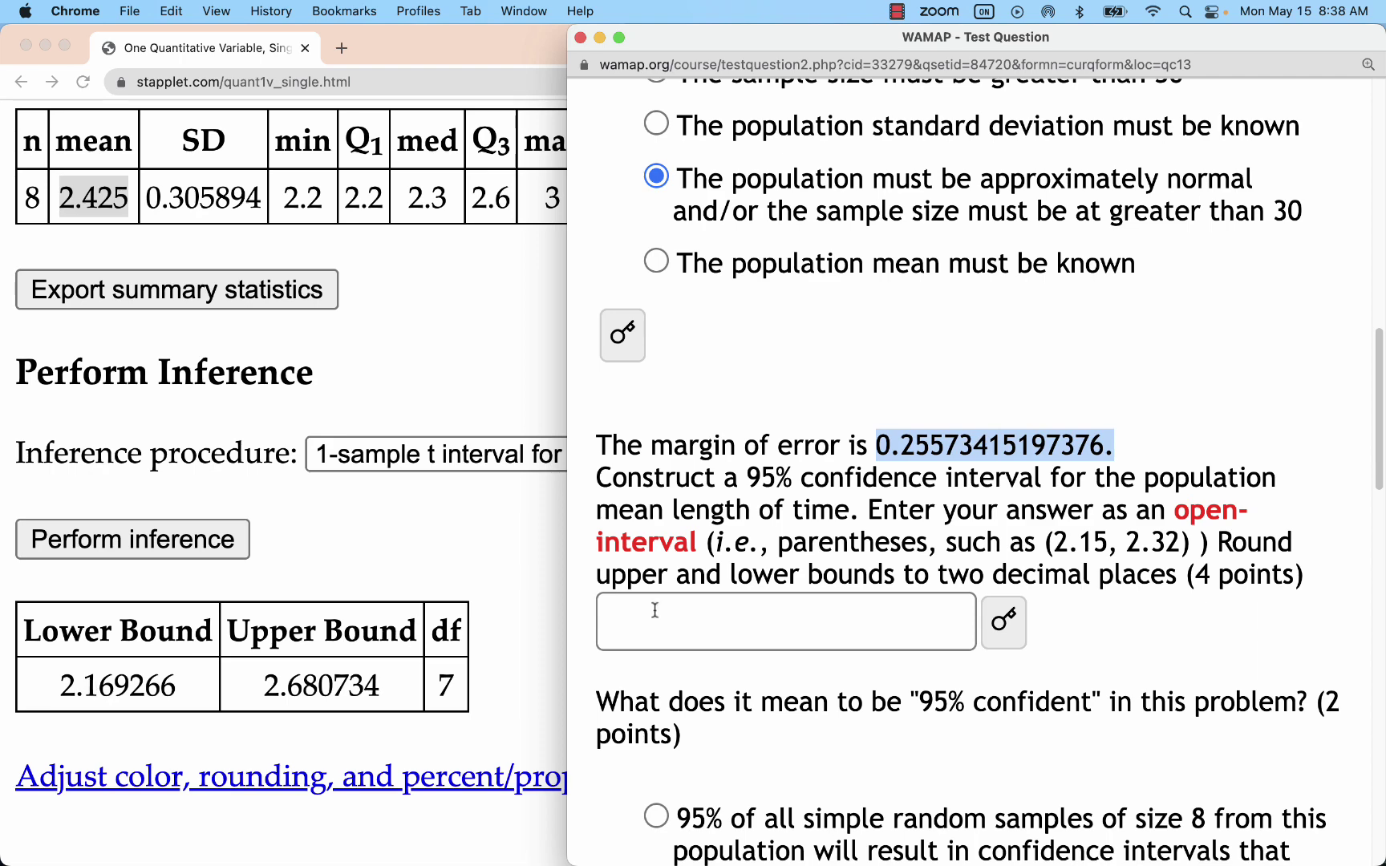
pyautogui.scroll(5, 923, 569)
pyautogui.scroll(5, 945, 576)
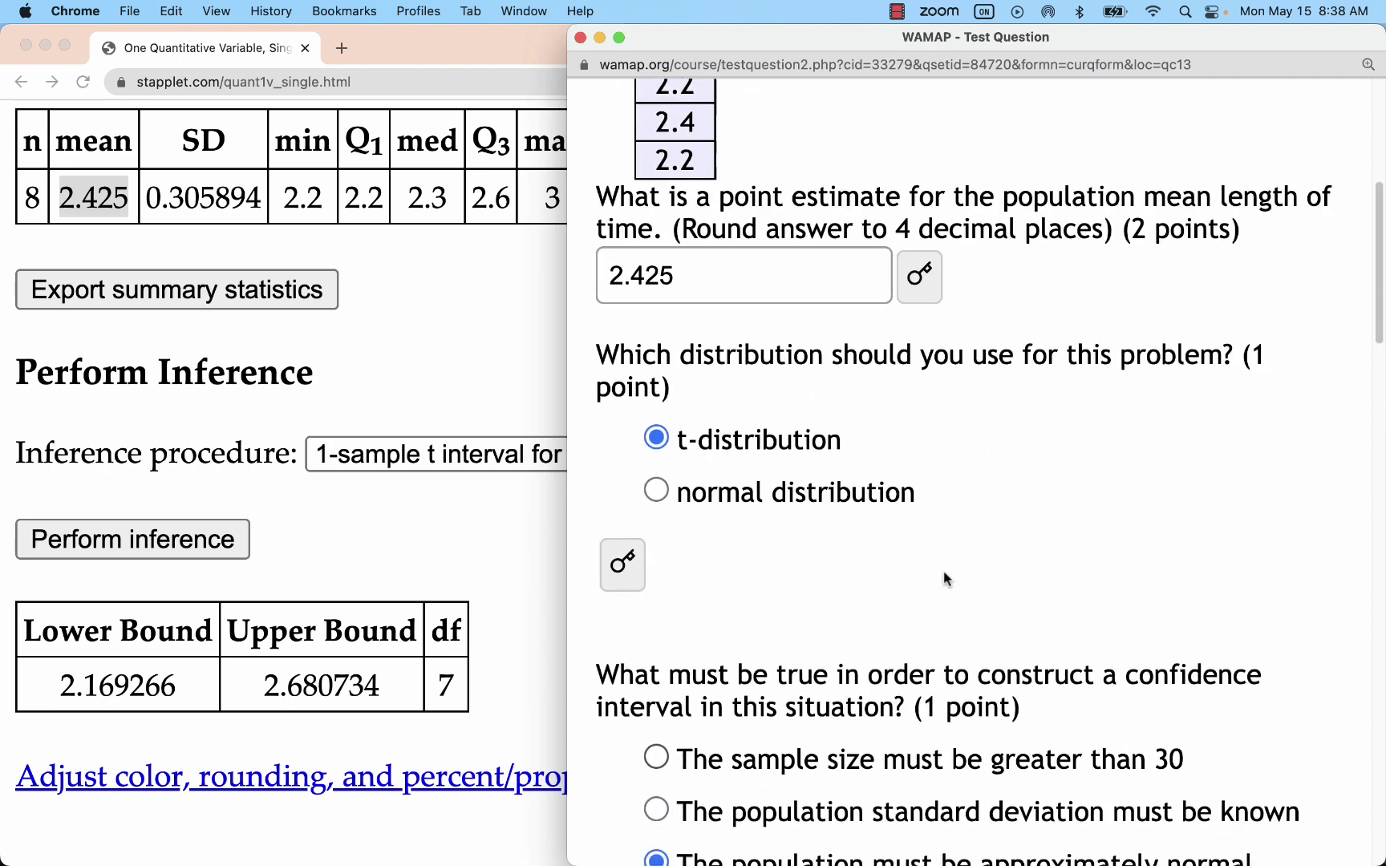
pyautogui.scroll(-8, 646, 207)
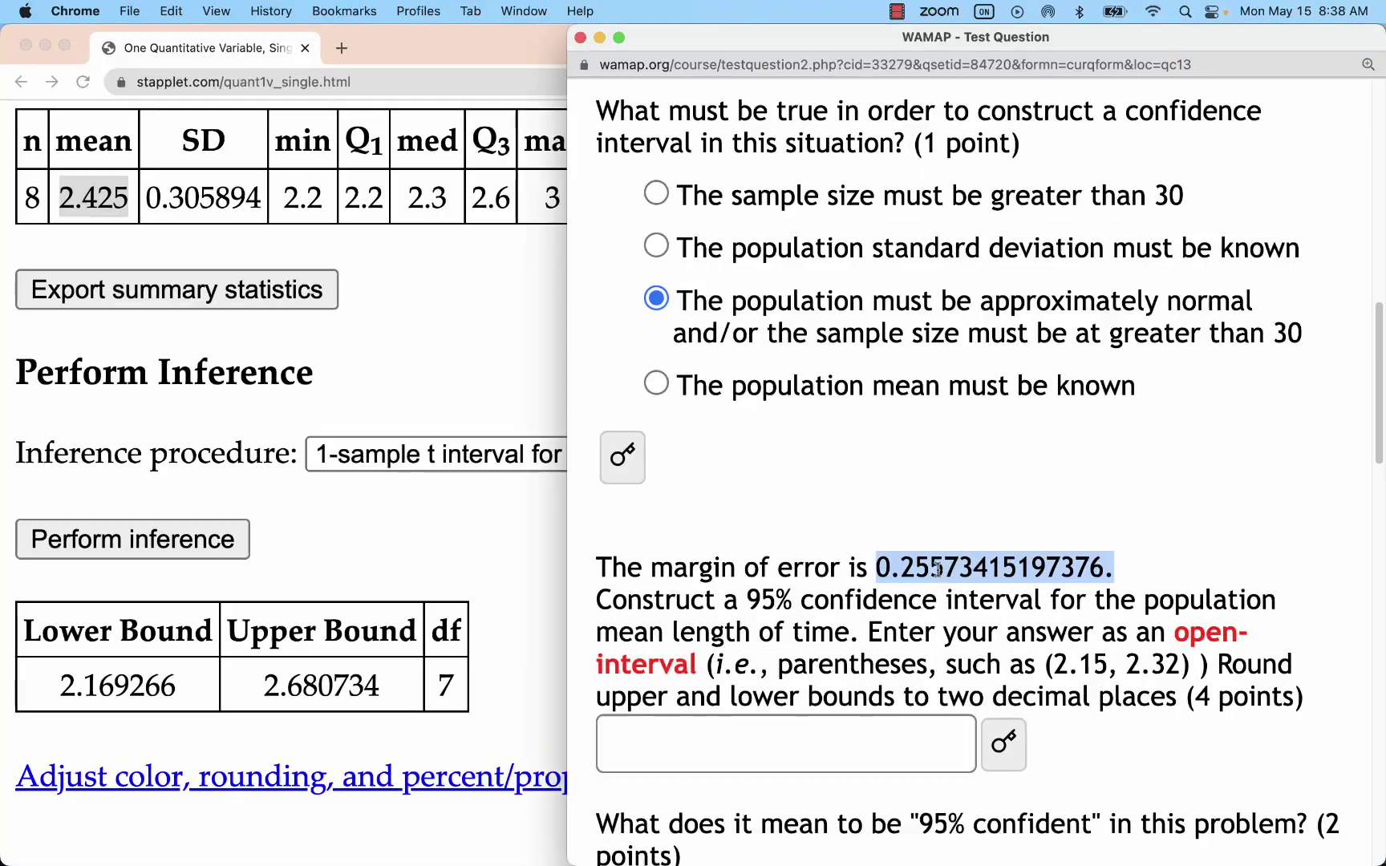
# In the Desmos calculator, compute 2.425 + 0.255 and 2.425 − 0.255, using the copied margin of error cut to three decimals.
pyautogui.hotkey('ctrl', 'Up')
pyautogui.click(1201, 240)
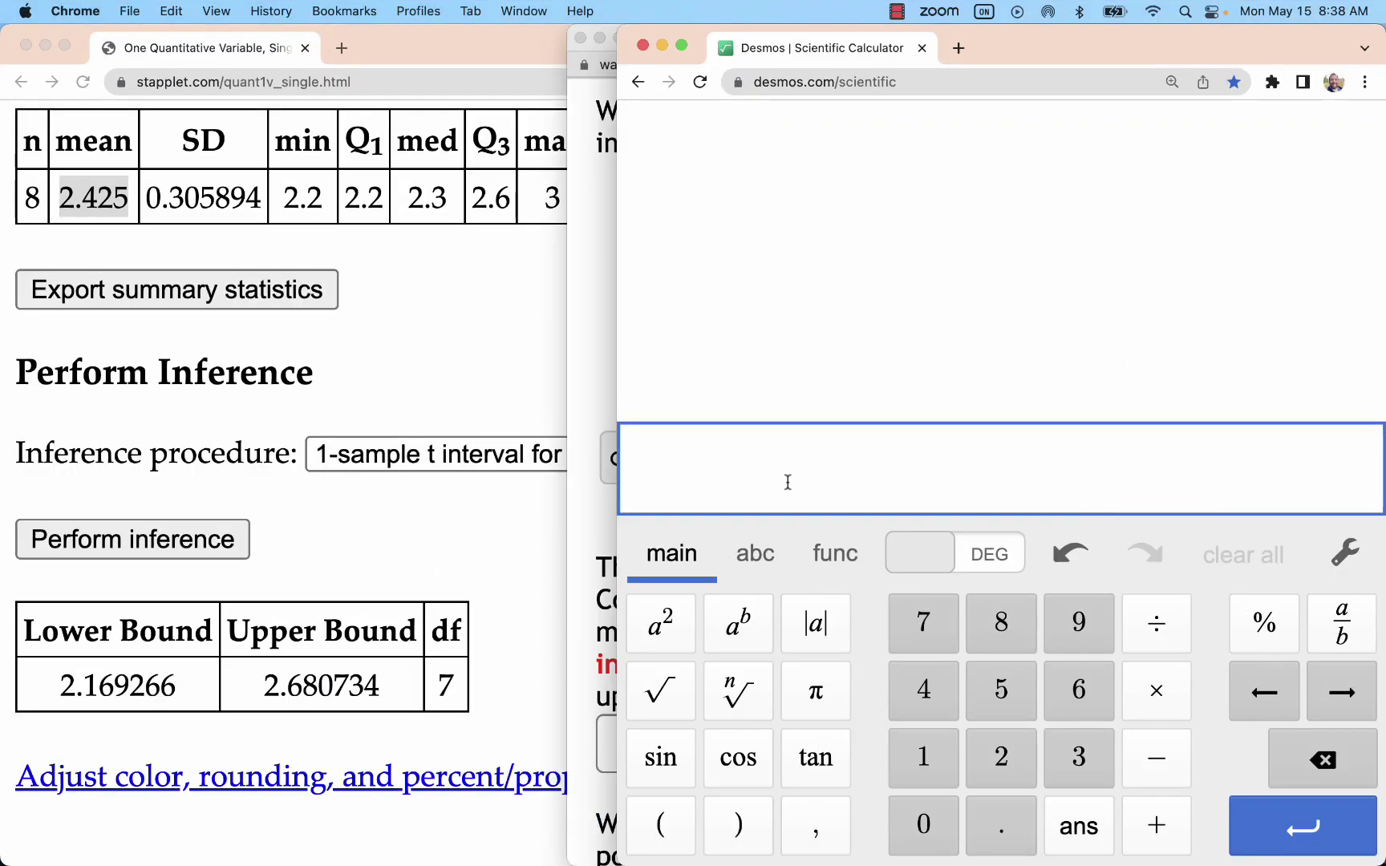
pyautogui.write('2.425 +')
pyautogui.press('super+v')
pyautogui.hotkey('shift', 'Left')
pyautogui.hotkey('shift', 'Left')
pyautogui.hotkey('shift', 'Left')
pyautogui.hotkey('shift', 'Left')
pyautogui.hotkey('shift', 'Left')
pyautogui.hotkey('shift', 'Left')
pyautogui.hotkey('shift', 'Left')
pyautogui.hotkey('shift', 'Left')
pyautogui.hotkey('shift', 'Left')
pyautogui.hotkey('shift', 'Left')
pyautogui.hotkey('shift', 'Left')
pyautogui.press('BackSpace')
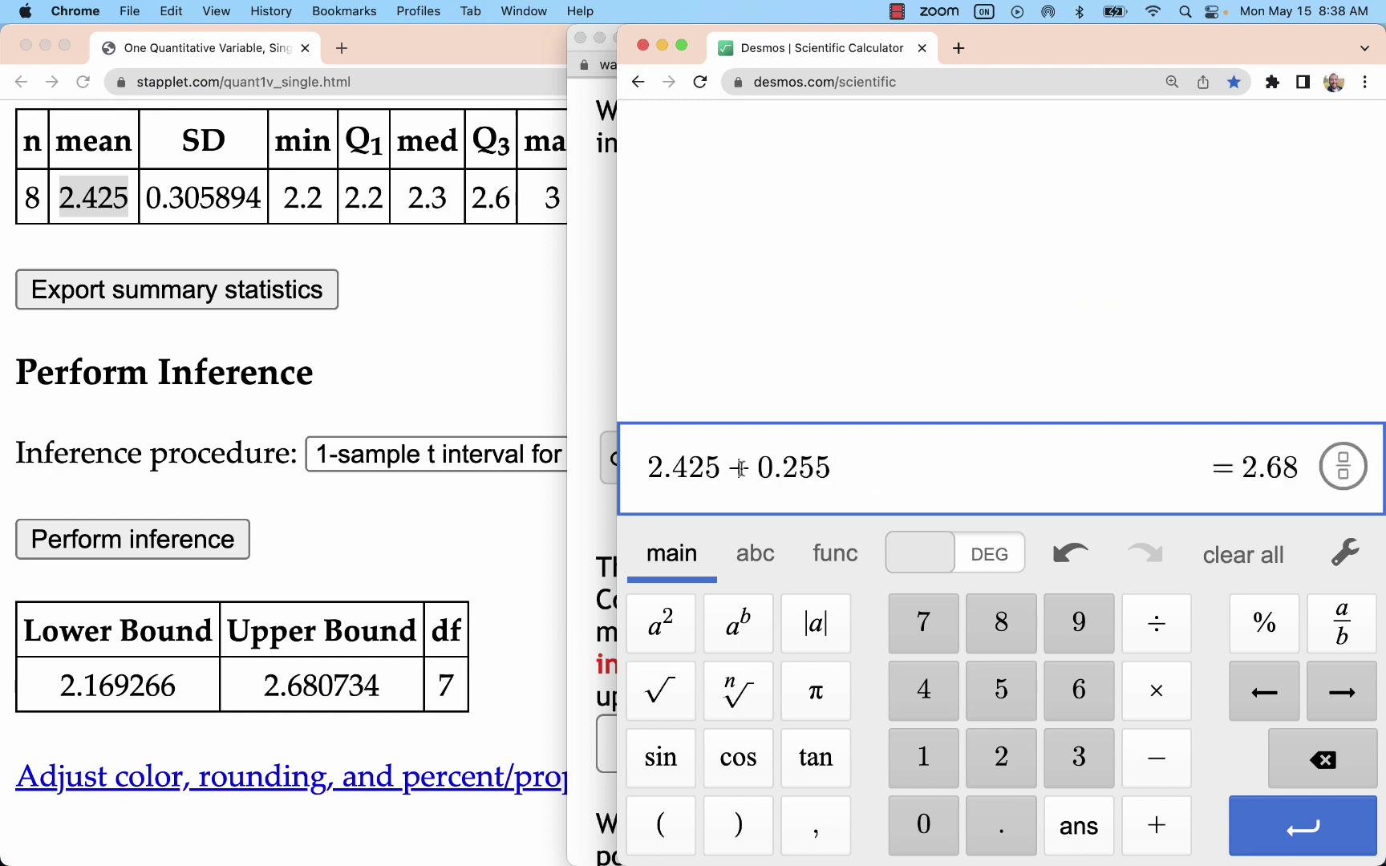
pyautogui.moveTo(741, 469); pyautogui.dragTo(725, 468)
pyautogui.write('-')
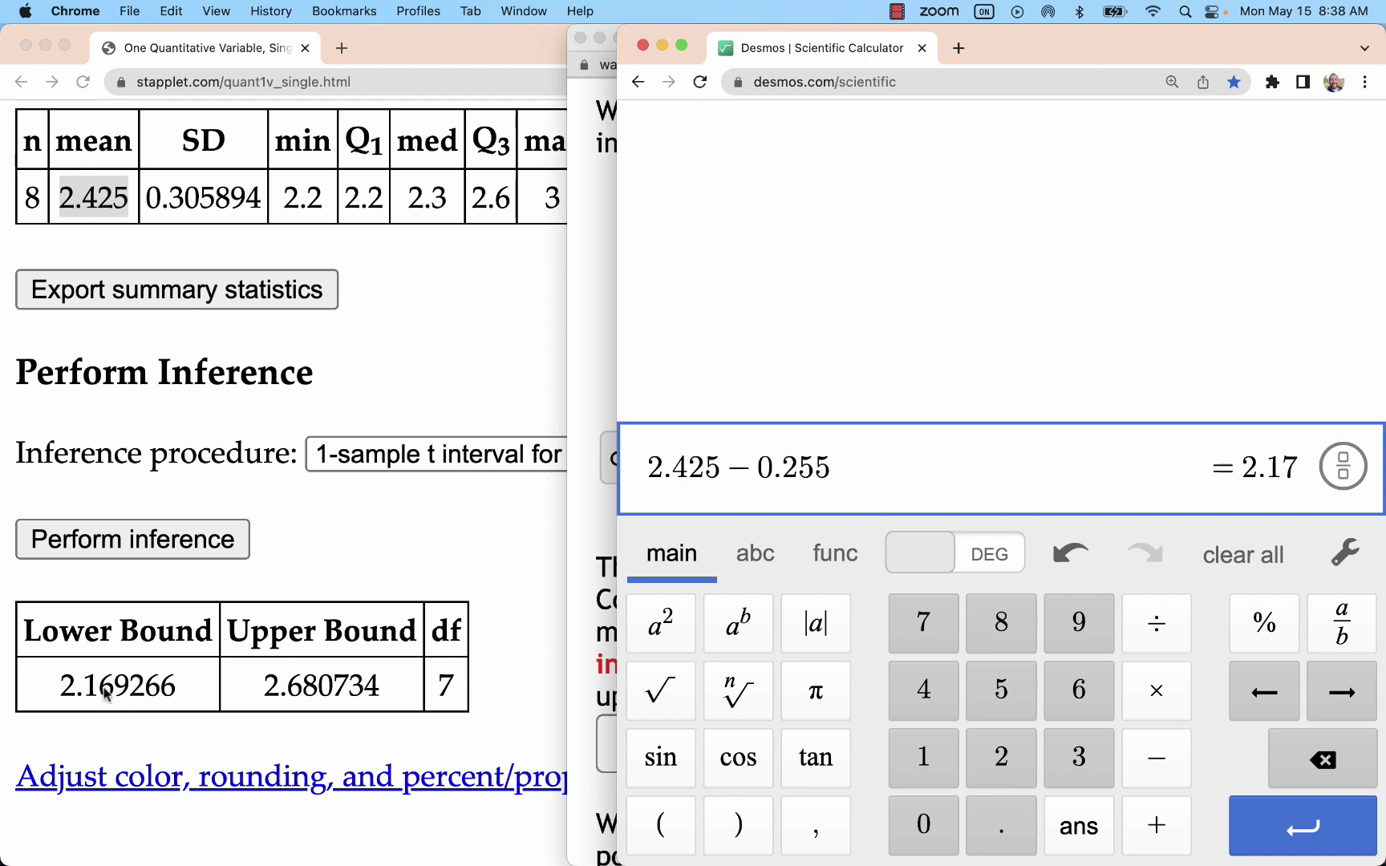
# Back in the WAMAP question, enter the 95% confidence interval for the mean as (2.17,2.68).
pyautogui.click(583, 387)
pyautogui.click(734, 745)
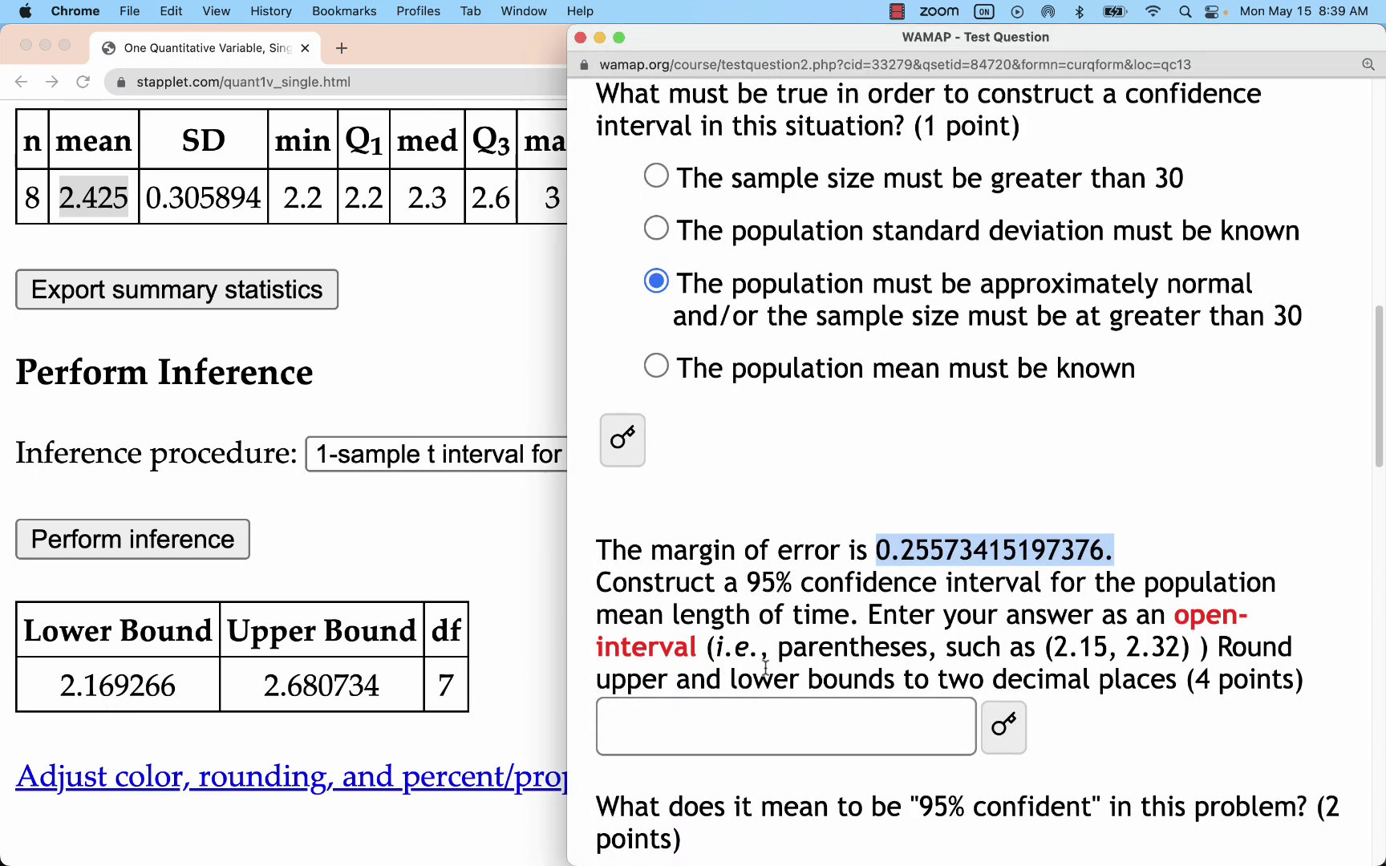
pyautogui.scroll(-2, 810, 481)
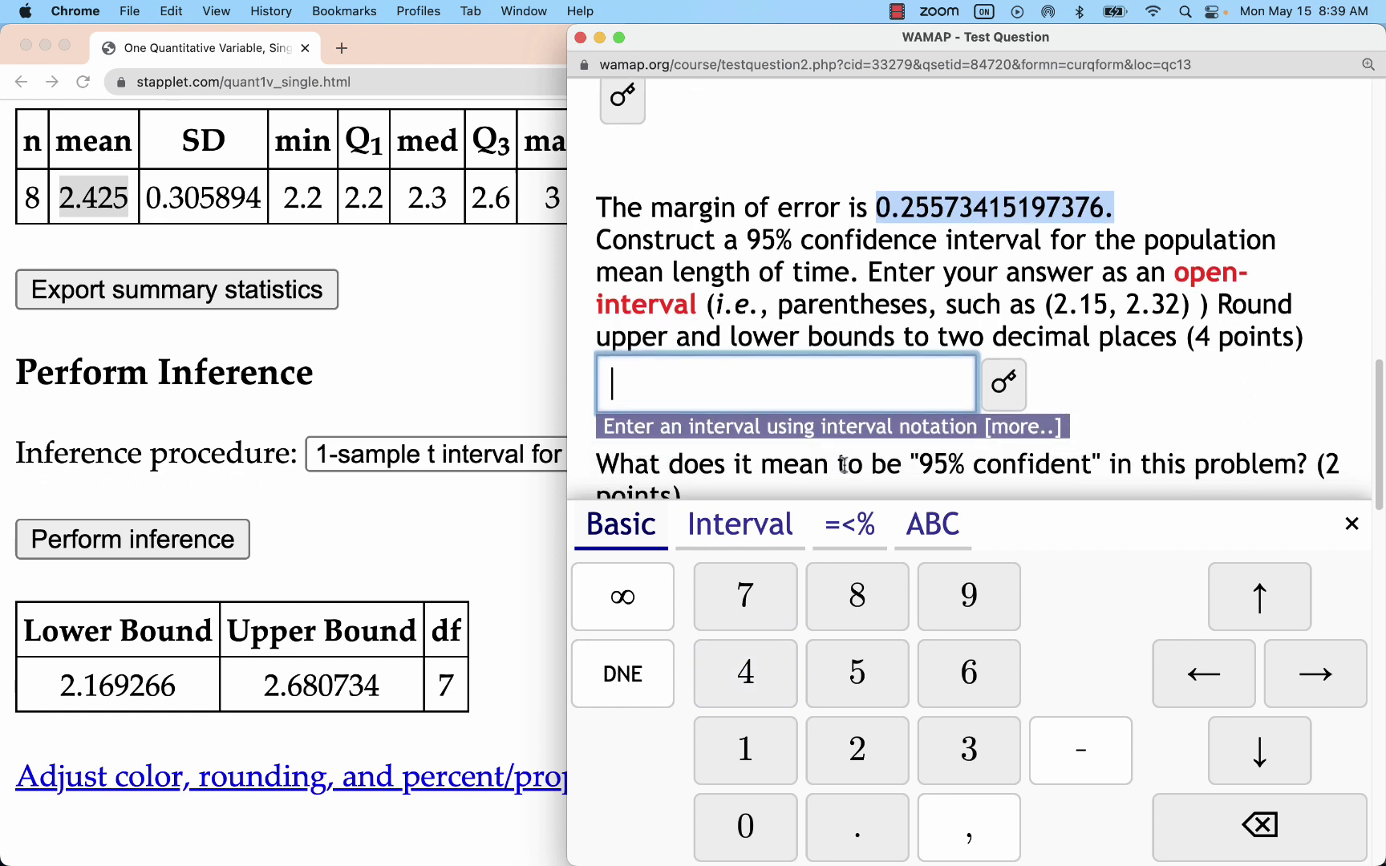
pyautogui.write('(')
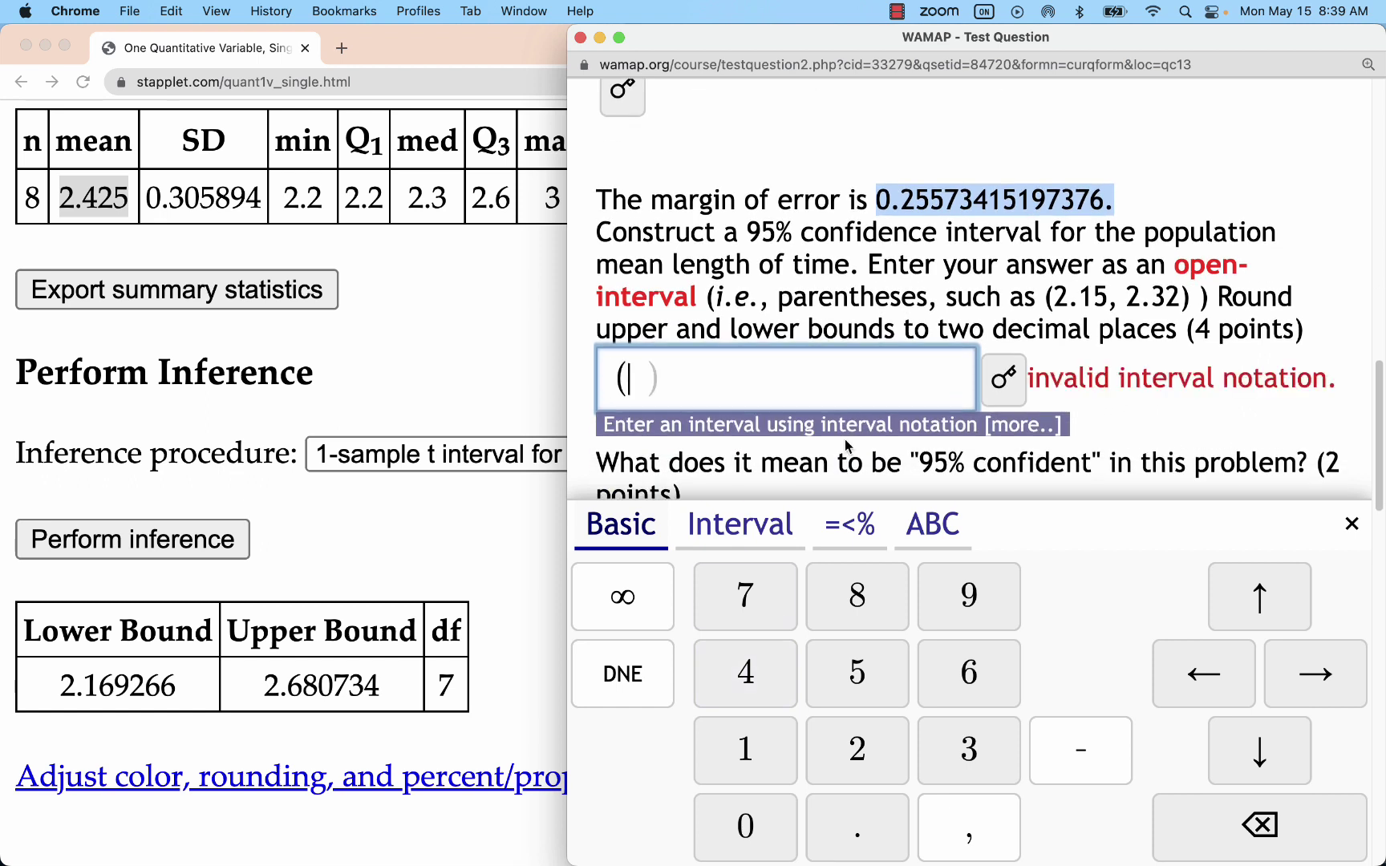
pyautogui.write('2.17,')
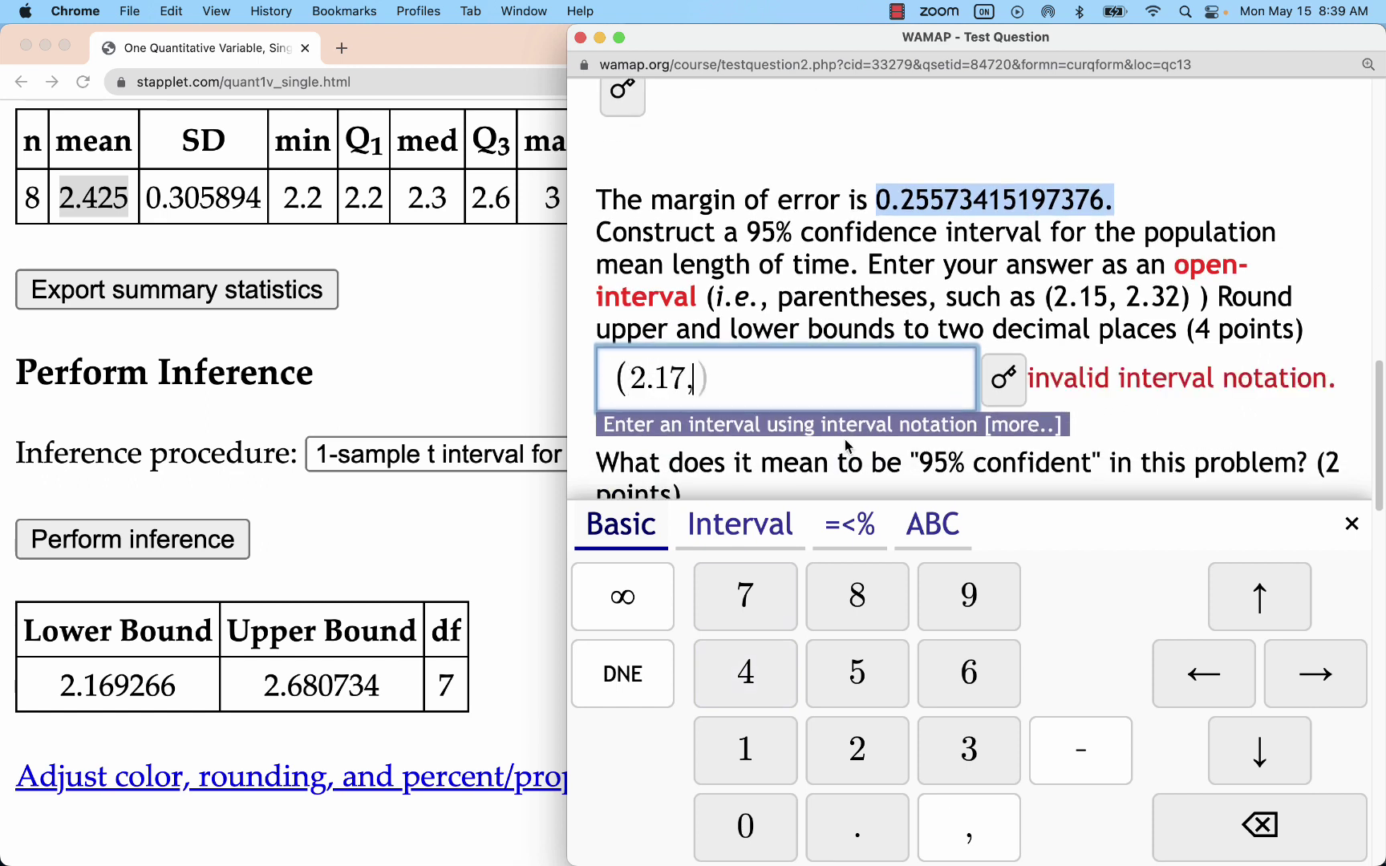
pyautogui.write('2.')
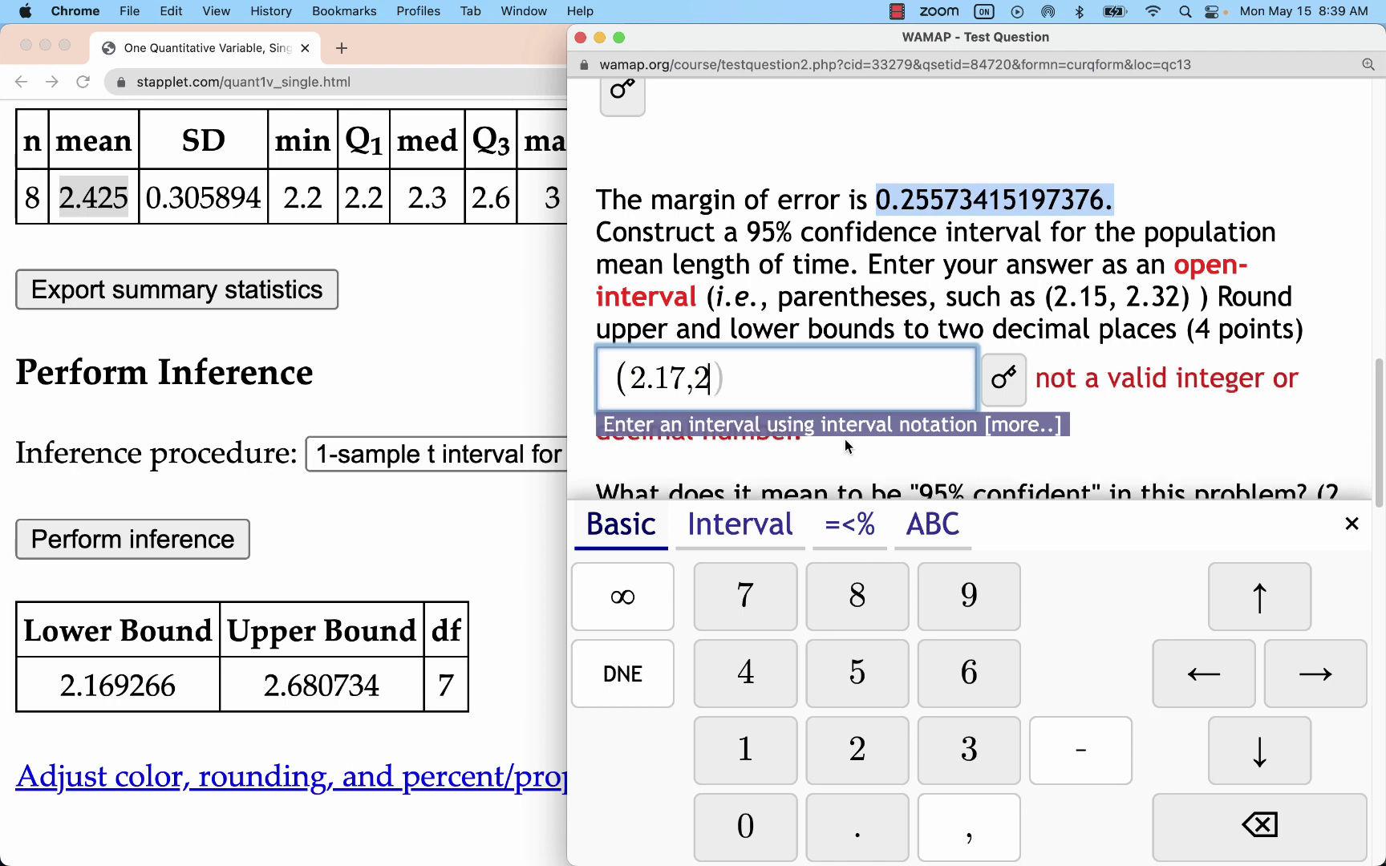
pyautogui.write('68')
pyautogui.click(1202, 435)
# Answer the "95% confident" part with 95% of simple random samples of size 8 giving intervals that contain the population mean.
pyautogui.scroll(-3, 1108, 406)
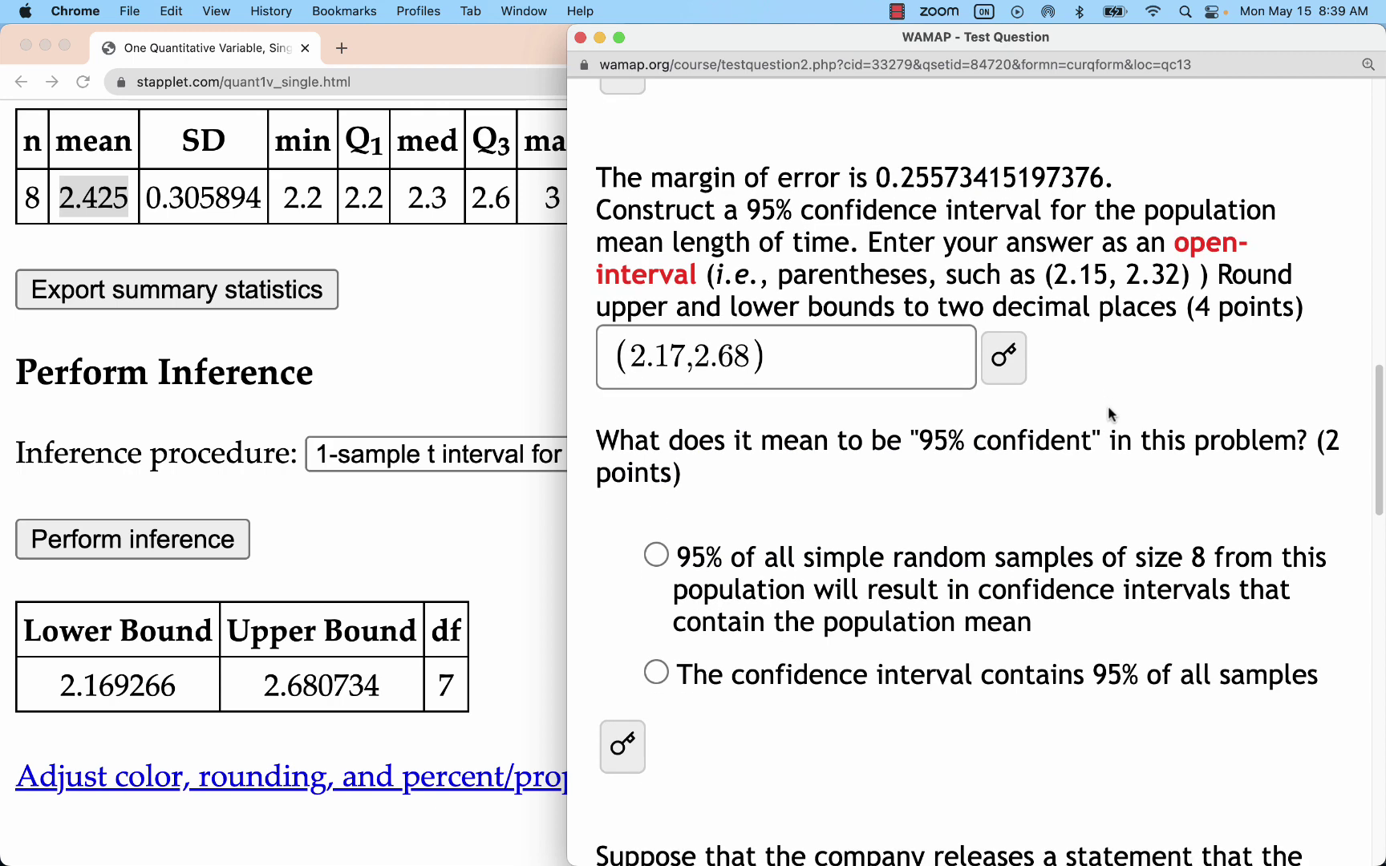
pyautogui.scroll(1, 1152, 417)
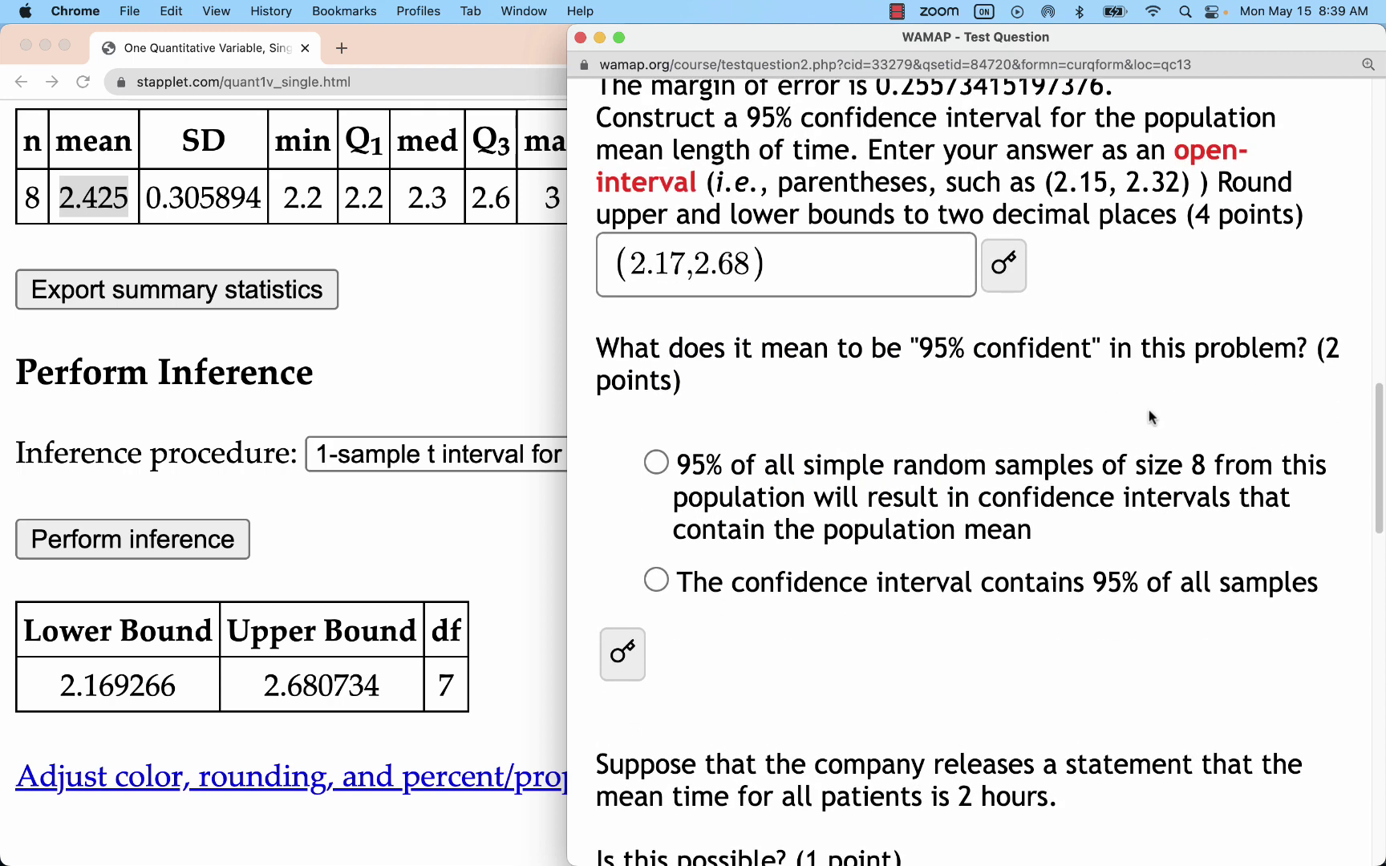
pyautogui.scroll(1, 974, 454)
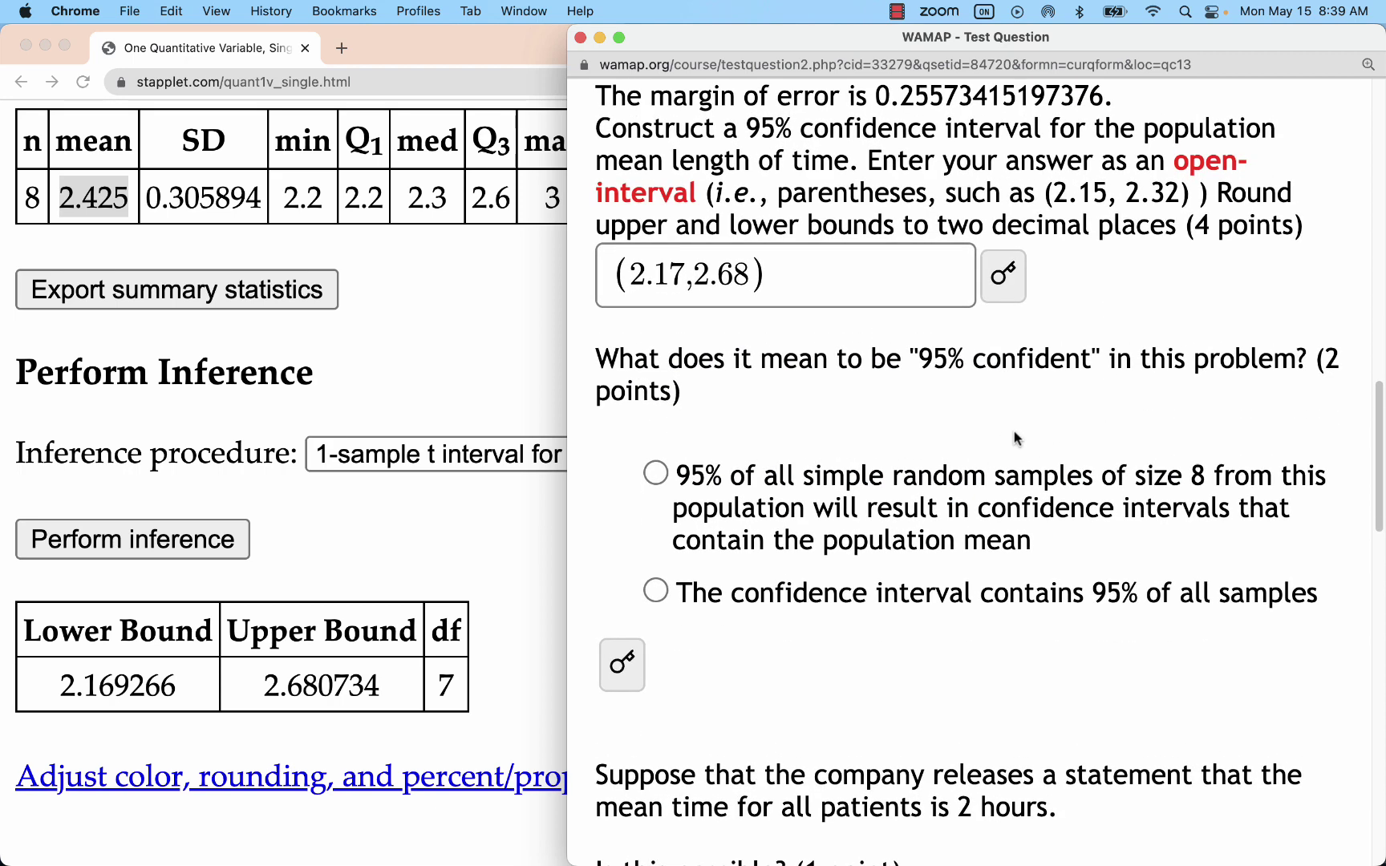
pyautogui.click(654, 474)
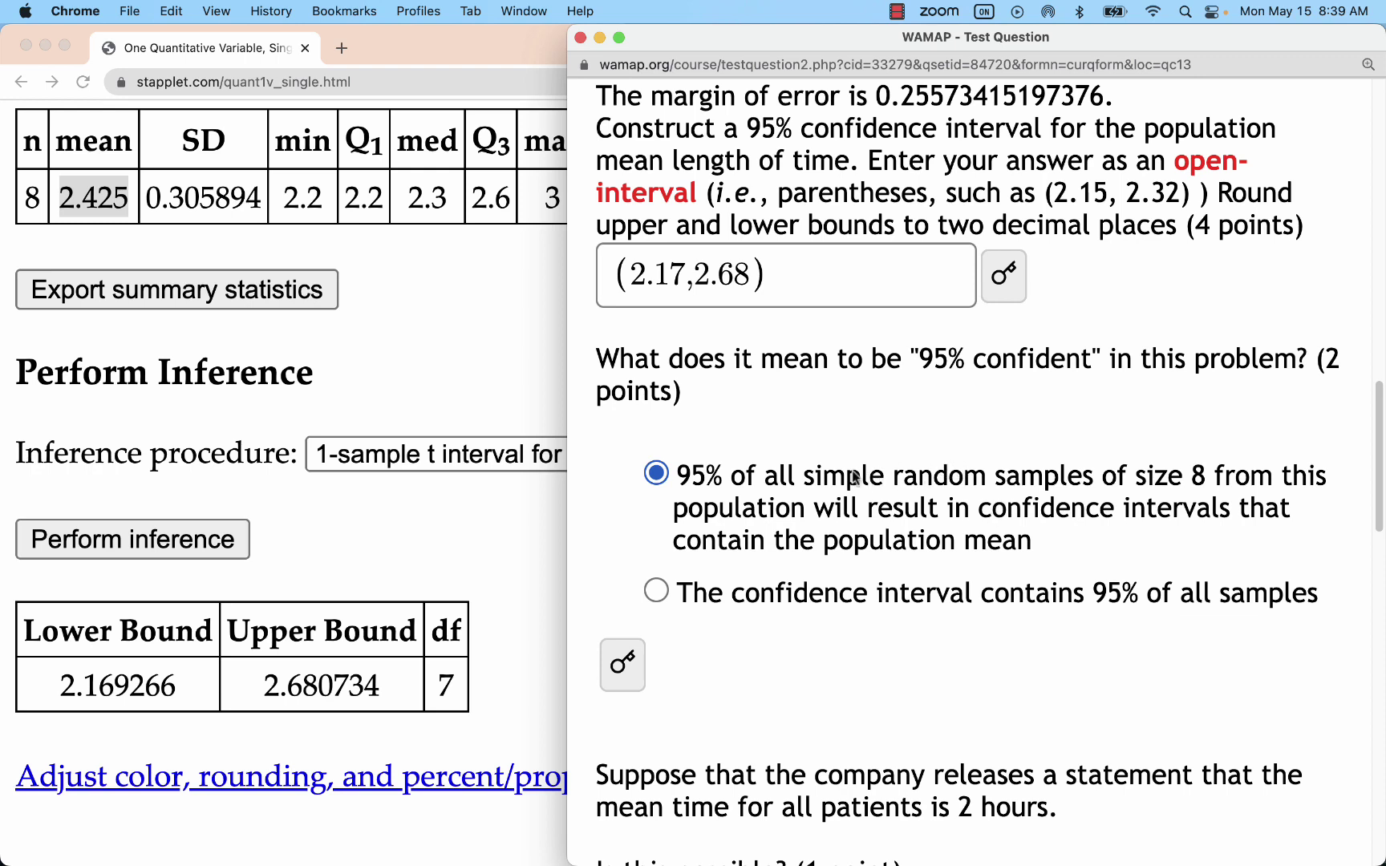
# Answer Yes to whether the company's claimed mean time of 2 hours for all patients is possible.
pyautogui.scroll(-5, 742, 461)
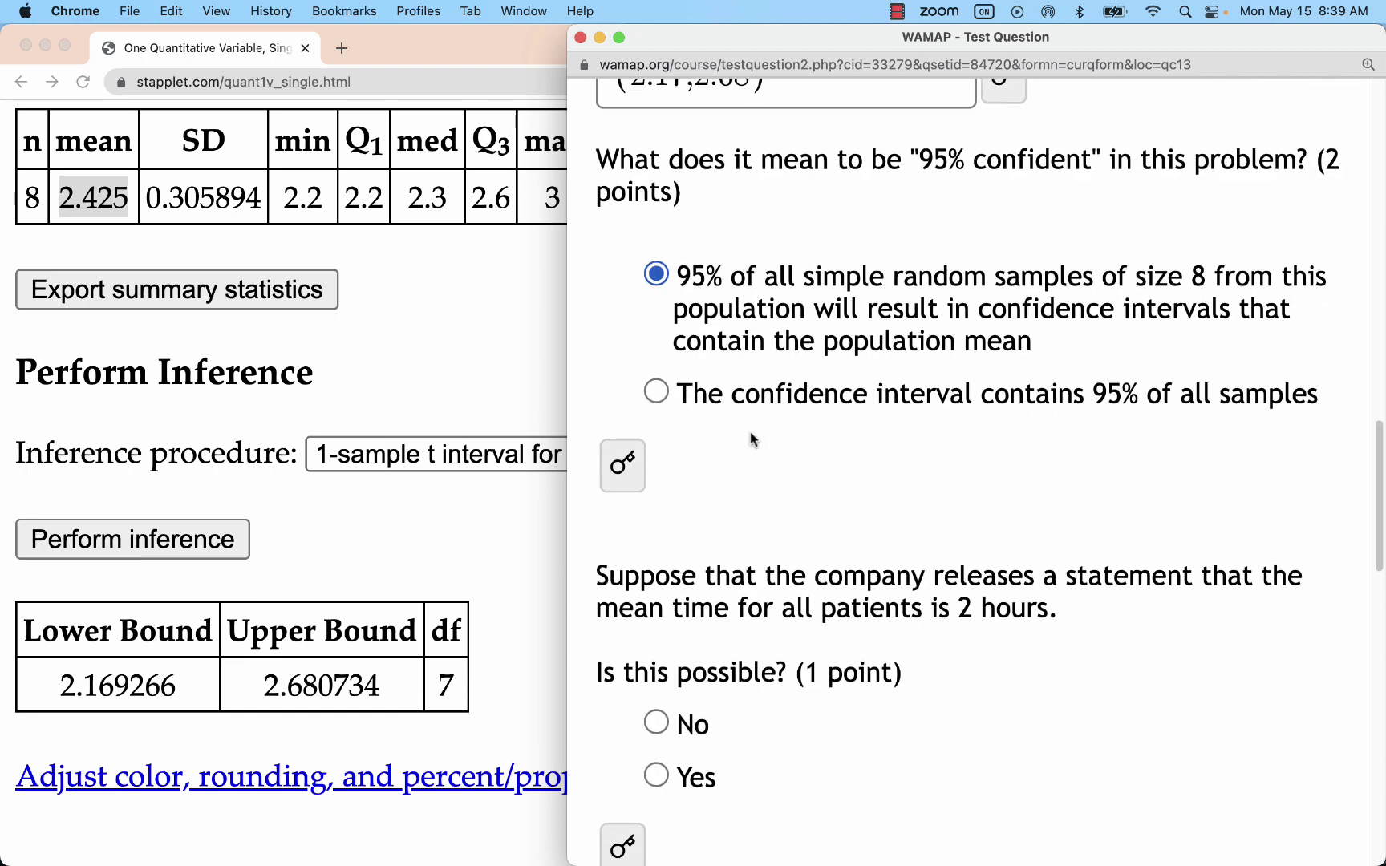
pyautogui.scroll(-3, 945, 301)
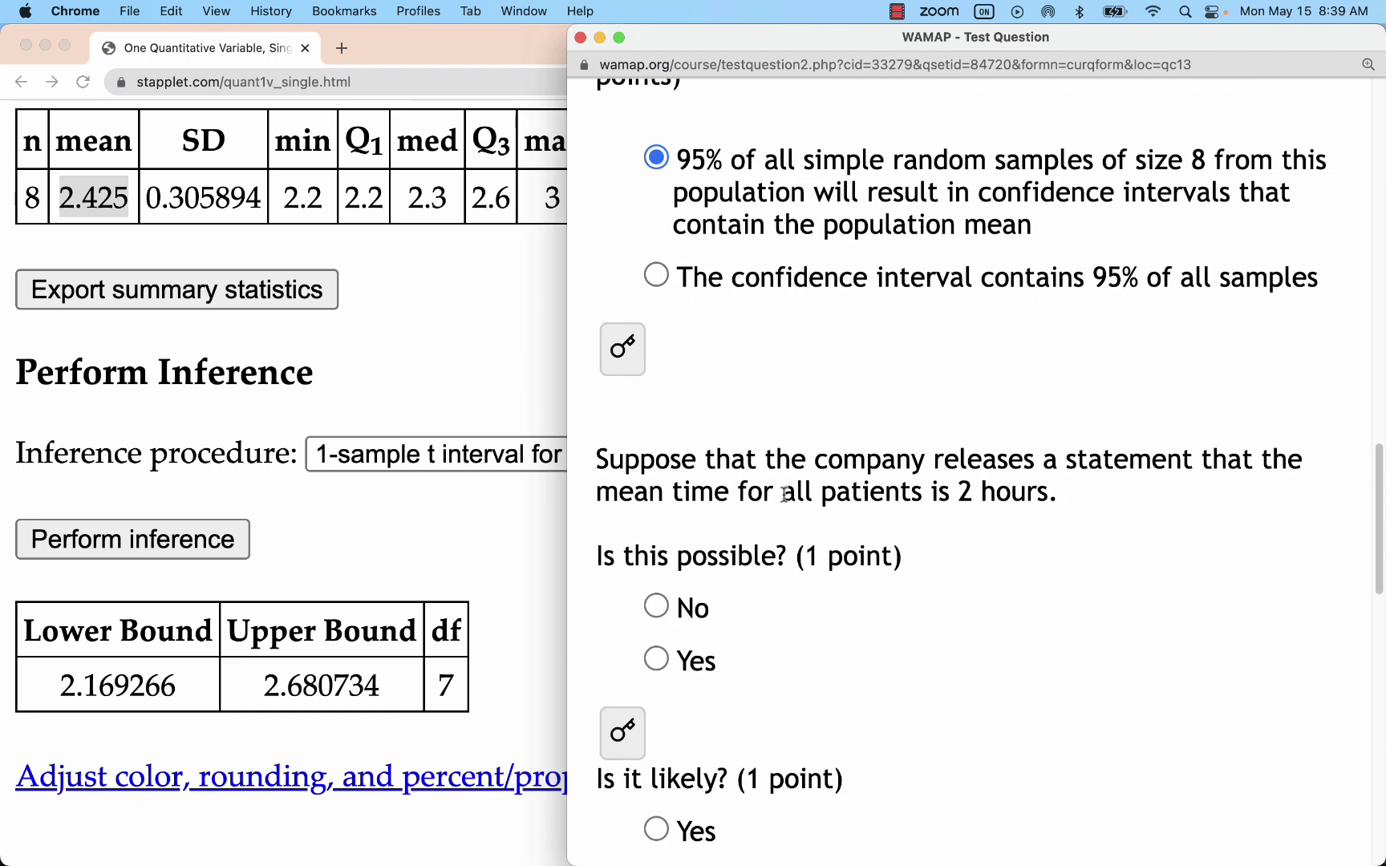
pyautogui.scroll(-1, 790, 217)
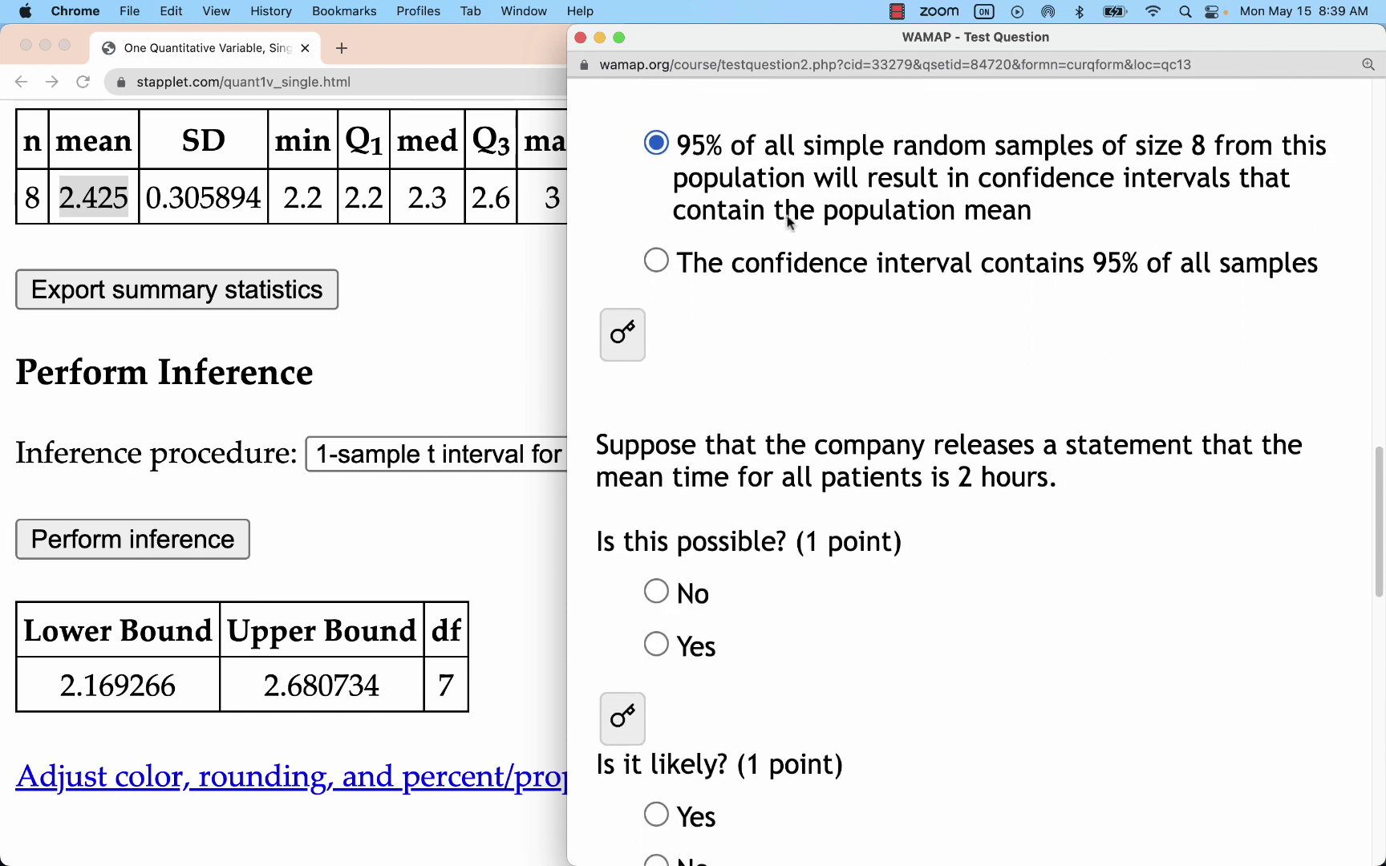
pyautogui.scroll(-2, 839, 465)
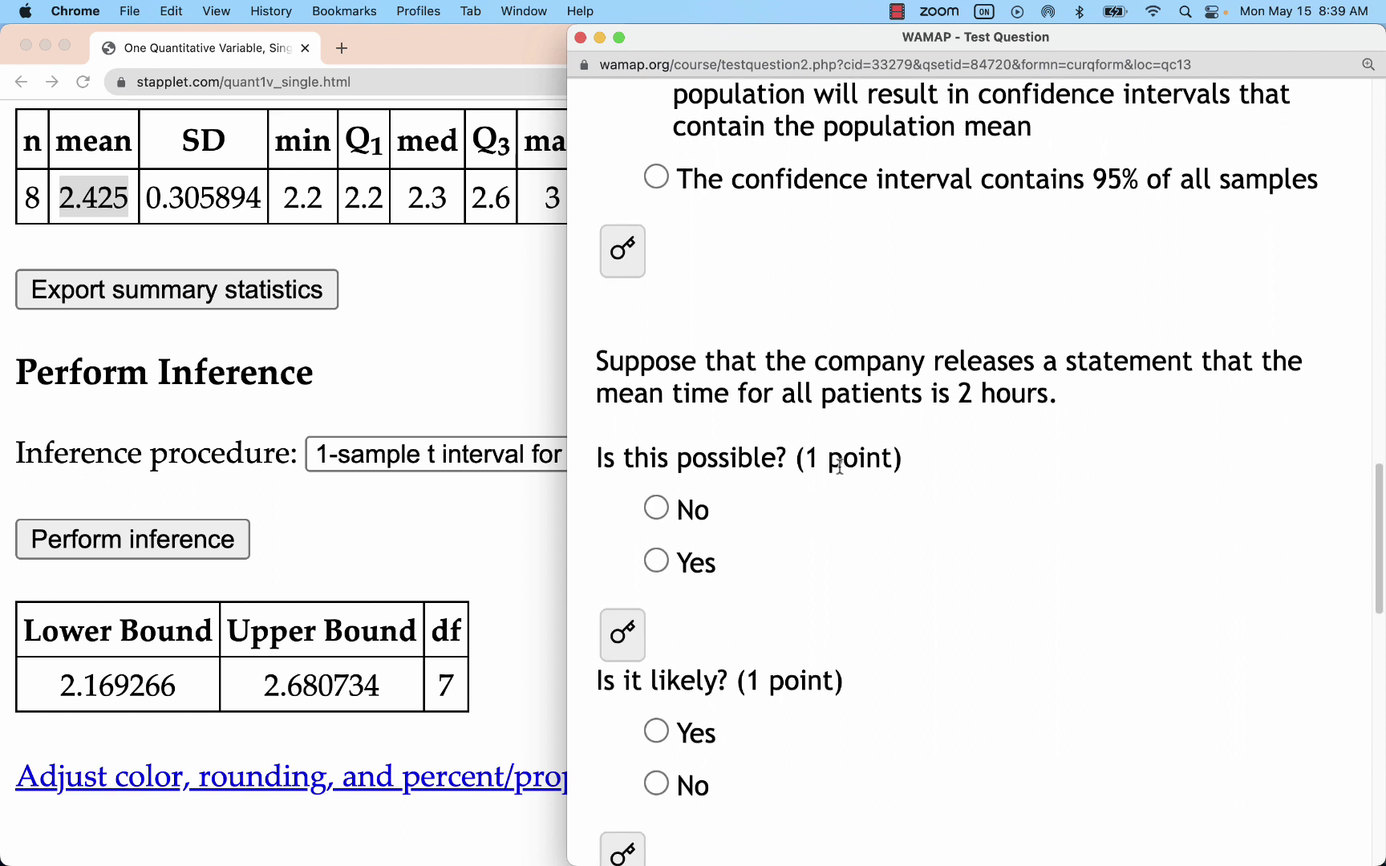
pyautogui.scroll(-2, 839, 465)
pyautogui.scroll(-1, 839, 458)
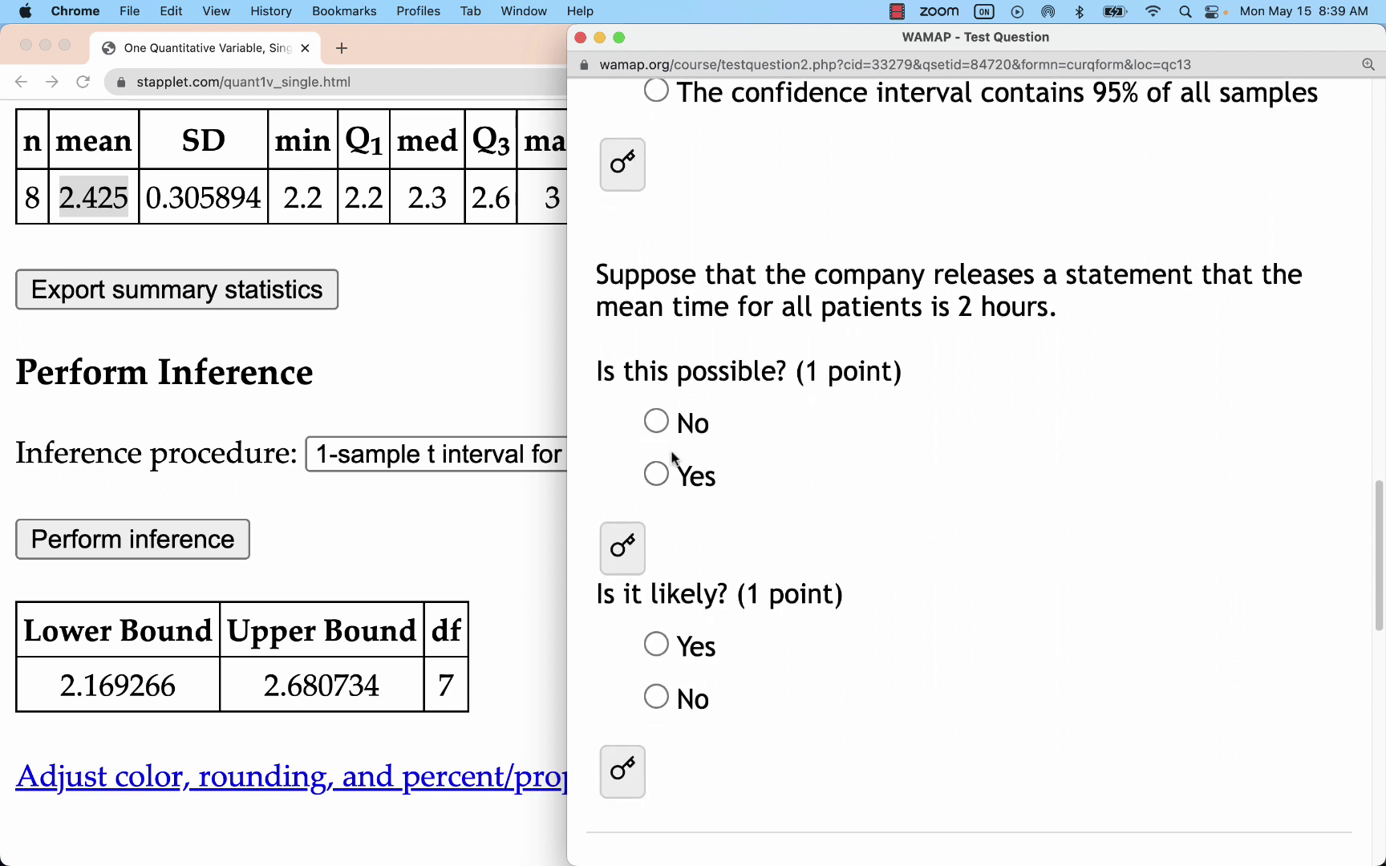
pyautogui.click(658, 473)
# Recheck the parts above and answer No to whether the claimed 2-hour mean is likely.
pyautogui.scroll(5, 857, 465)
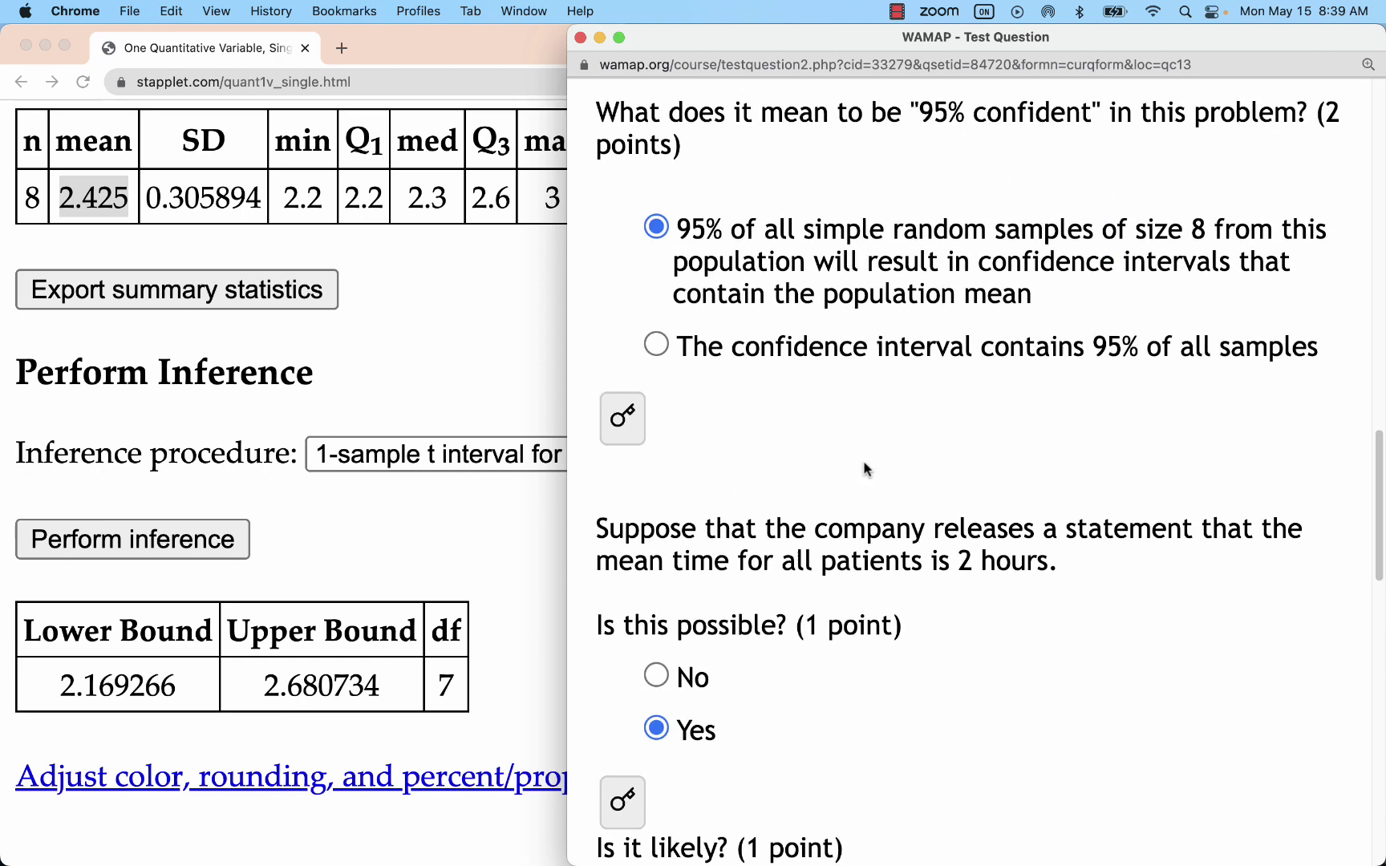
pyautogui.scroll(-5, 967, 264)
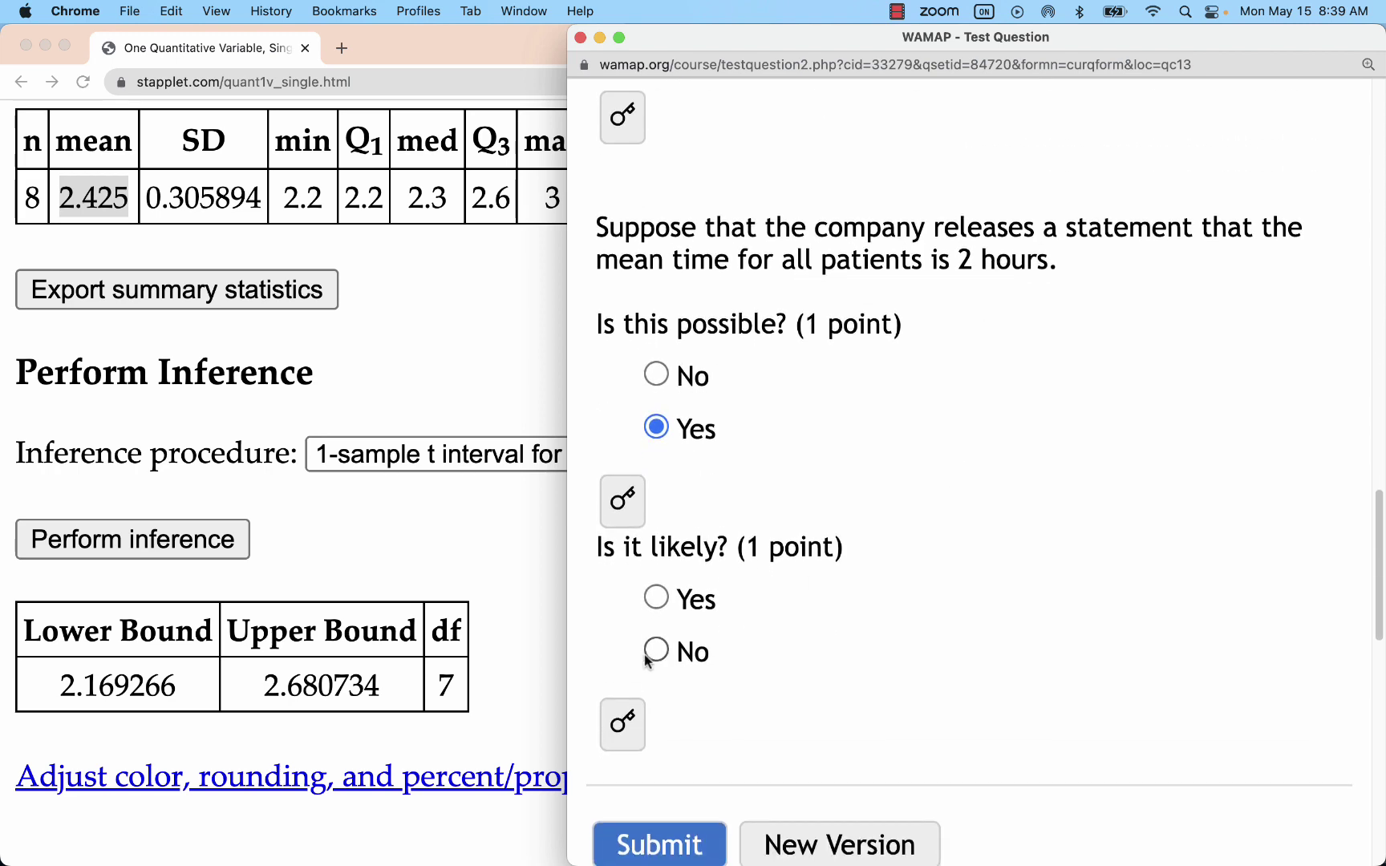
pyautogui.click(654, 650)
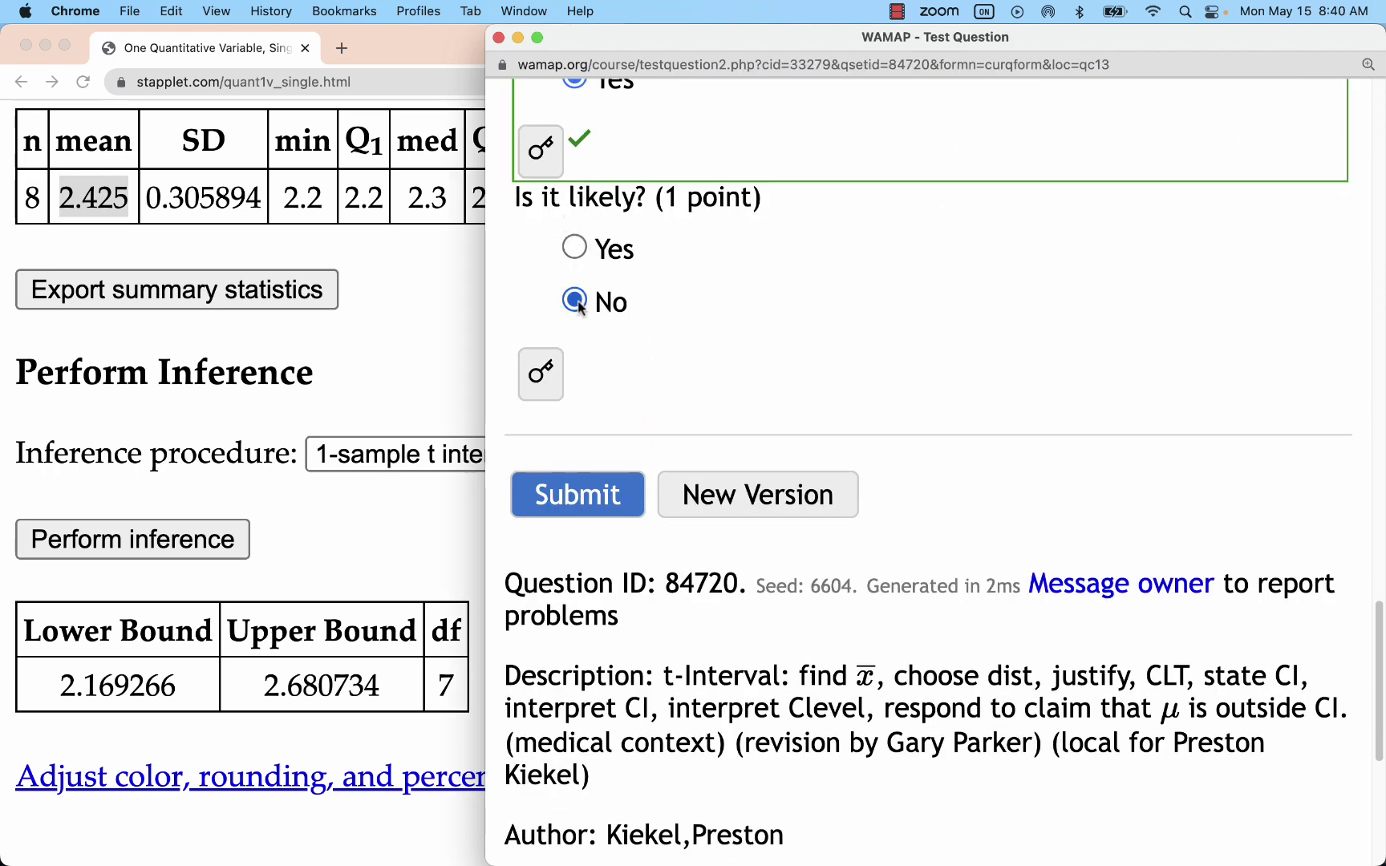
# Submit the completed tranquilizer question for grading.
pyautogui.scroll(2, 579, 303)
pyautogui.scroll(3, 580, 303)
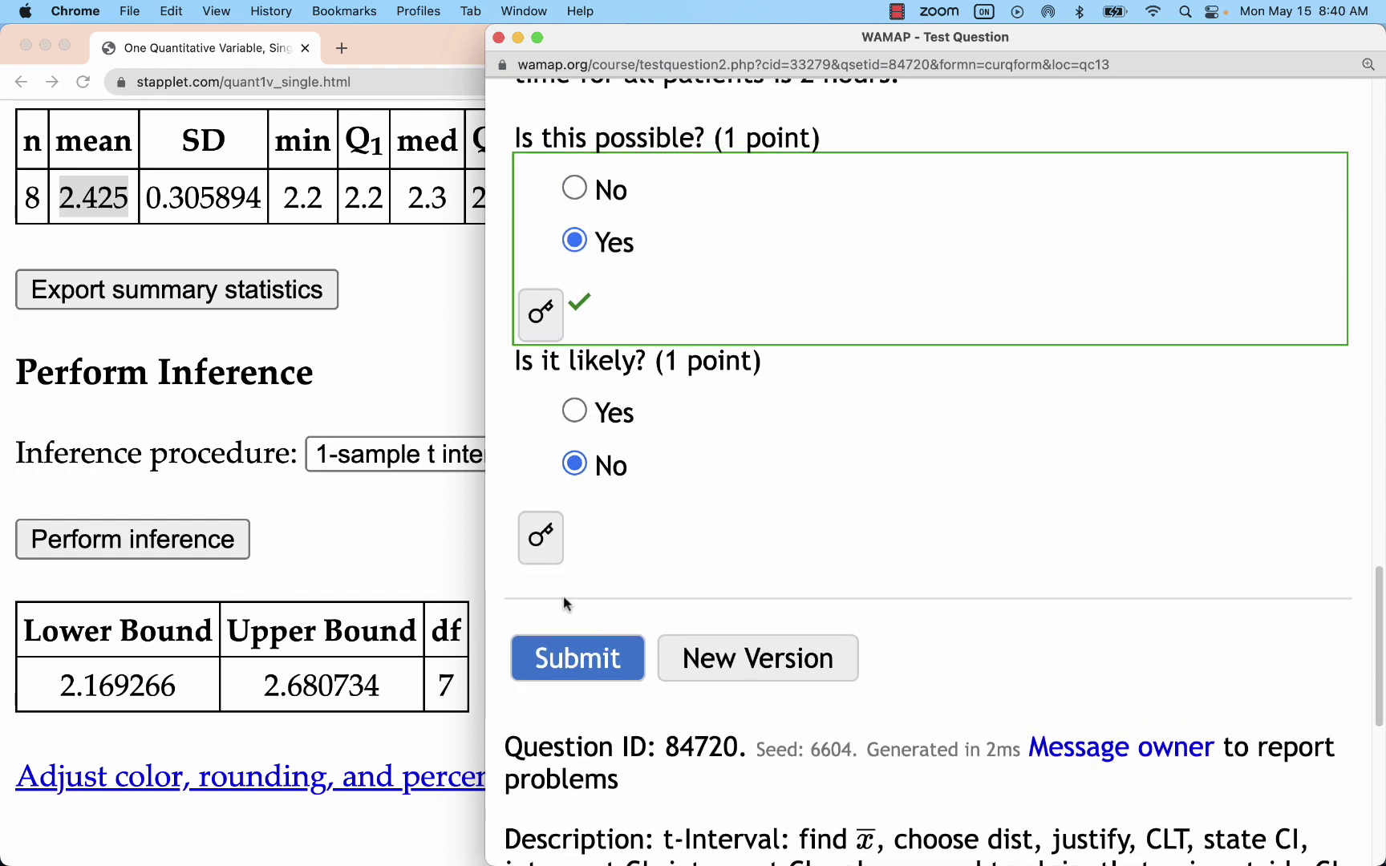
pyautogui.click(552, 655)
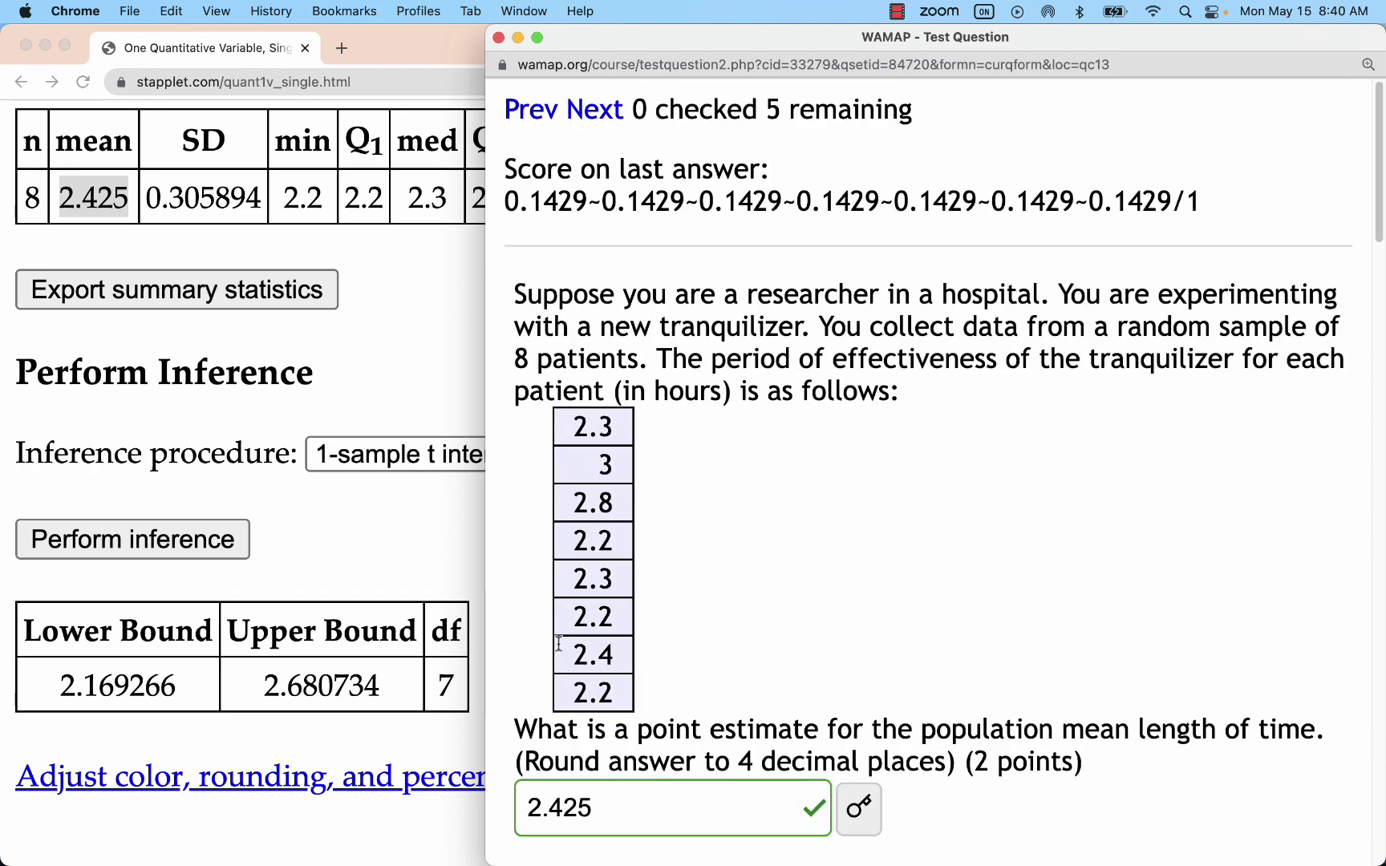
# Enlarge the question window to full width and review the grading of every part down to the last one.
pyautogui.doubleClick(778, 37)
pyautogui.scroll(-15, 728, 437)
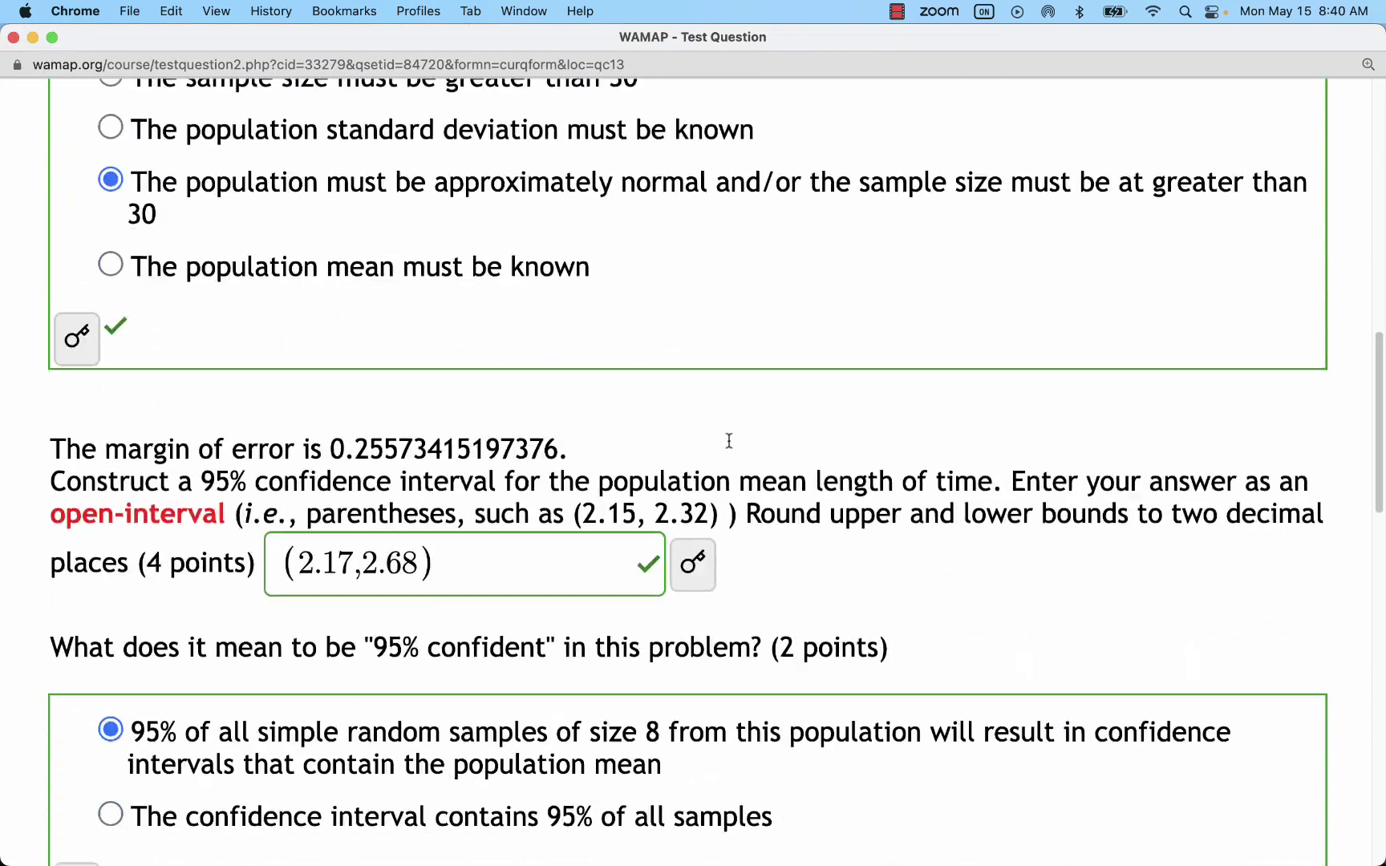
pyautogui.scroll(-12, 727, 438)
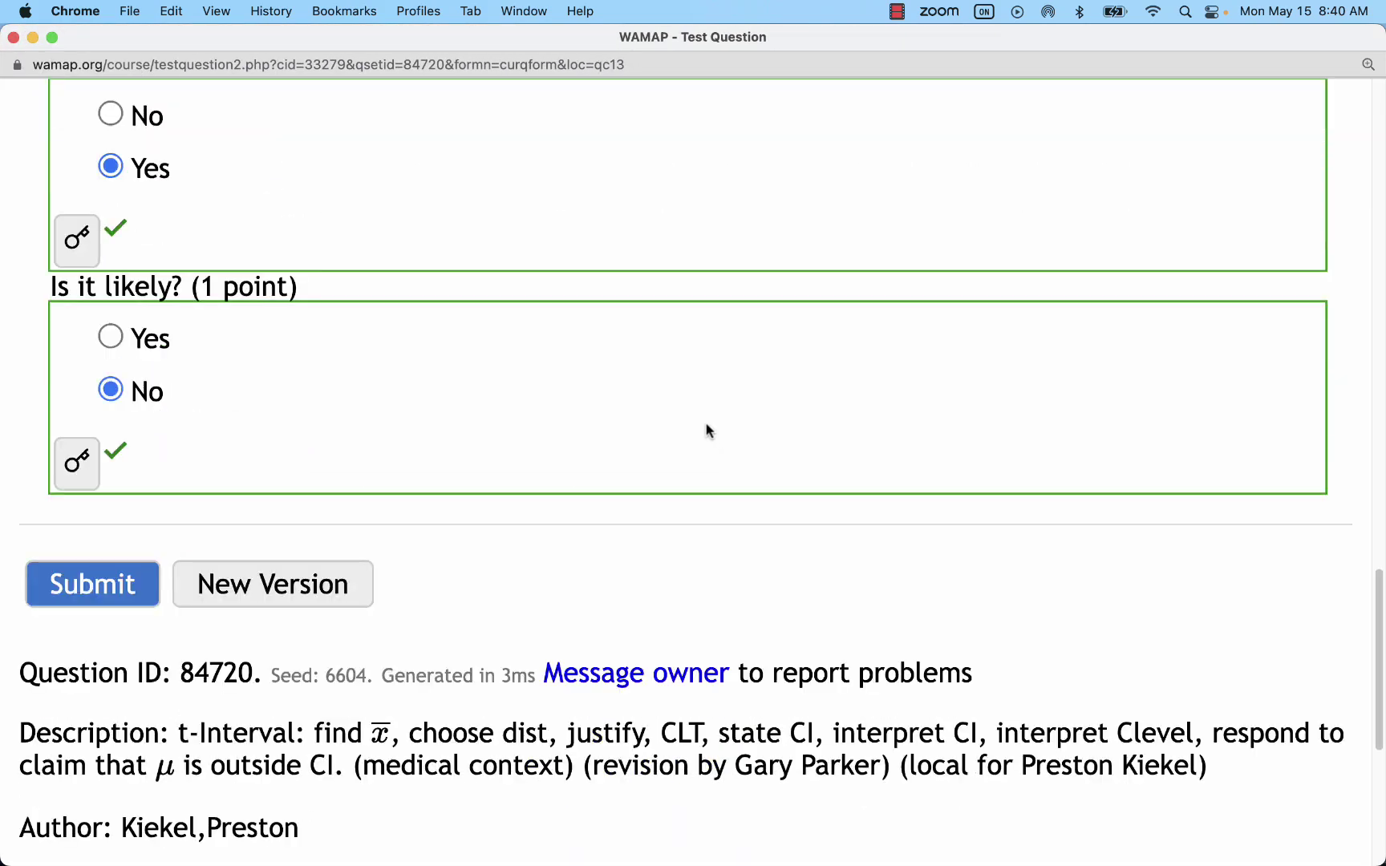